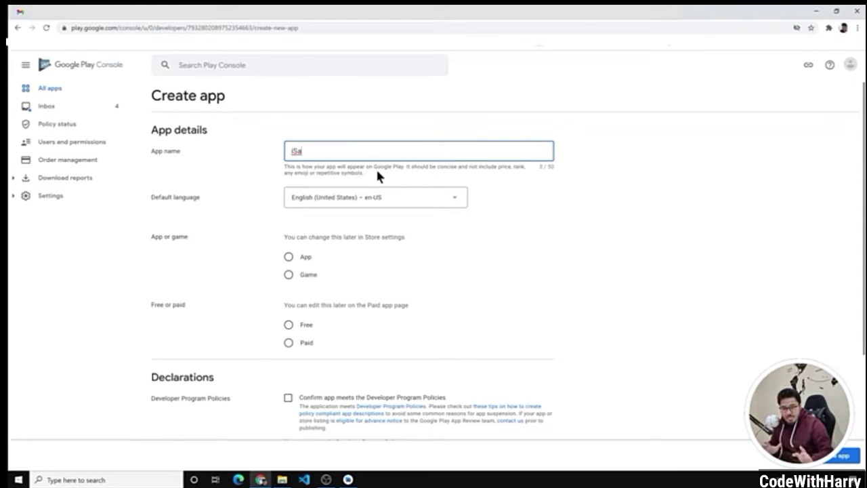
Complete the new app's name as "iSangeet Music Player".
type("ngeet")
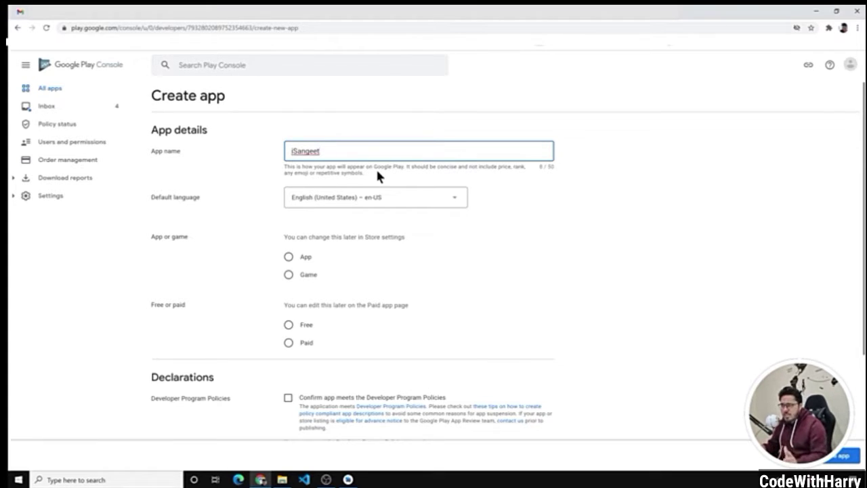
type("- Mu")
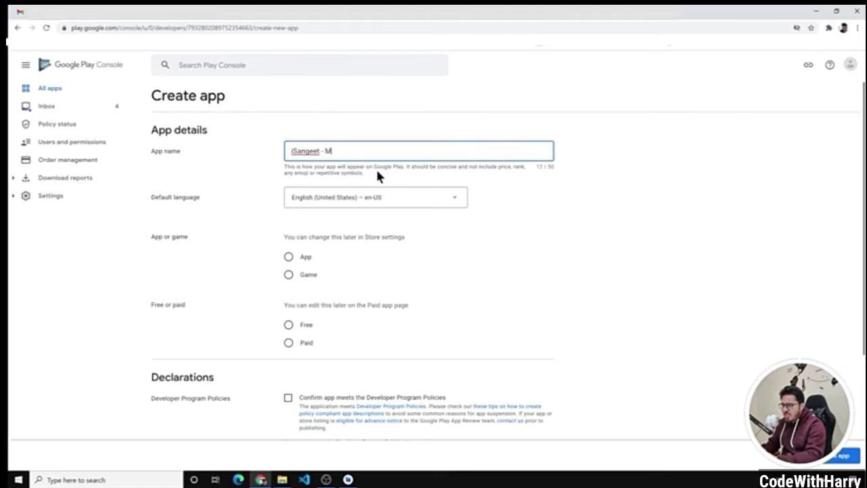
key("BackSpace")
key("BackSpace")
key("BackSpace")
key("BackSpace")
type("Music P")
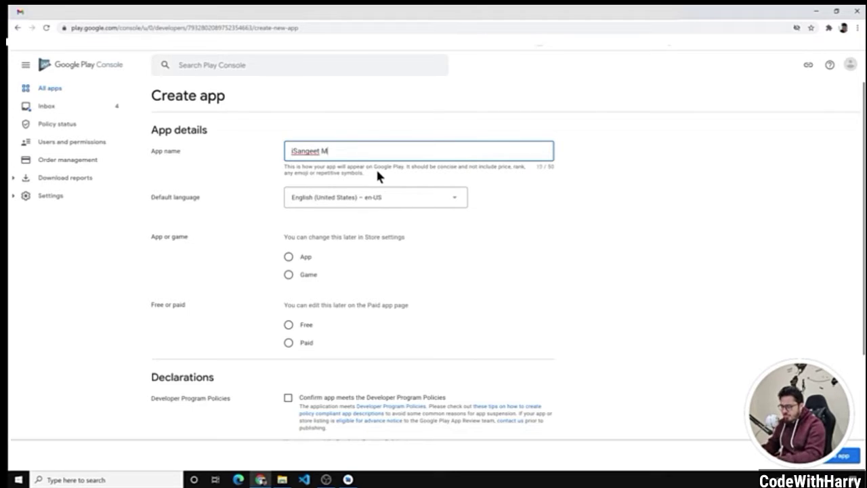
type("layer")
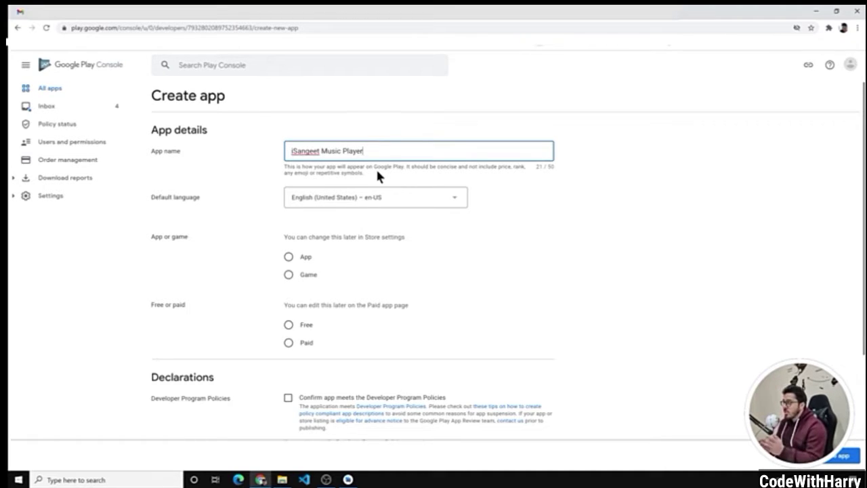
Set the app's default language to English – en-IN.
left_click(343, 205)
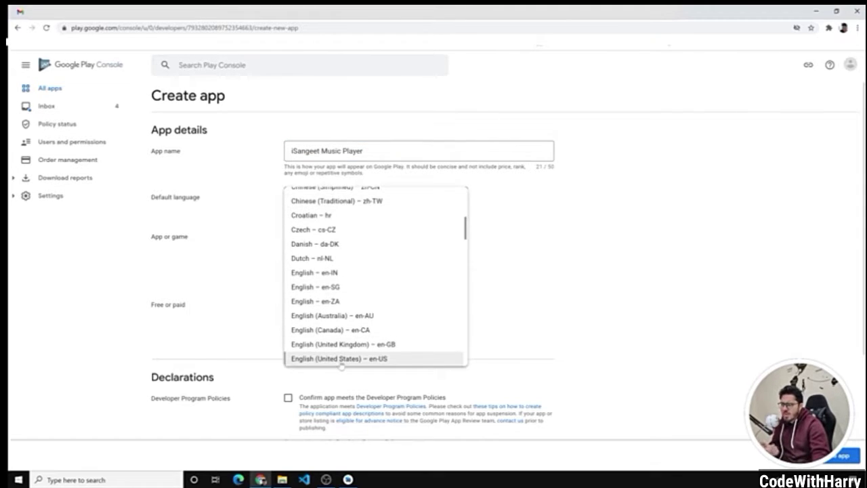
scroll(346, 346, "down", 3)
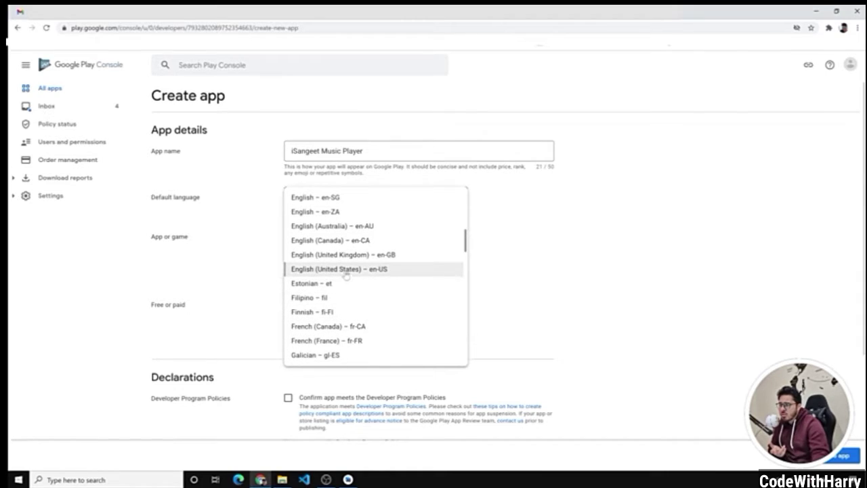
left_click(350, 269)
left_click(341, 196)
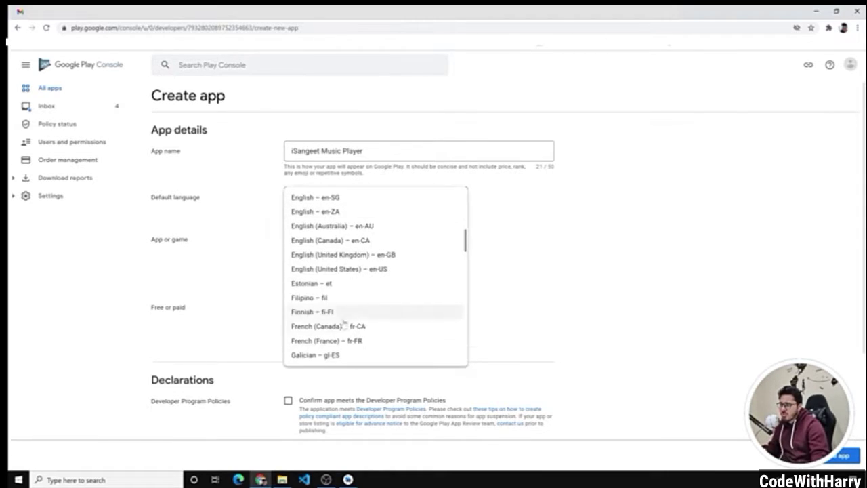
scroll(338, 325, "down", 2)
scroll(338, 311, "down", 4)
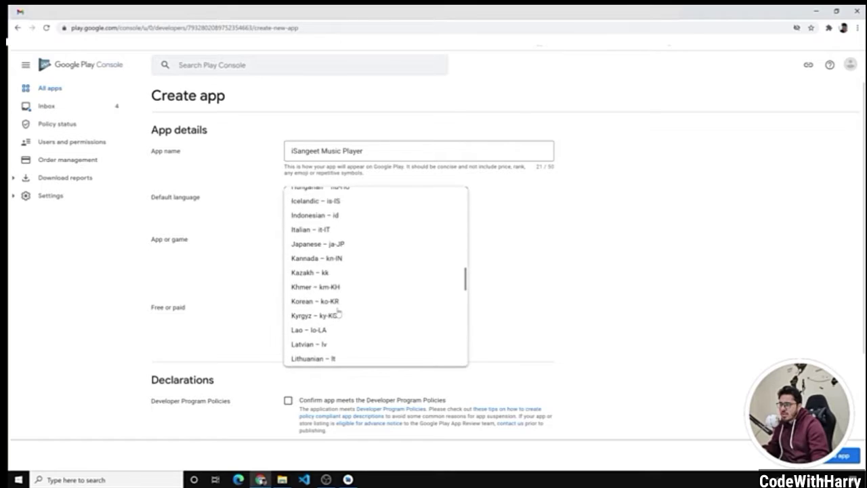
scroll(338, 311, "down", 5)
scroll(338, 311, "up", 12)
scroll(338, 311, "down", 2)
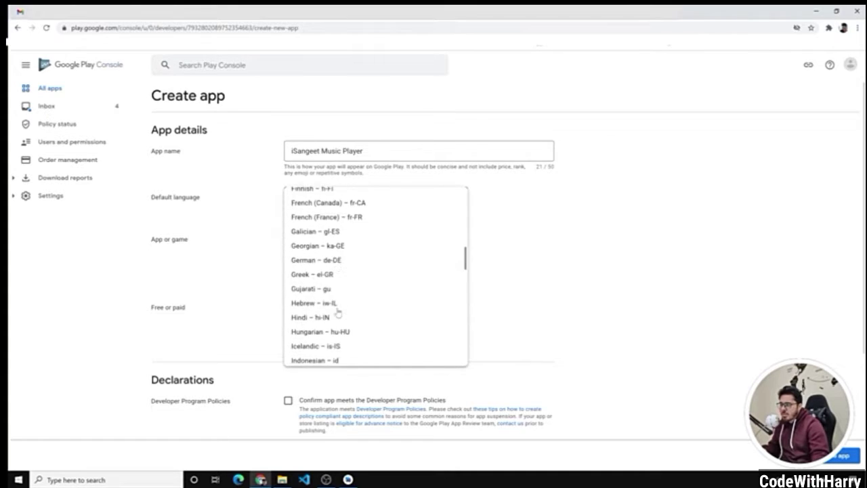
scroll(338, 311, "up", 2)
scroll(338, 311, "up", 2)
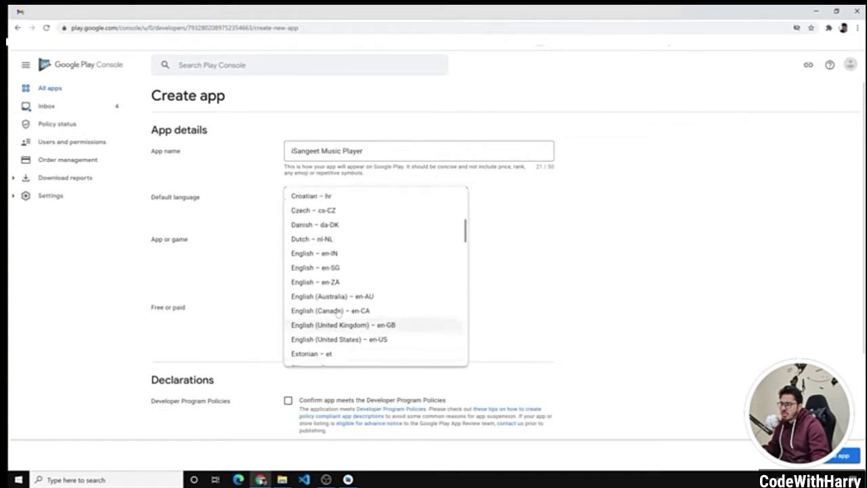
scroll(349, 336, "down", 5)
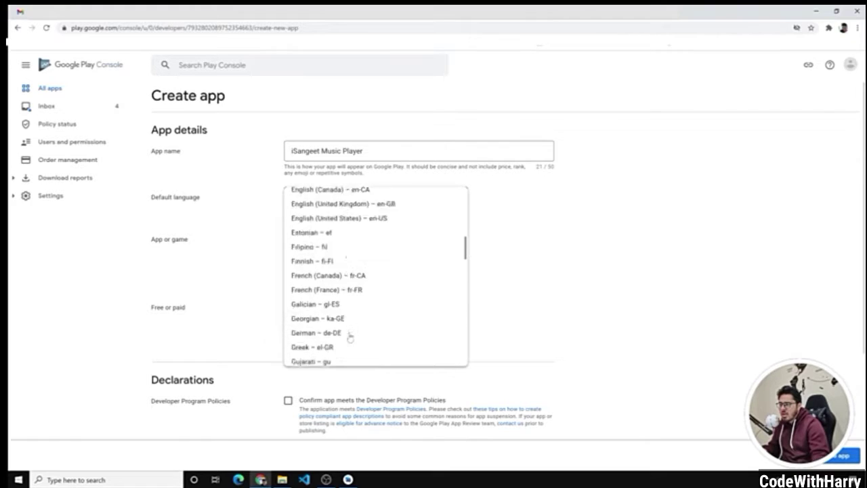
scroll(349, 336, "up", 3)
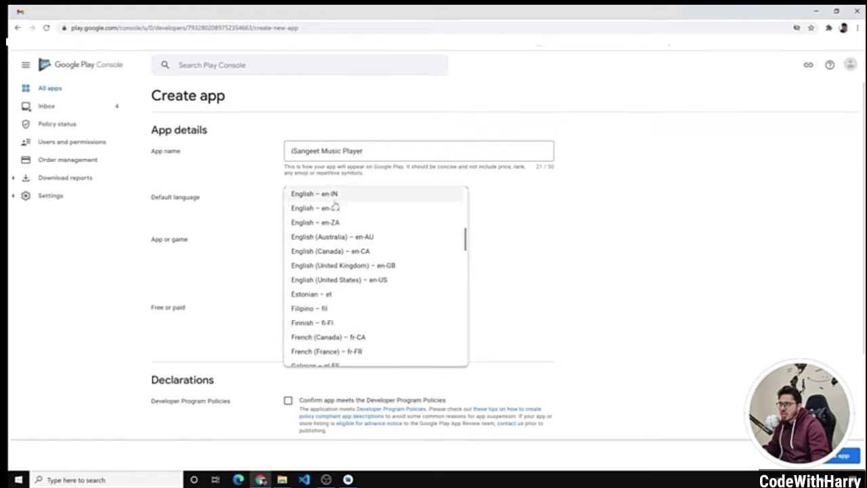
left_click(335, 196)
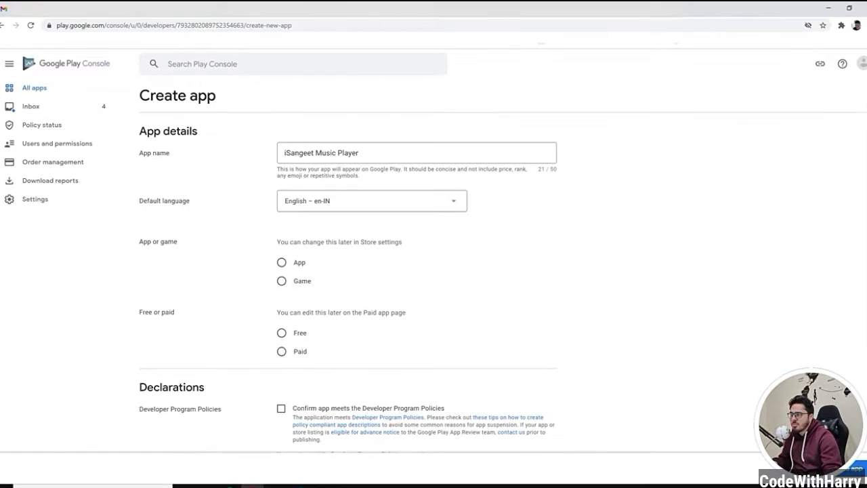
Classify the new entry as an App rather than a game, and mark it as Free.
left_click_drag(279, 242, 402, 243)
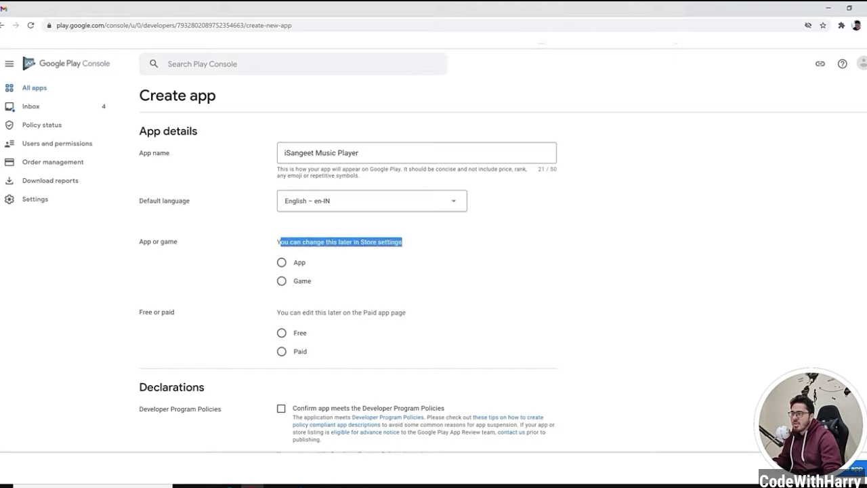
left_click(402, 243)
left_click(298, 262)
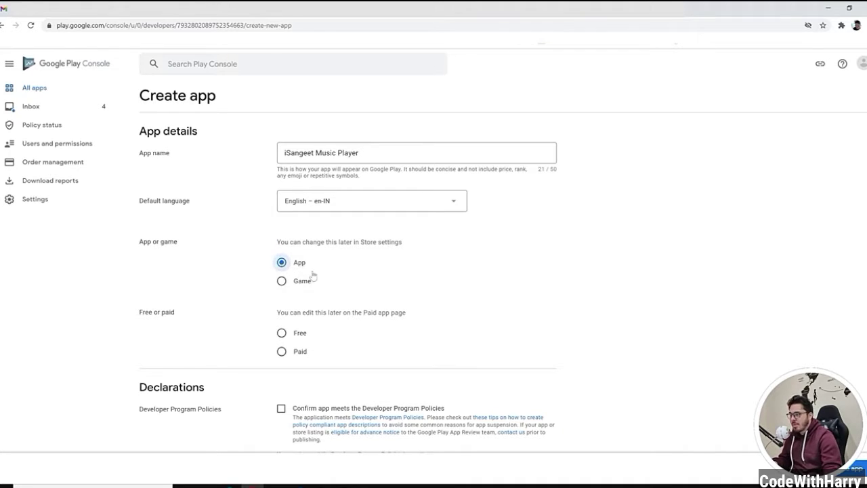
left_click(288, 334)
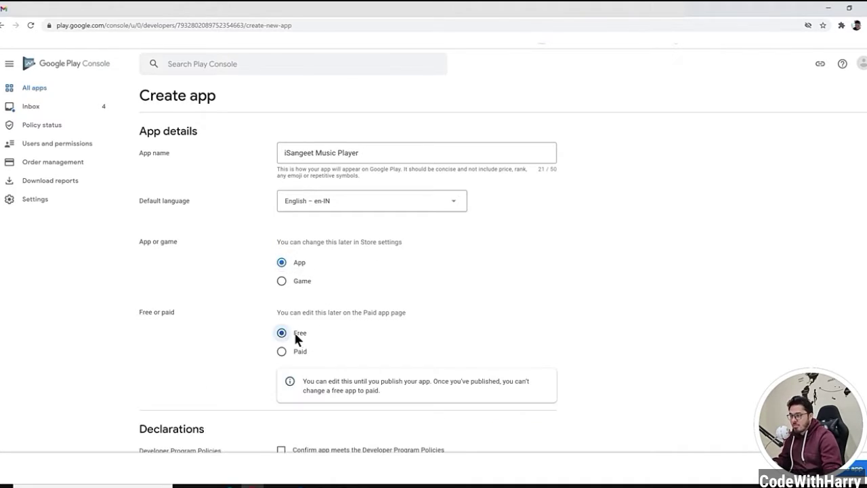
Accept the Developer Program Policies and US export laws declarations, and create the app.
scroll(332, 339, "down", 3)
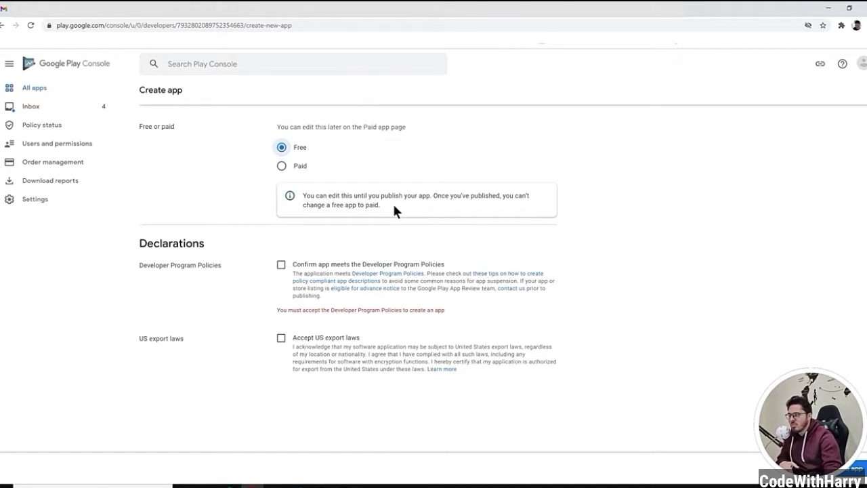
left_click(280, 264)
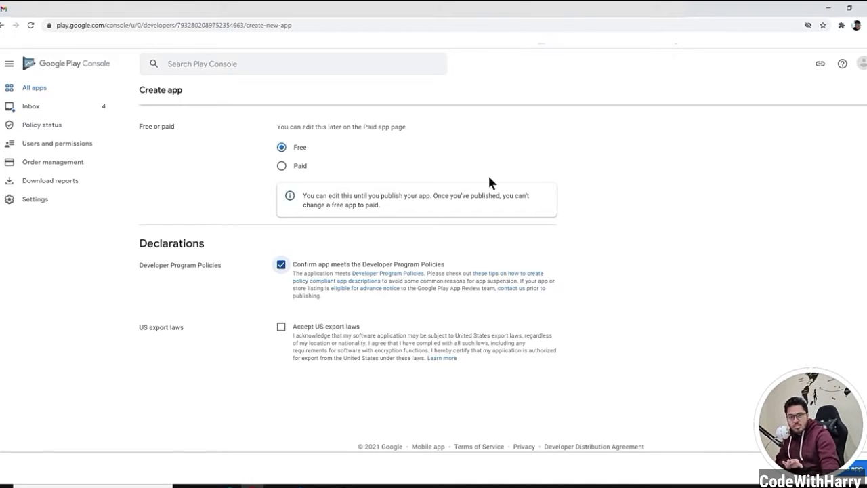
left_click(281, 329)
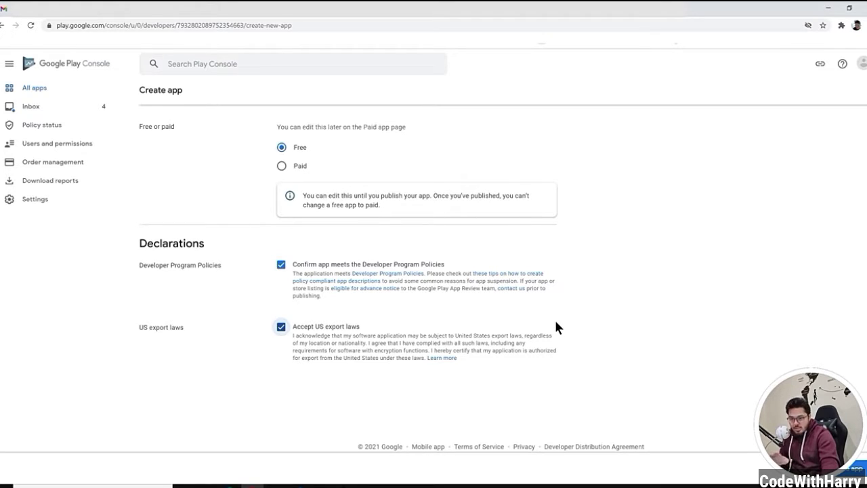
scroll(554, 319, "down", 1)
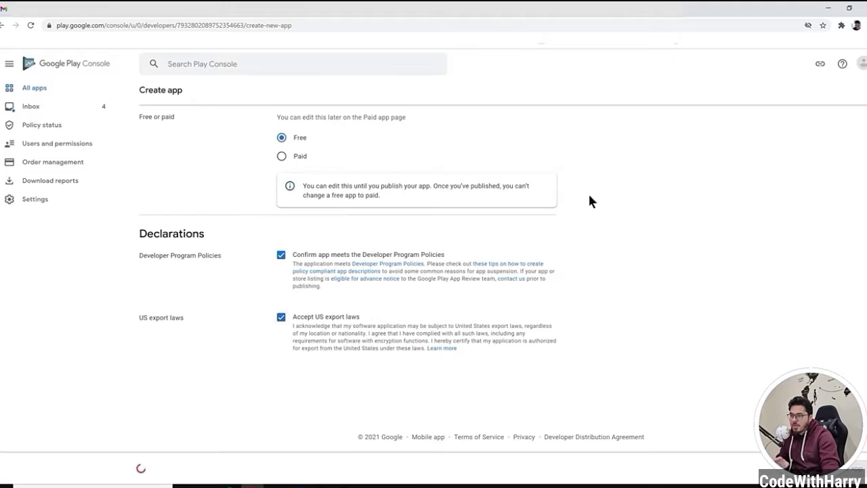
scroll(554, 245, "up", 3)
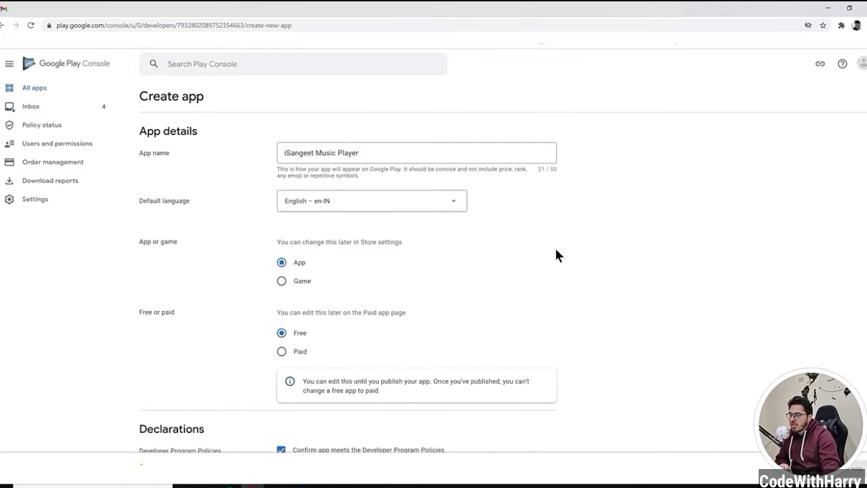
scroll(555, 249, "down", 3)
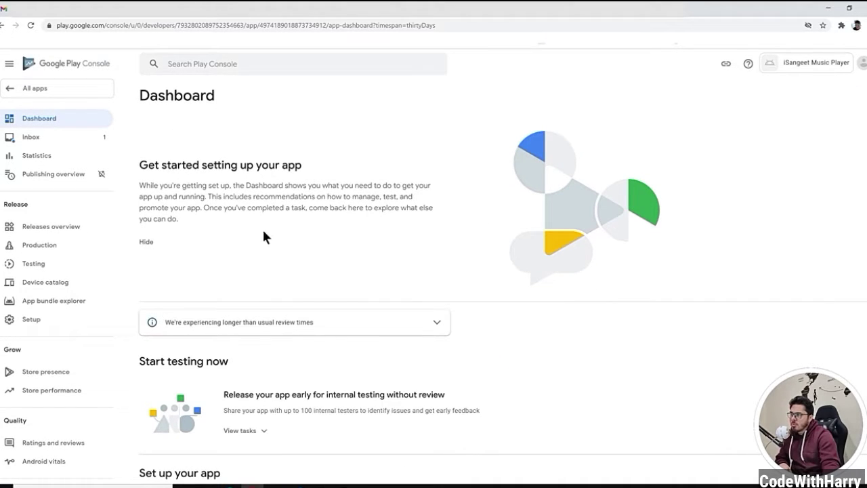
Examine the dashboard's setup and release sections, including the expanded task list for internal testing.
scroll(288, 175, "down", 5)
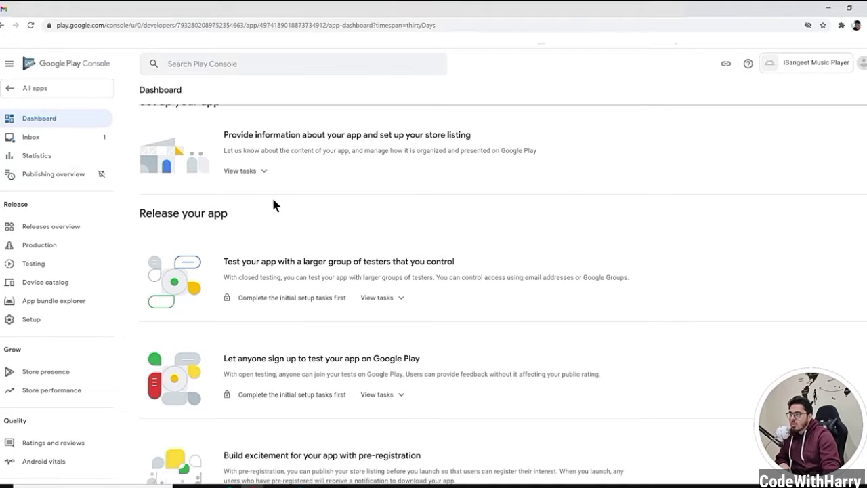
scroll(272, 214, "up", 5)
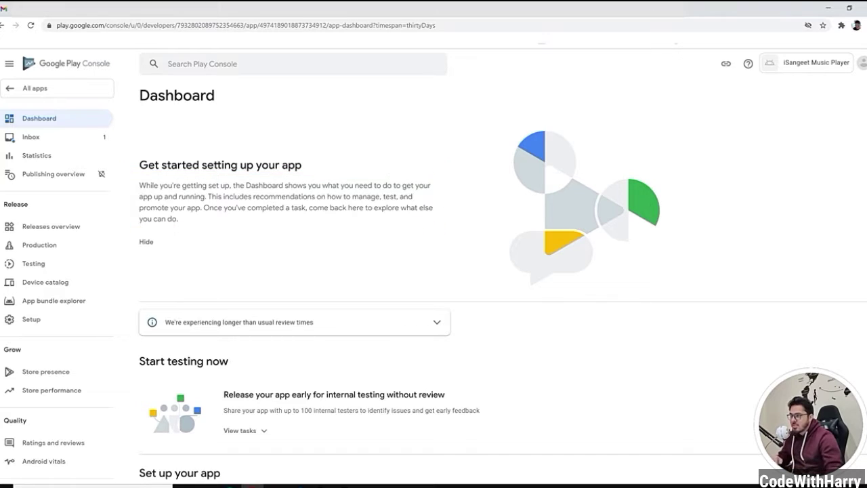
scroll(245, 225, "down", 3)
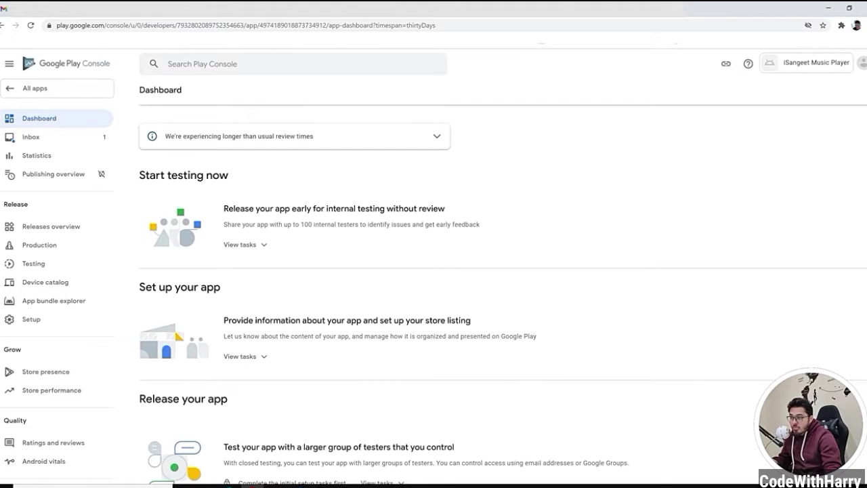
left_click_drag(253, 225, 462, 224)
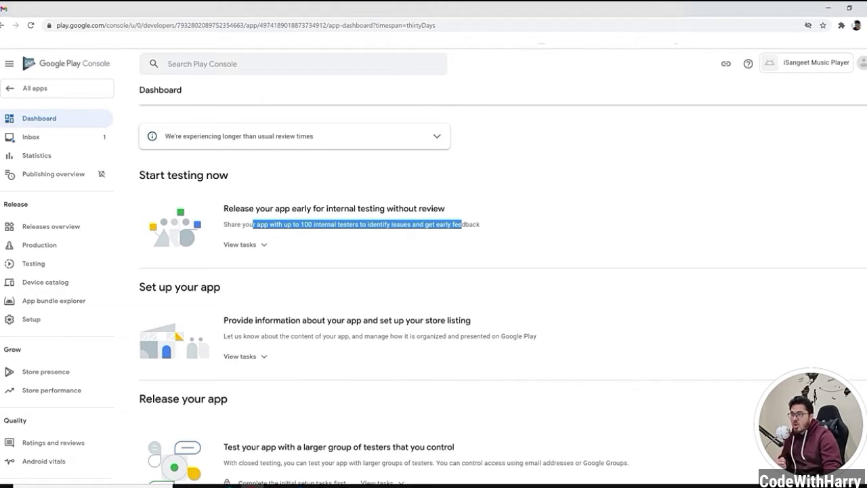
left_click(244, 244)
scroll(272, 245, "down", 2)
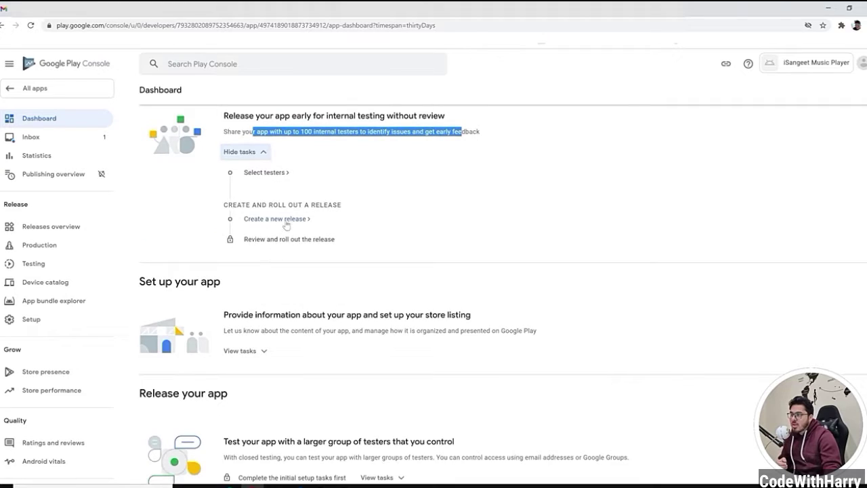
mouse_move(262, 242)
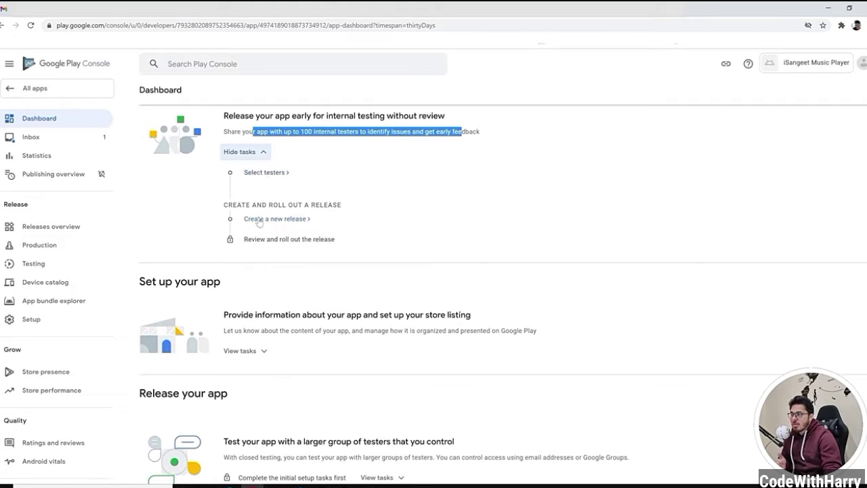
scroll(260, 222, "up", 4)
left_click_drag(166, 265, 228, 265)
scroll(249, 269, "down", 2)
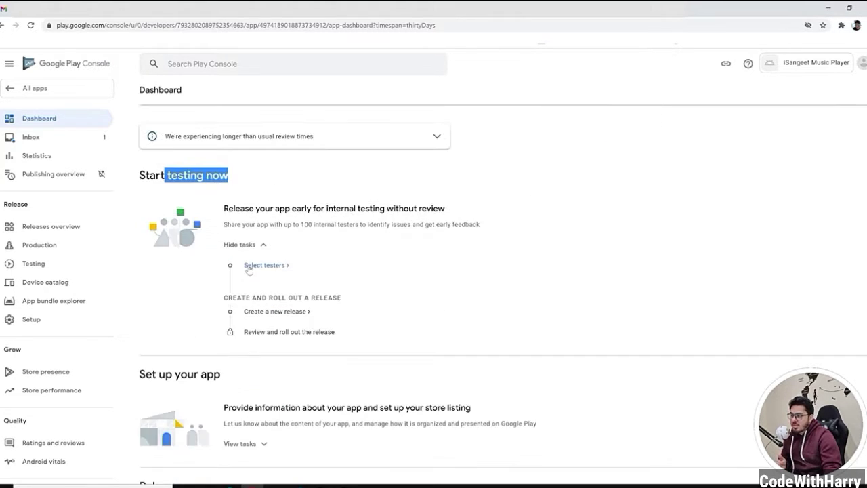
scroll(248, 269, "down", 3)
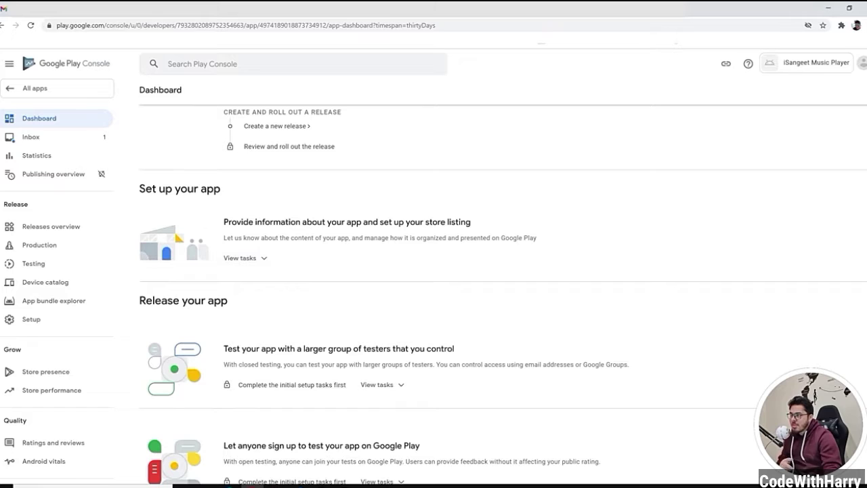
In the app setup tasks, declare under App access that all functionality is available without special access, save, and return to the dashboard.
left_click_drag(231, 222, 467, 223)
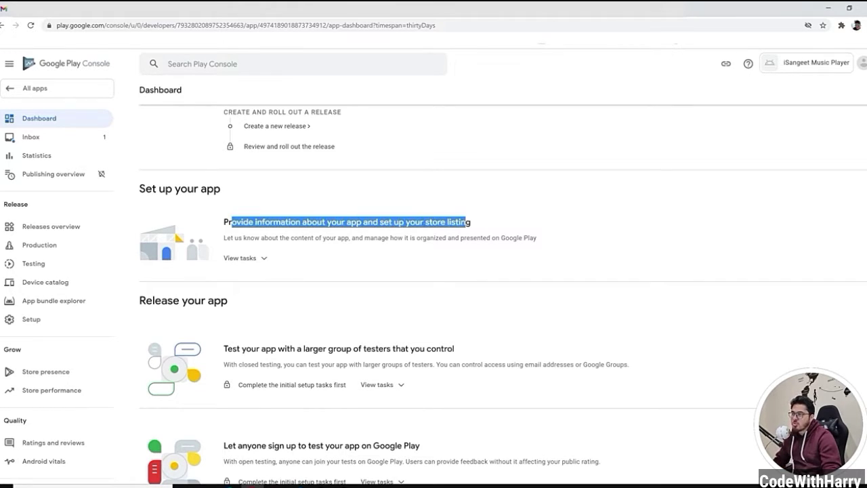
left_click(241, 258)
scroll(281, 244, "down", 2)
left_click(264, 199)
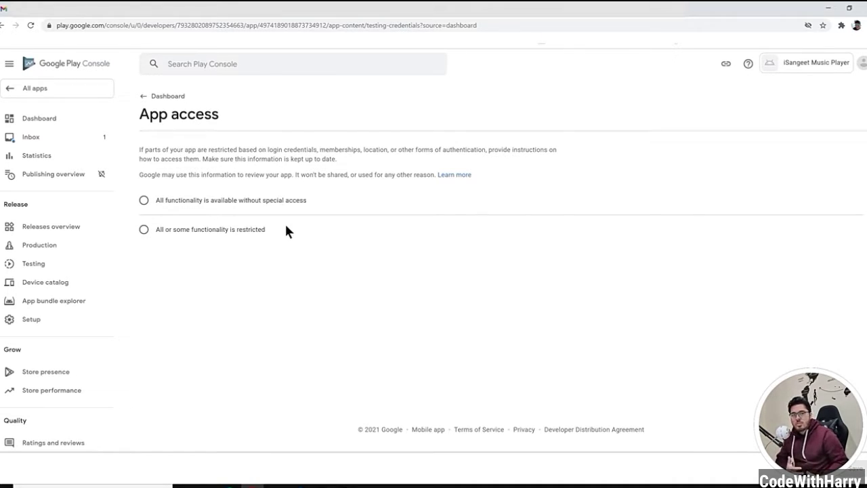
left_click(210, 200)
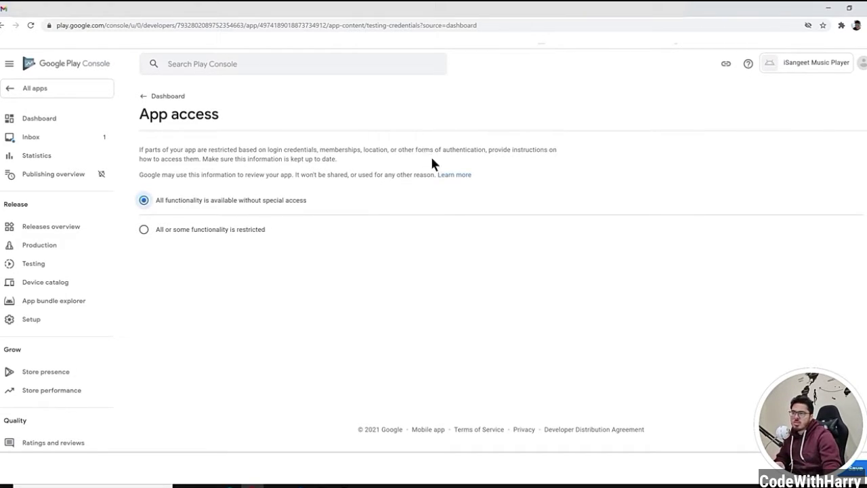
left_click(855, 468)
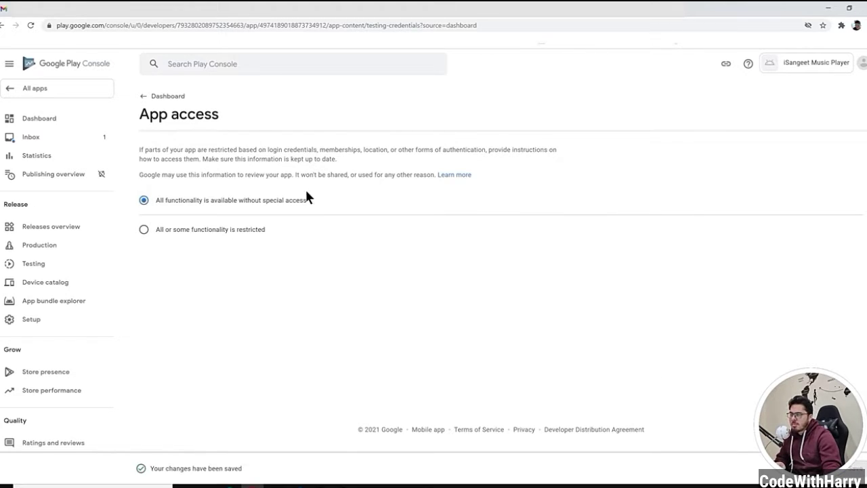
left_click(164, 95)
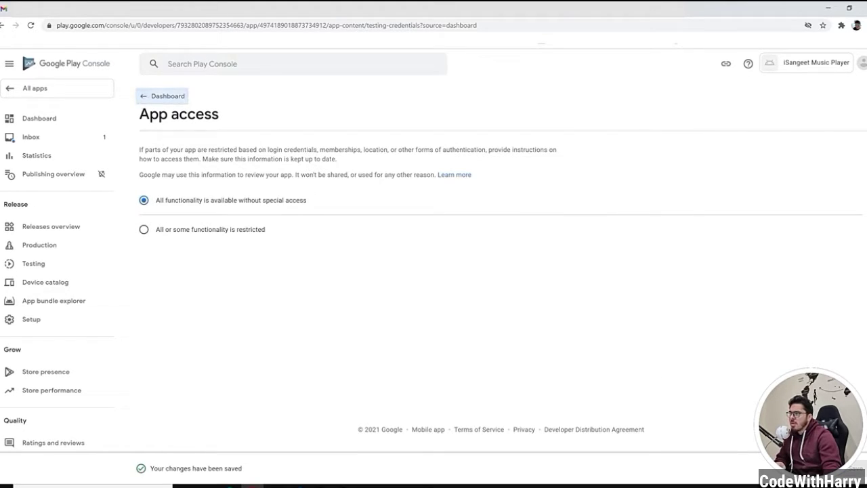
Open the Content rating task from the dashboard's app setup list and start its questionnaire.
scroll(269, 248, "down", 4)
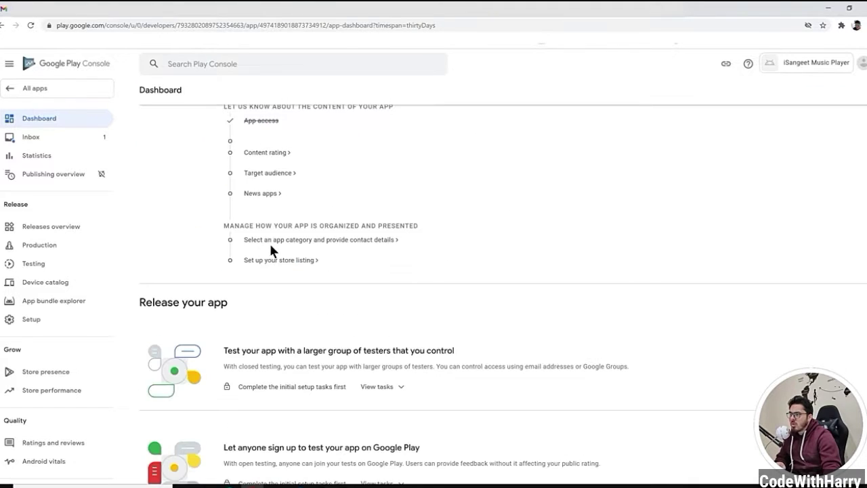
scroll(270, 248, "up", 1)
left_click(266, 246)
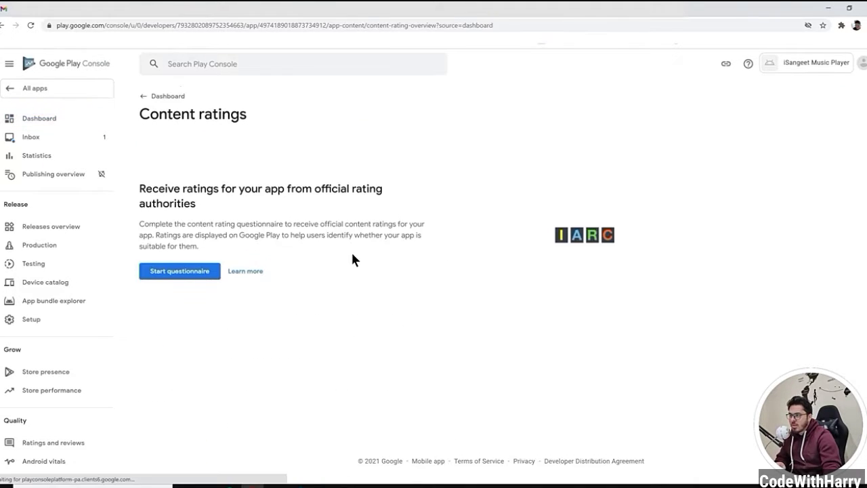
left_click(181, 261)
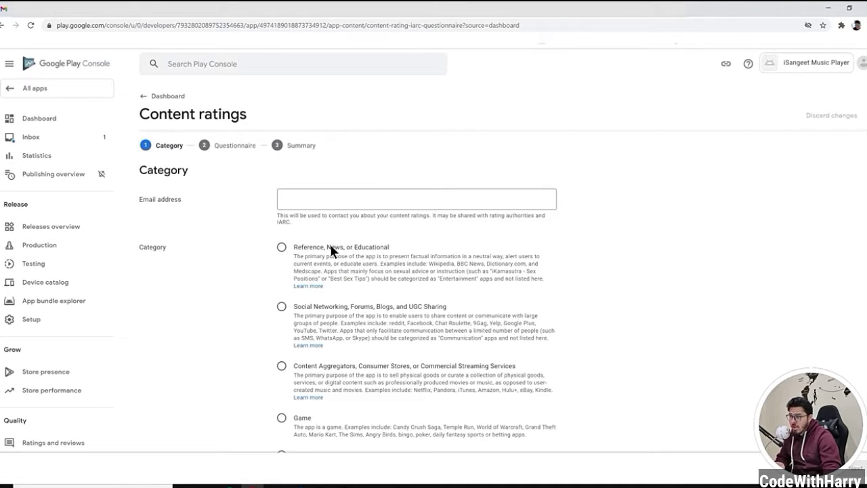
Set the content rating category to Utility, Productivity, Communication, or Other.
scroll(363, 247, "down", 2)
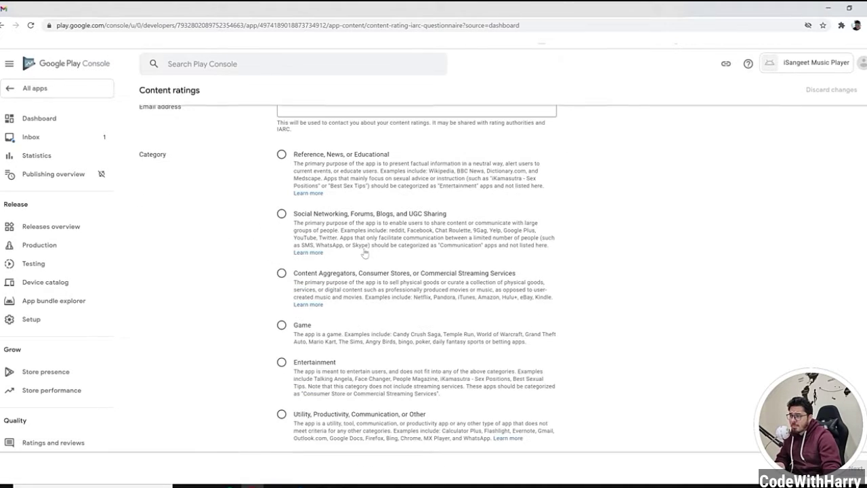
left_click(324, 361)
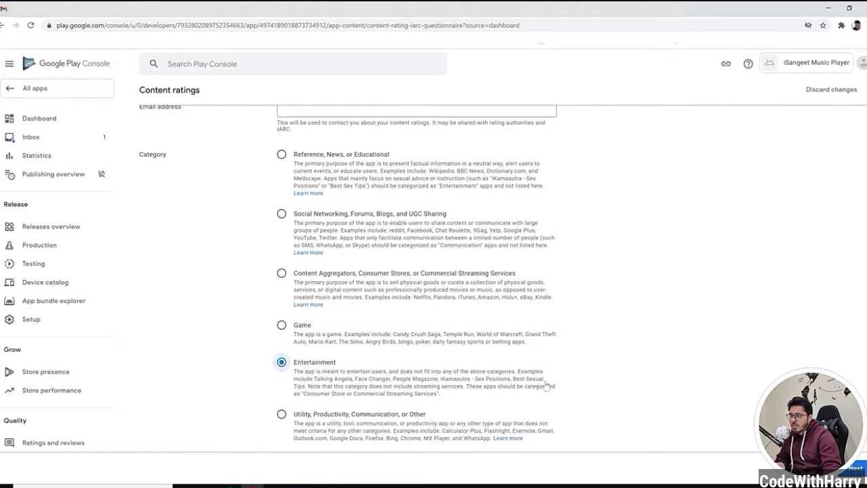
left_click(392, 412)
scroll(572, 378, "down", 2)
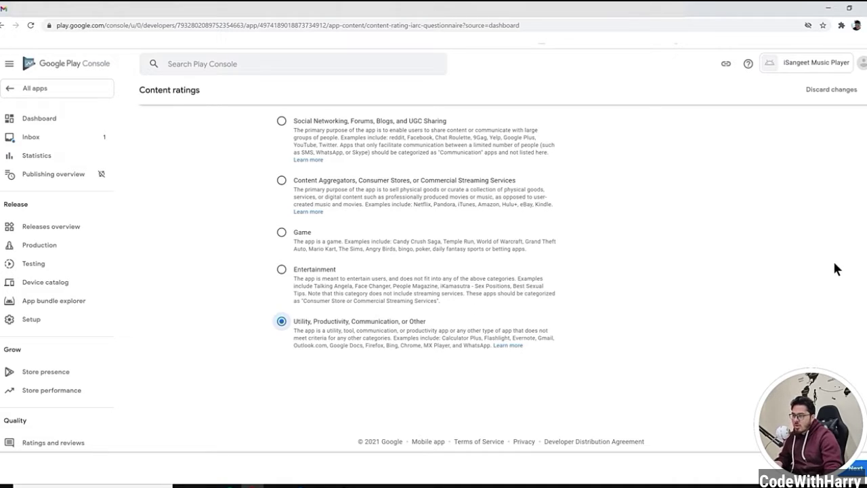
Search the category page for "music" to check which category descriptions mention it.
key("ctrl+f")
type("mus")
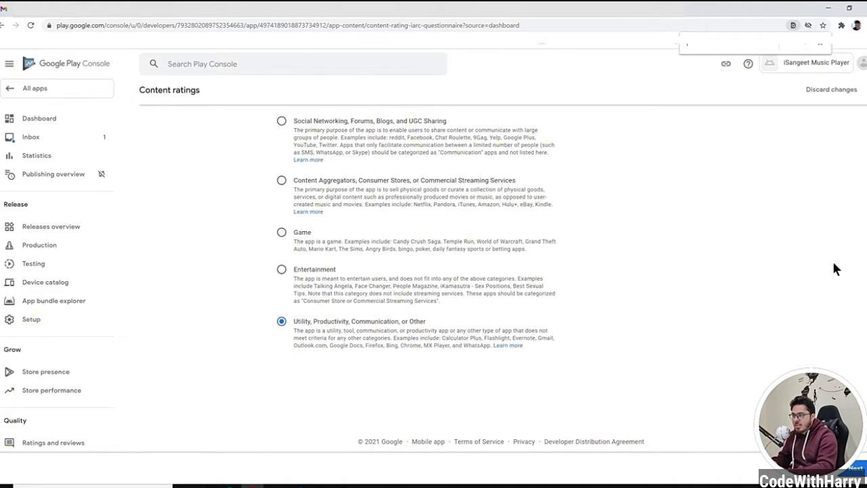
type("ic")
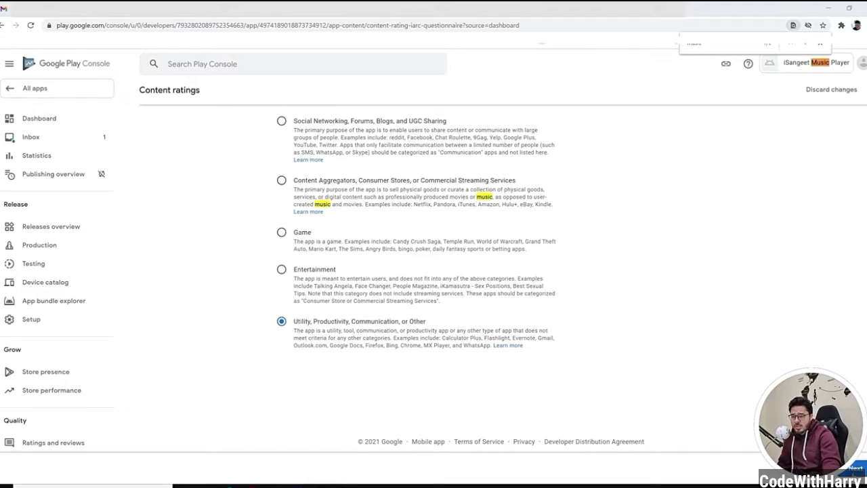
scroll(481, 271, "down", 1)
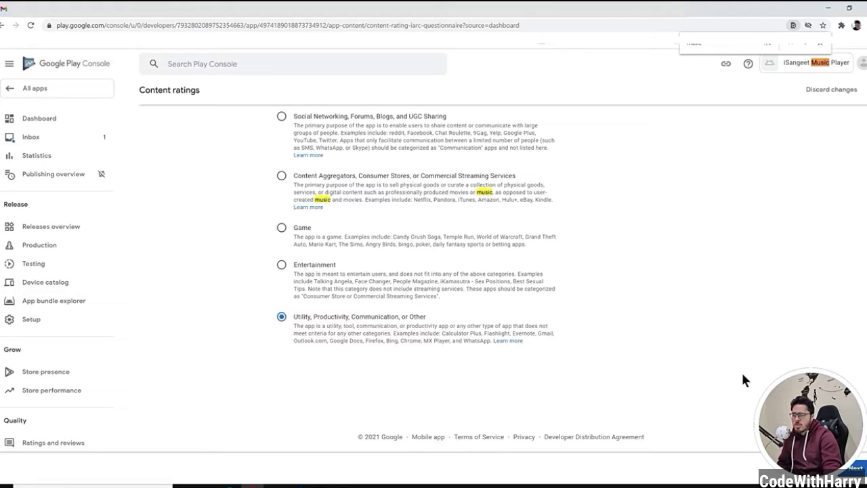
Fill in the contact email address for the content rating and continue to the questionnaire.
scroll(666, 324, "up", 3)
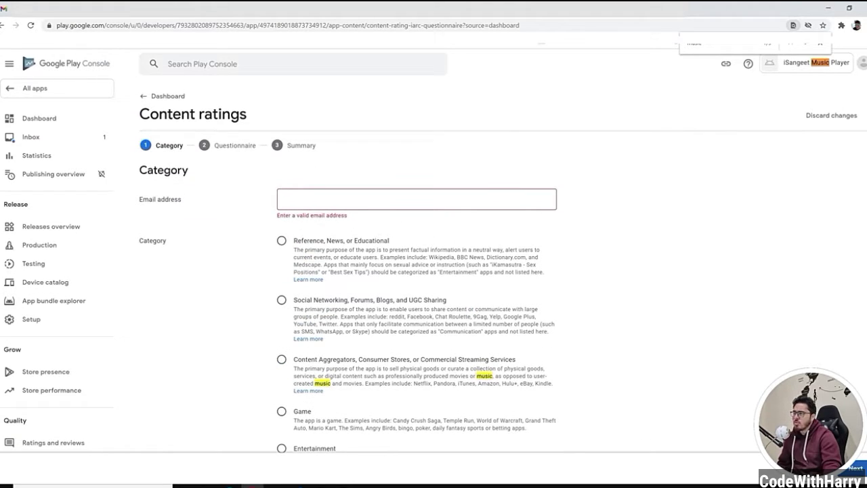
left_click(467, 200)
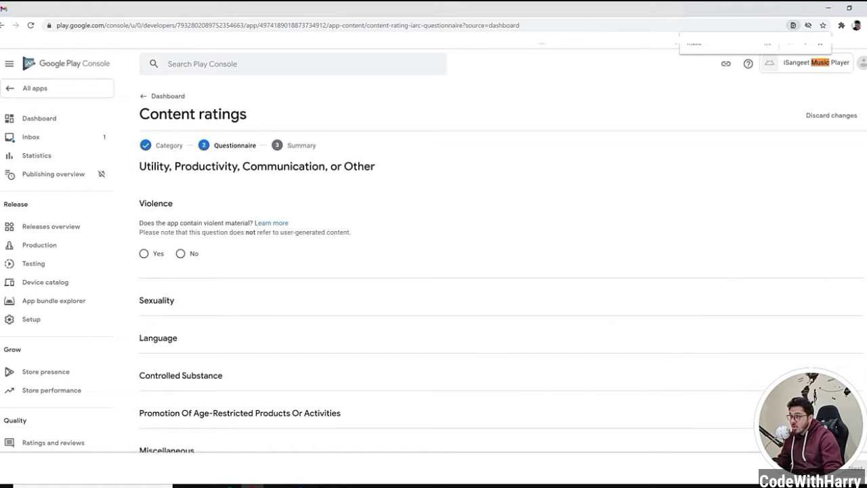
left_click_drag(139, 166, 337, 166)
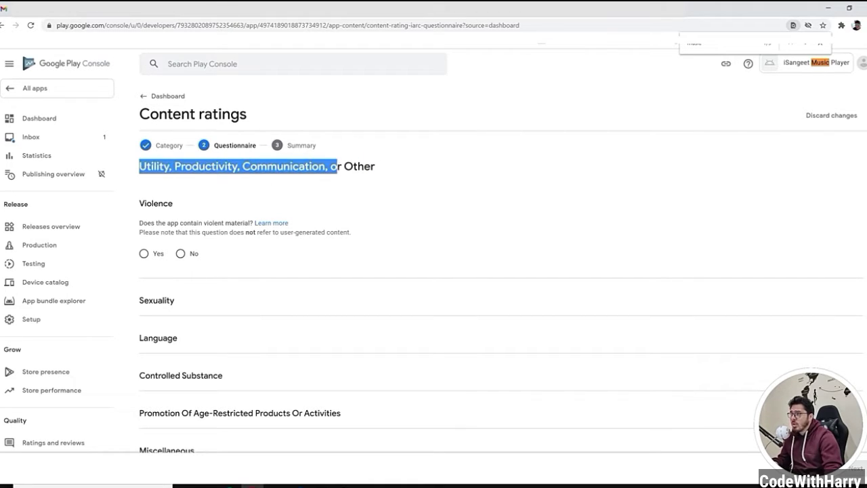
Answer No to the Violence, Sexuality and Language questions in the content rating questionnaire.
left_click(181, 253)
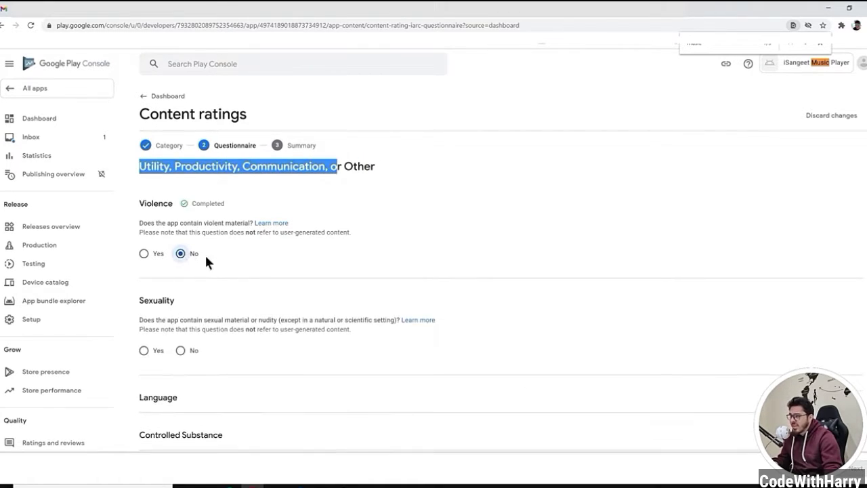
scroll(230, 271, "down", 3)
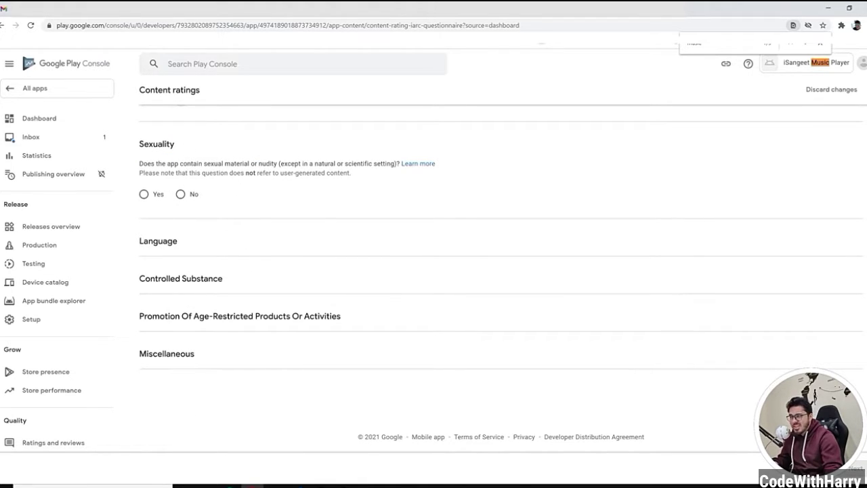
left_click_drag(155, 163, 352, 163)
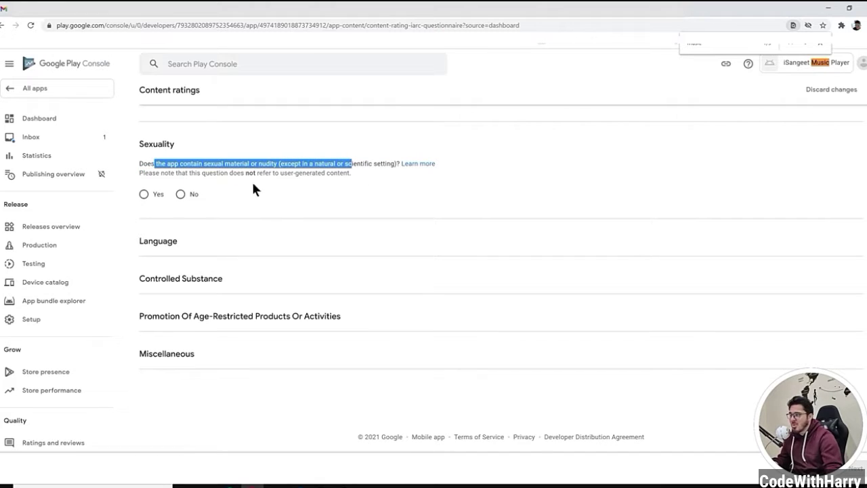
left_click(181, 194)
left_click_drag(151, 260, 303, 262)
left_click(189, 291)
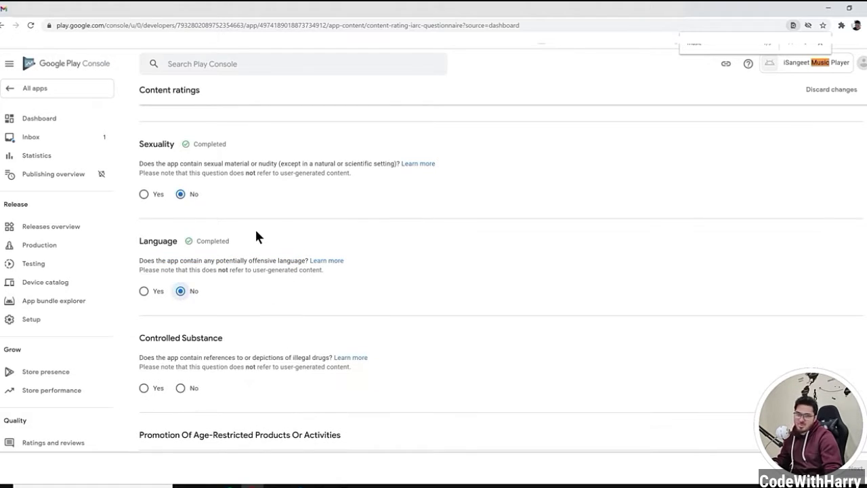
Answer No to the Controlled Substance and Promotion Of Age-Restricted Products Or Activities questions.
scroll(240, 235, "down", 2)
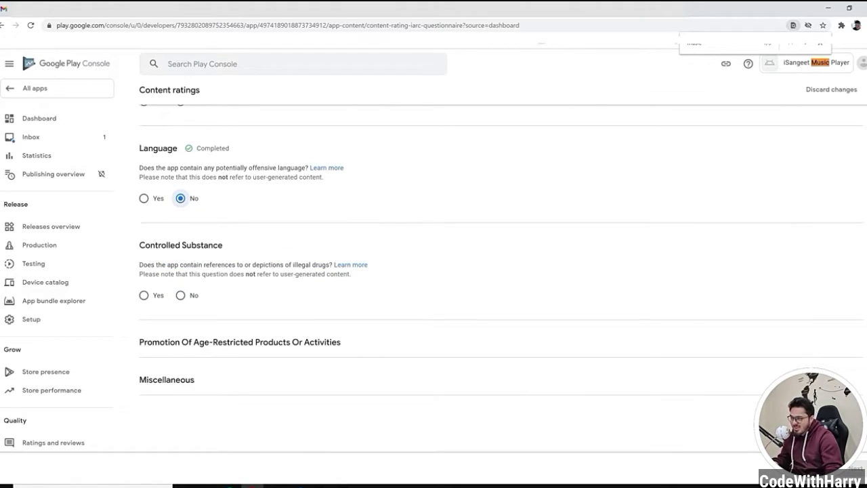
left_click_drag(155, 264, 316, 265)
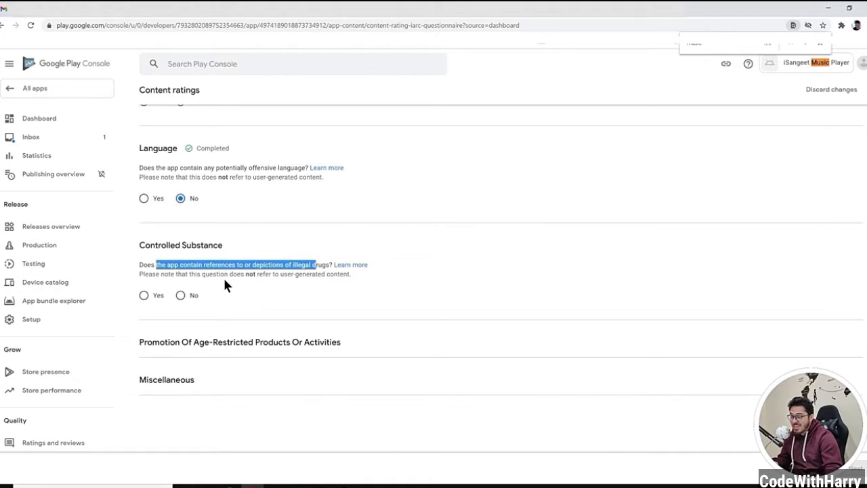
left_click(194, 296)
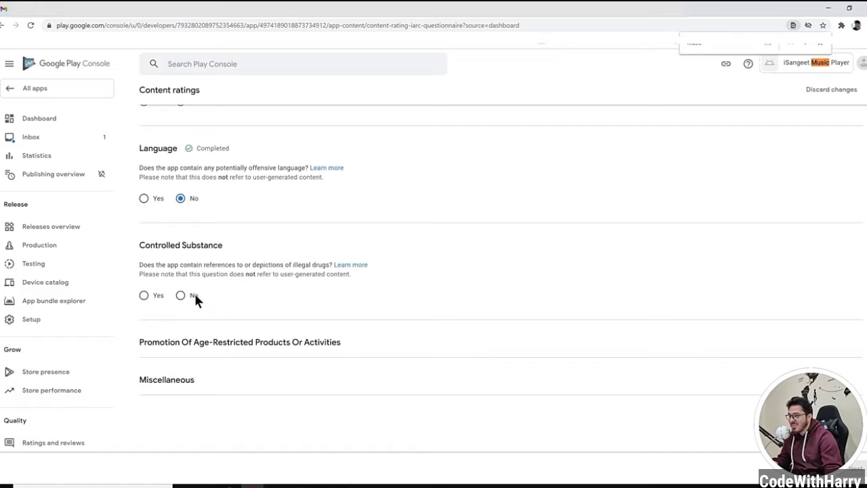
scroll(209, 306, "down", 2)
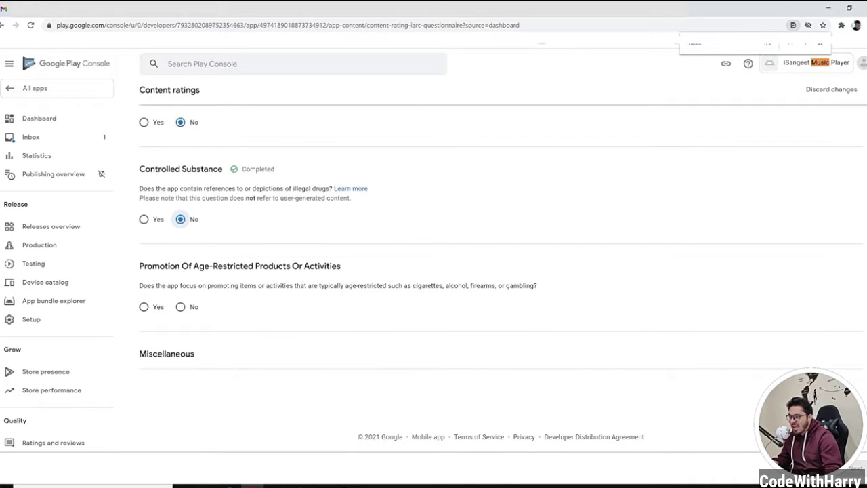
left_click_drag(147, 285, 384, 285)
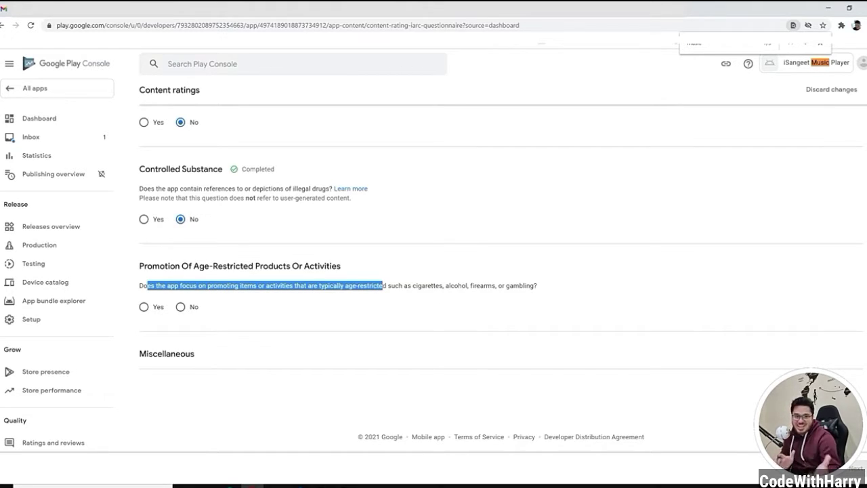
left_click(192, 306)
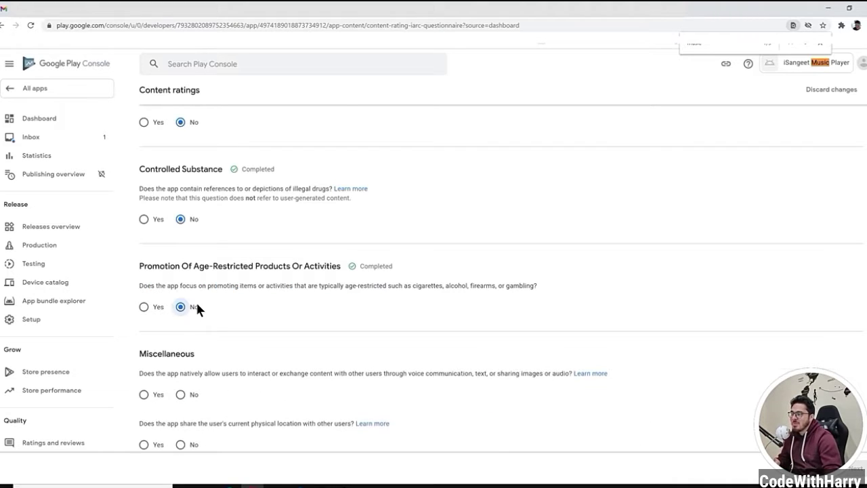
Answer No to all Miscellaneous questions: user interaction, location sharing, digital purchases, Nazi symbols or propaganda, and web browser or search engine.
scroll(203, 311, "down", 3)
left_click_drag(207, 188, 545, 187)
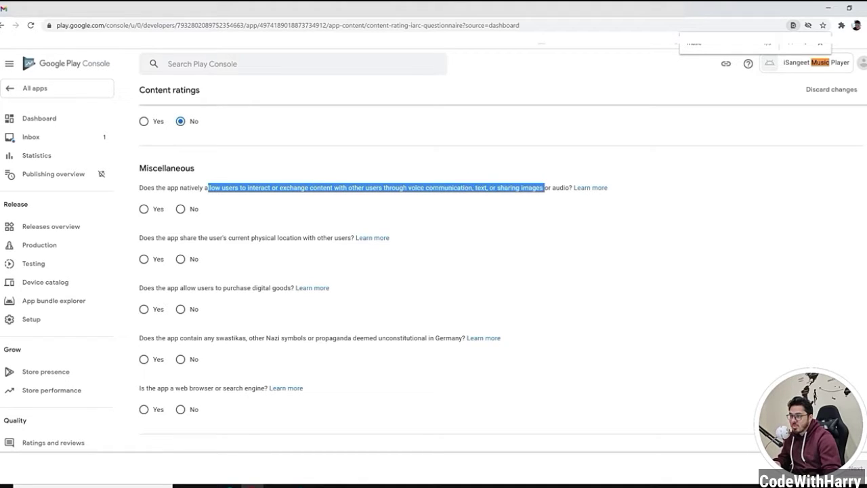
left_click(193, 211)
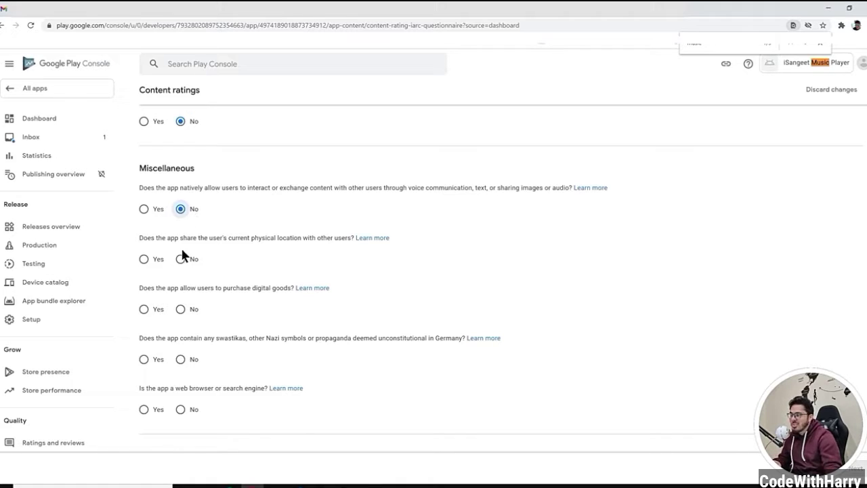
left_click_drag(197, 238, 285, 250)
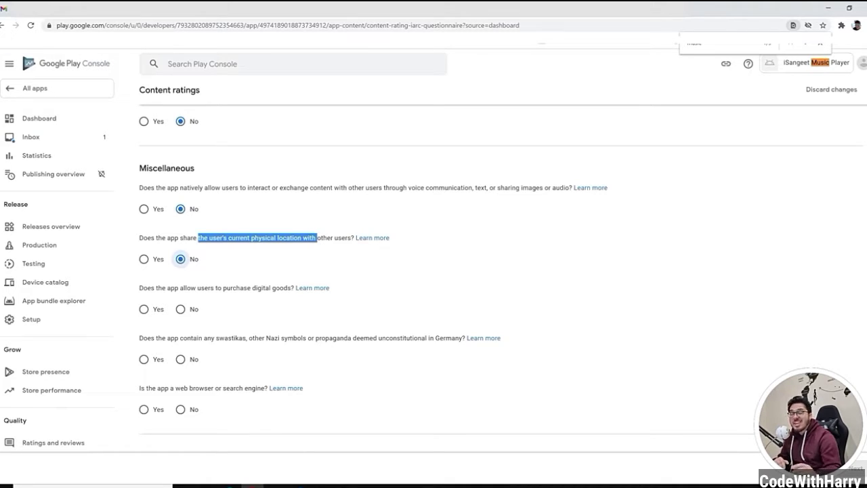
left_click(180, 309)
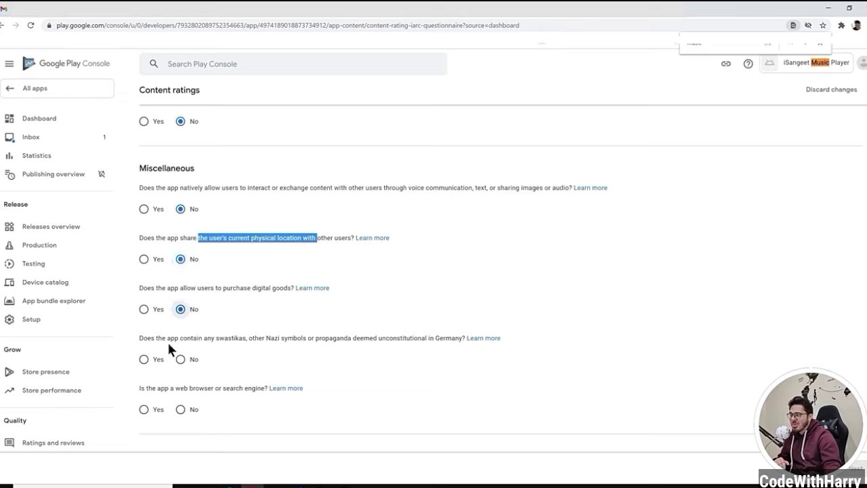
left_click_drag(167, 338, 374, 338)
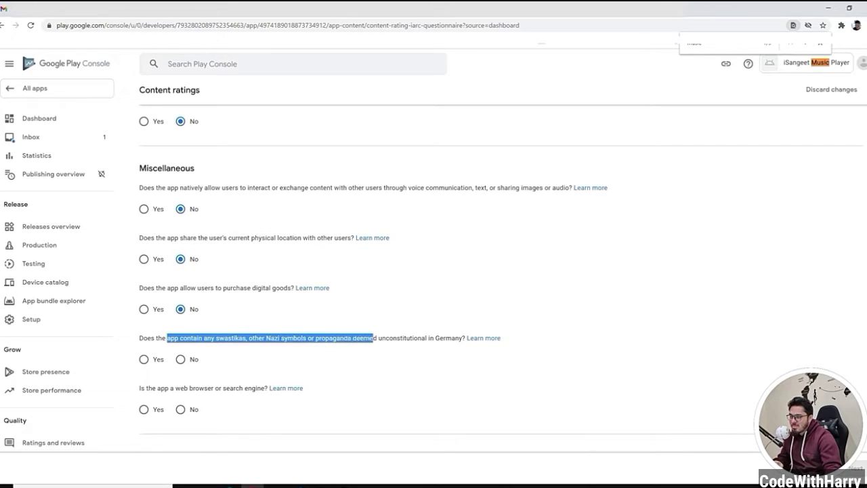
left_click(180, 359)
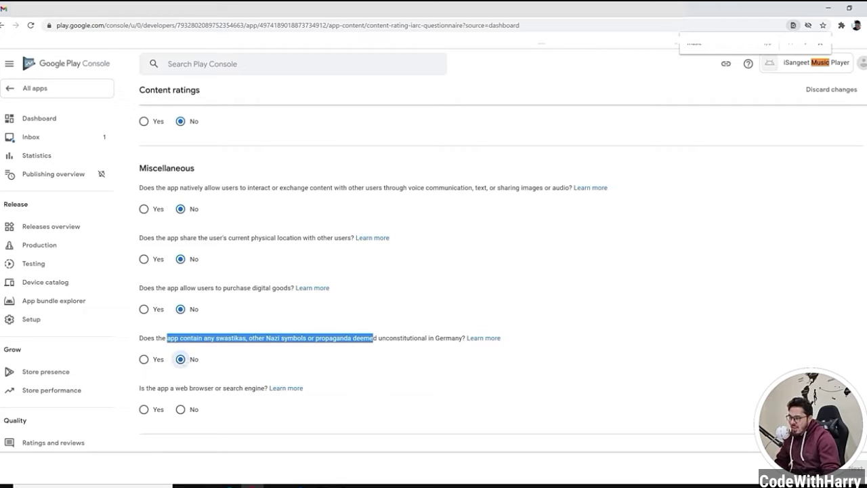
left_click(181, 410)
scroll(181, 410, "down", 2)
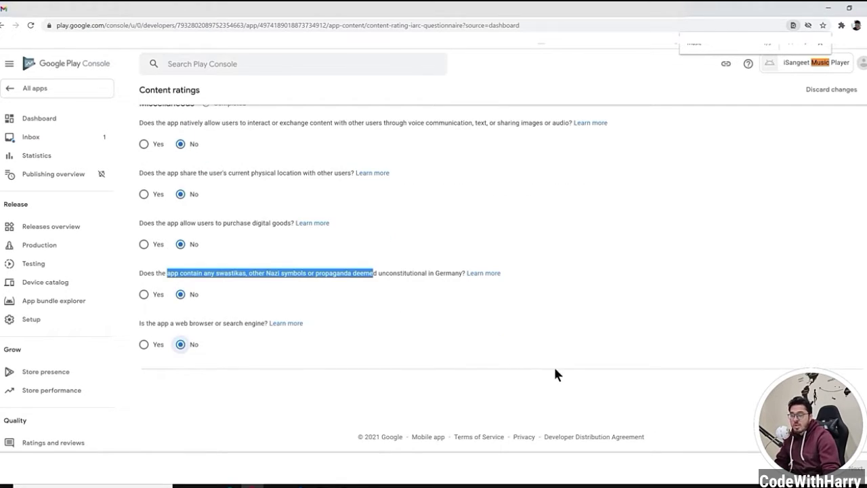
Review the questionnaire answers, save them, and proceed to the content rating summary.
scroll(634, 387, "up", 10)
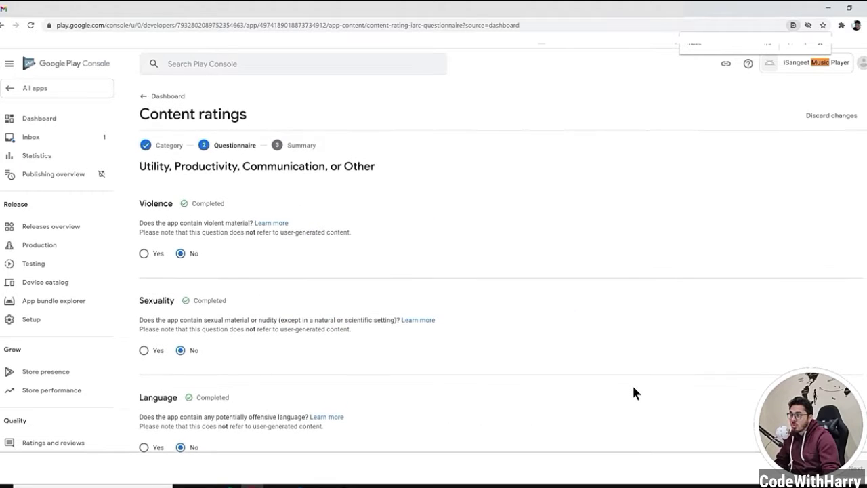
scroll(635, 392, "down", 10)
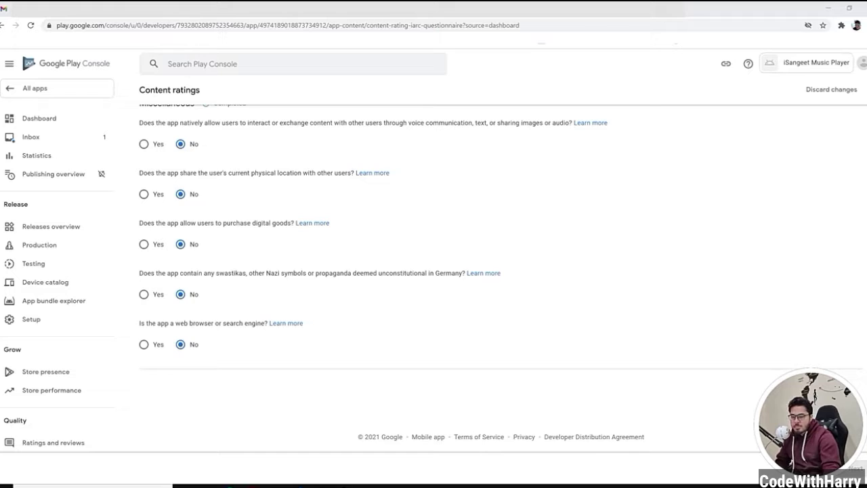
left_click(817, 468)
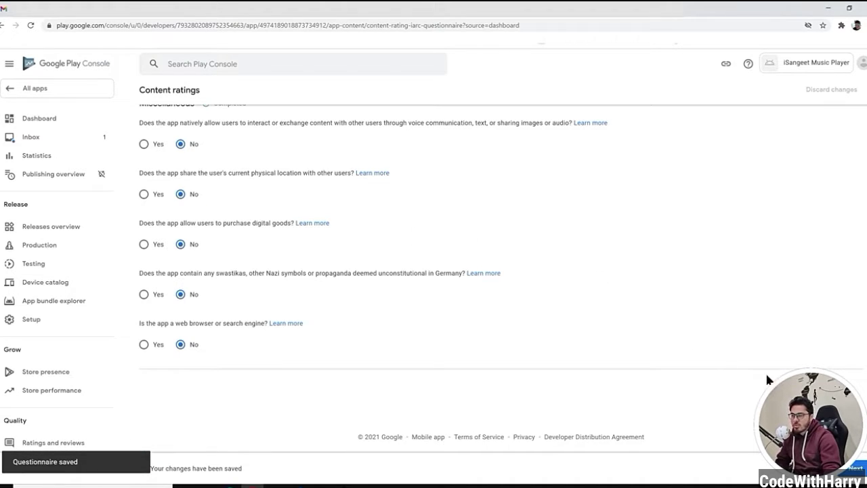
left_click(855, 468)
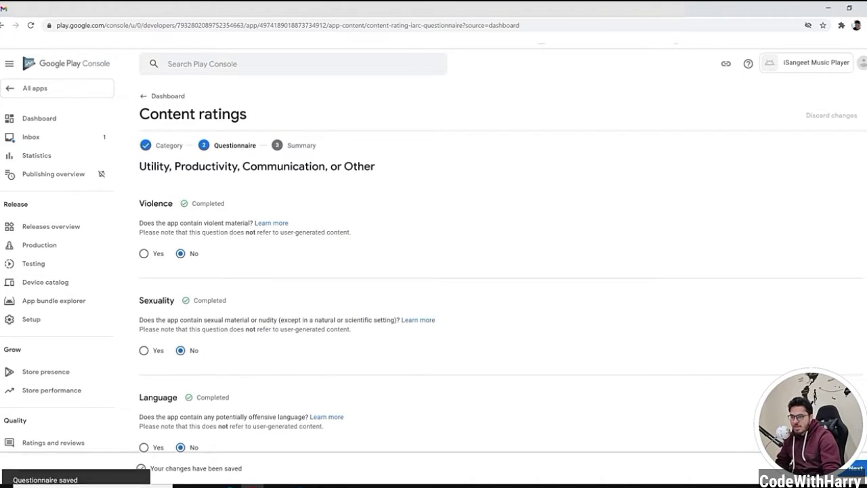
Examine the content ratings assigned for each region in the summary, including the note about games in South Korea.
scroll(421, 272, "down", 2)
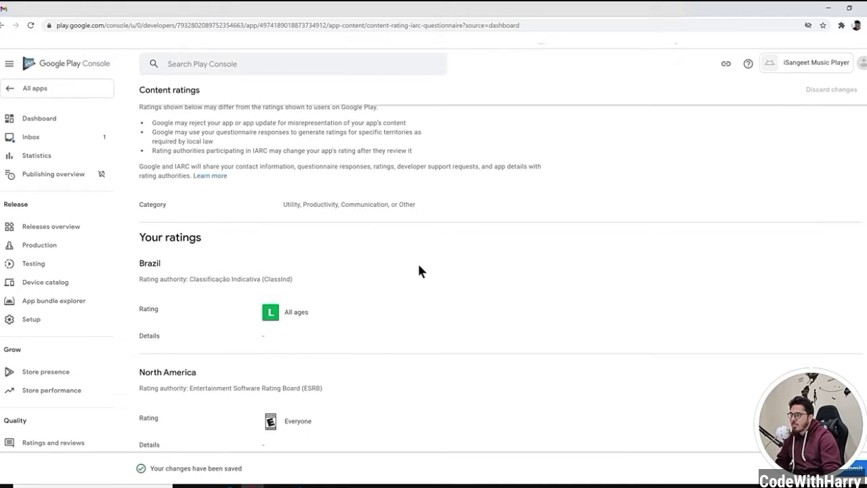
triple_click(285, 312)
left_click(343, 313)
scroll(343, 313, "down", 2)
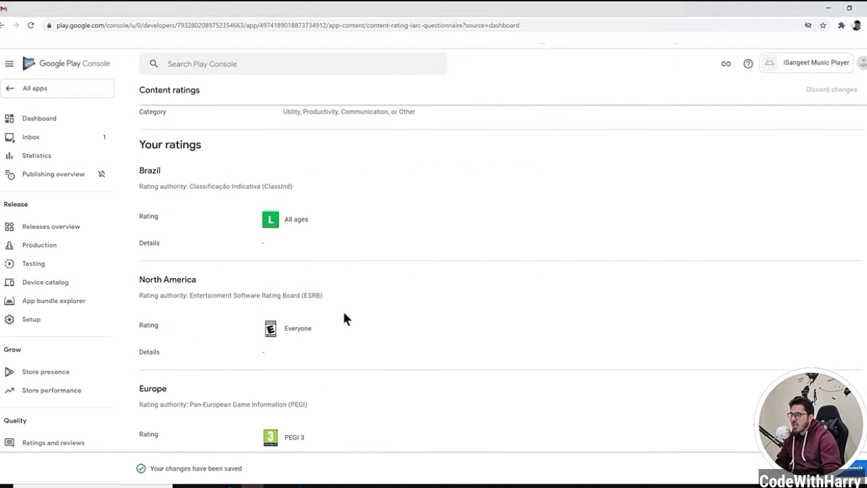
scroll(344, 314, "down", 2)
scroll(344, 317, "up", 6)
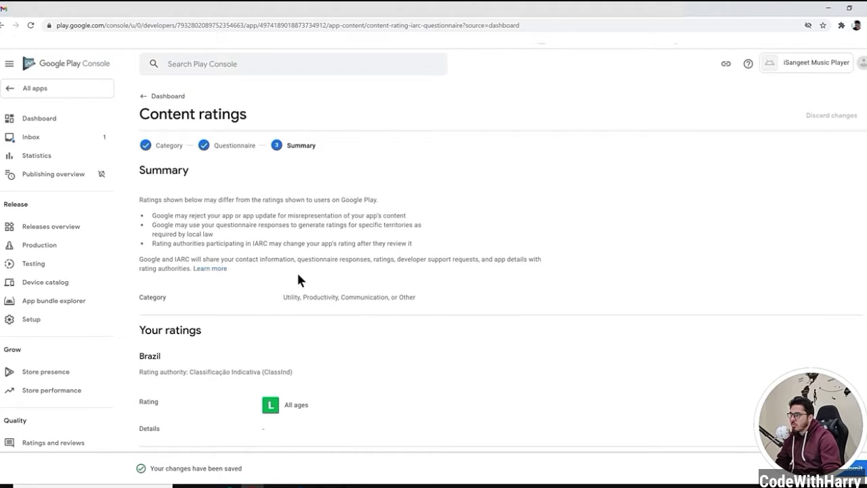
scroll(264, 284, "down", 1)
scroll(263, 294, "down", 2)
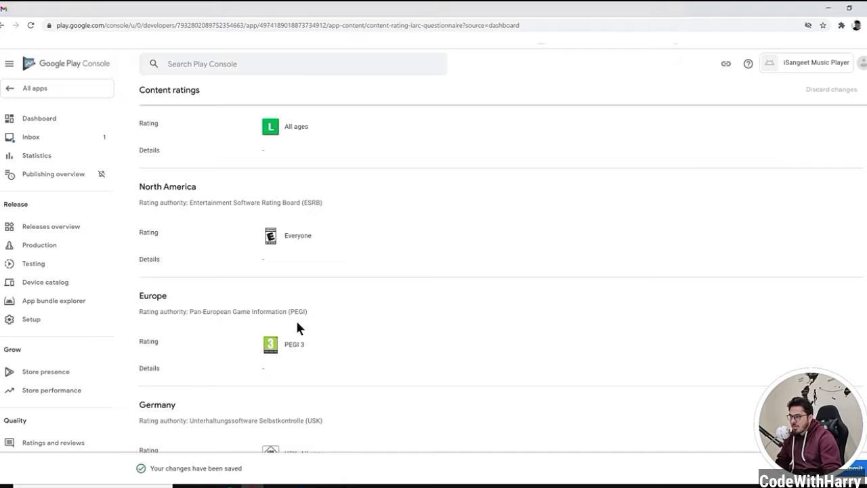
scroll(300, 329, "down", 5)
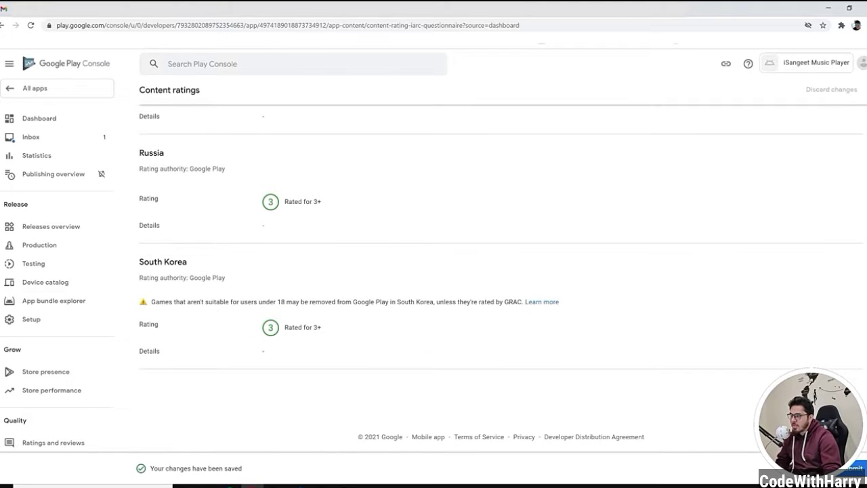
left_click_drag(292, 202, 314, 201)
left_click_drag(215, 301, 523, 301)
Recheck the content rating summary from the Rest of world entry up to Brazil and submit the rating questionnaire.
scroll(284, 284, "up", 1)
scroll(285, 284, "up", 1)
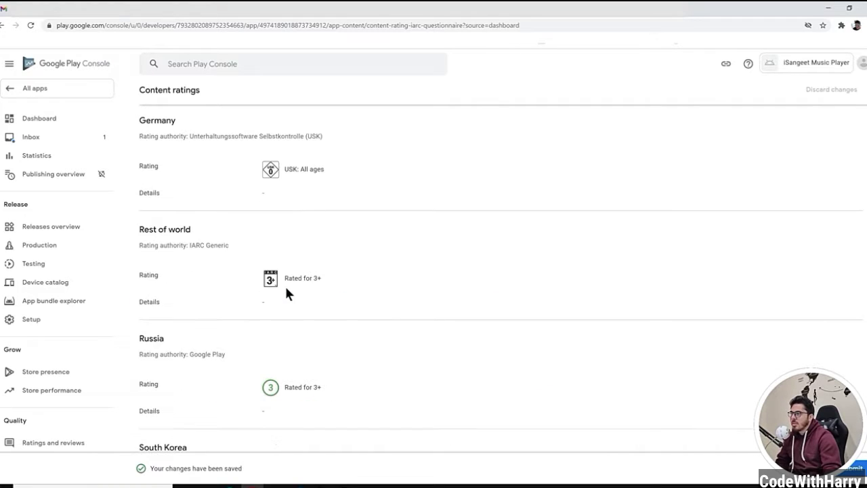
scroll(285, 290, "up", 3)
scroll(269, 328, "up", 4)
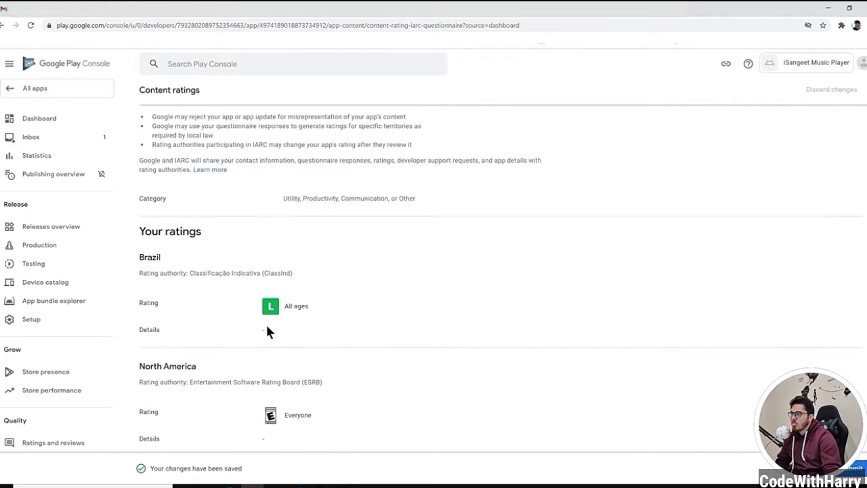
scroll(265, 331, "up", 2)
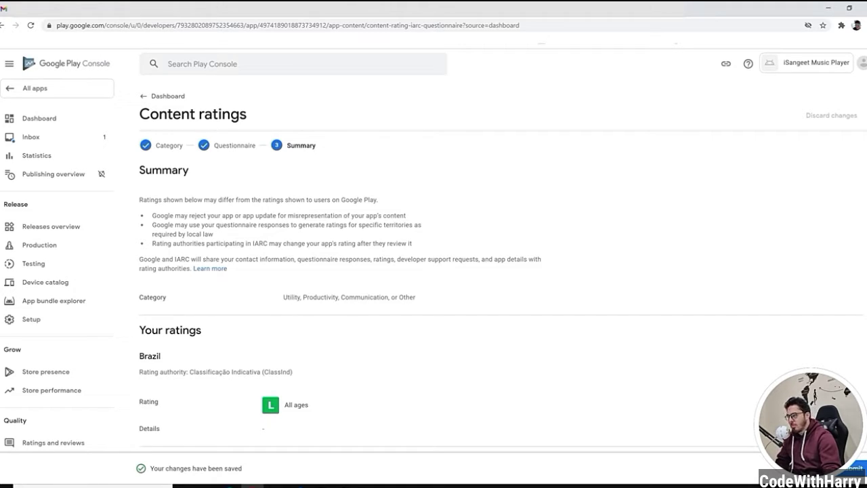
scroll(276, 321, "down", 2)
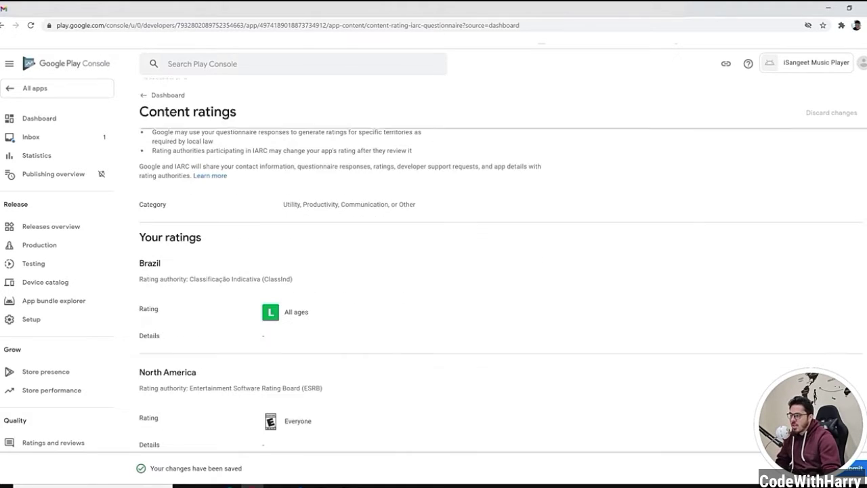
scroll(364, 320, "up", 2)
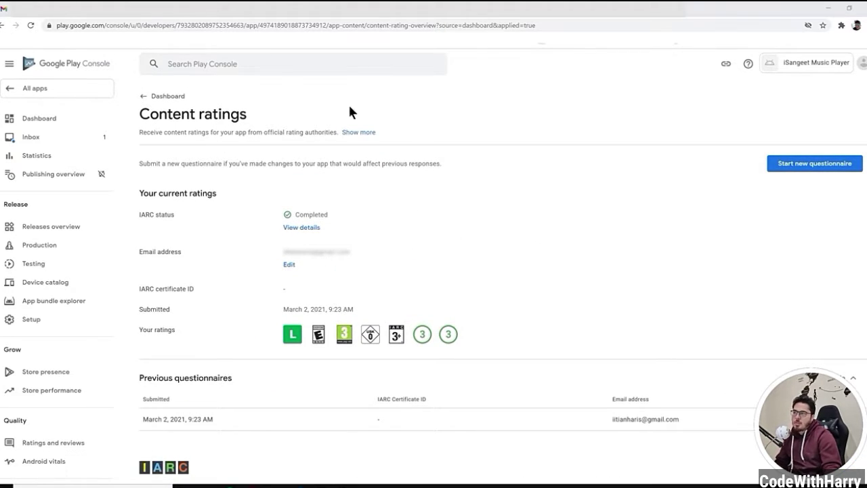
Follow the Target audience setup task to the Ads declaration, state that the app does not contain ads, and save.
left_click(157, 97)
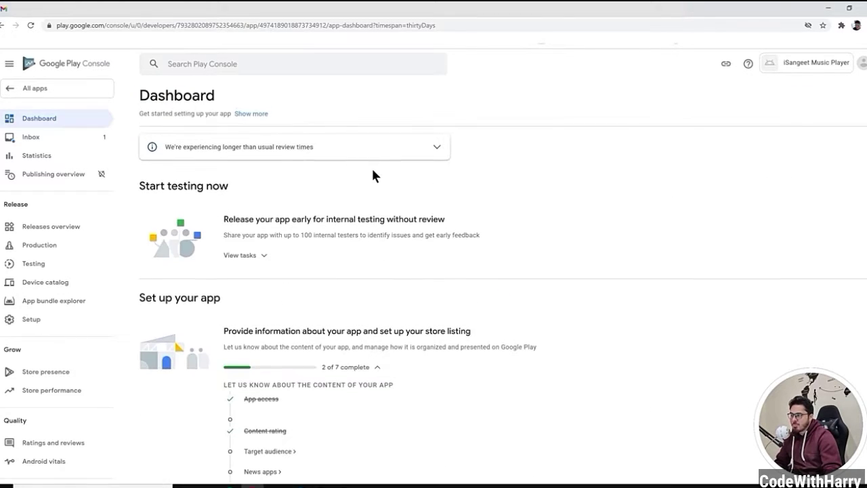
scroll(491, 298, "down", 3)
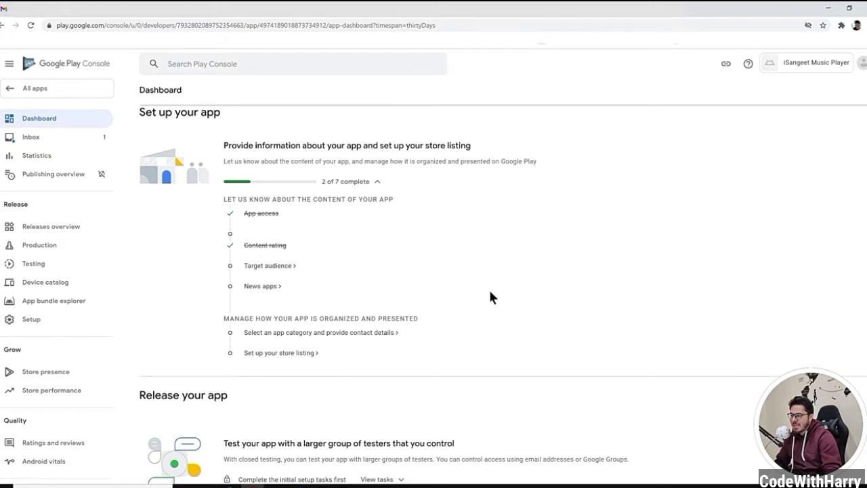
left_click(278, 268)
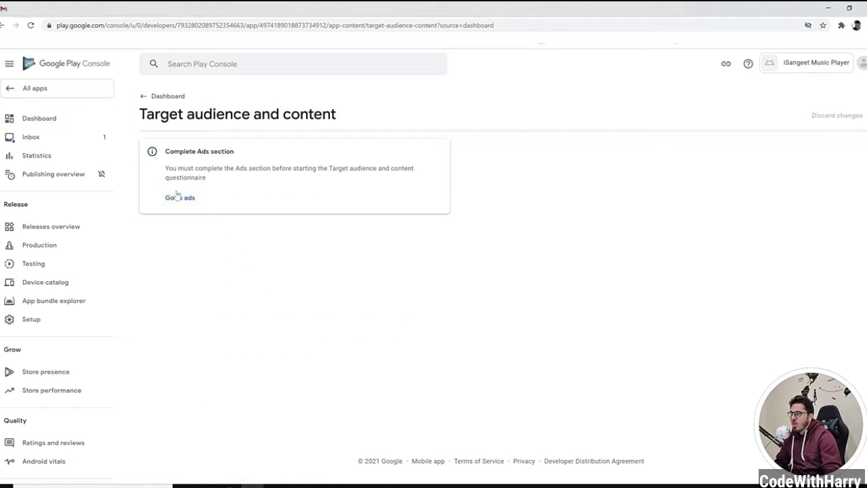
left_click(204, 197)
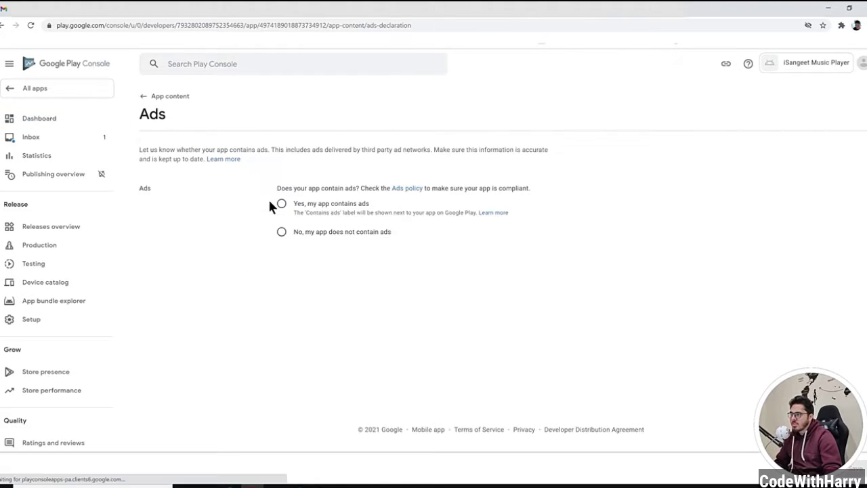
left_click(327, 231)
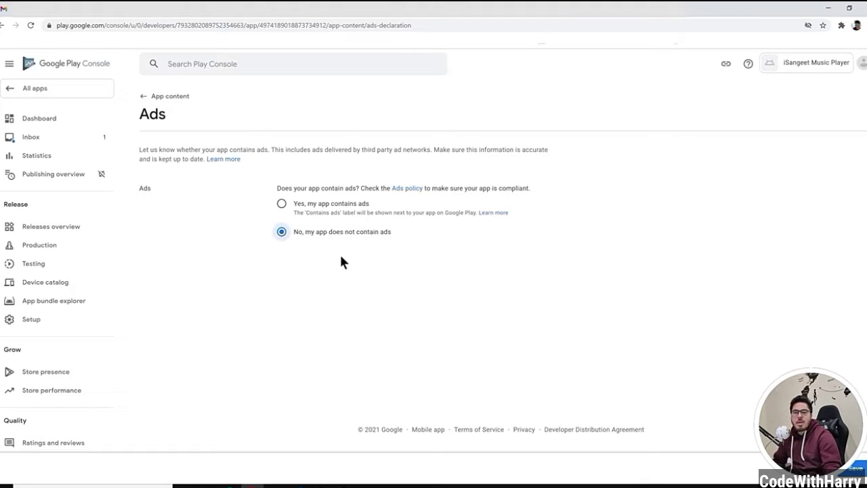
left_click(855, 468)
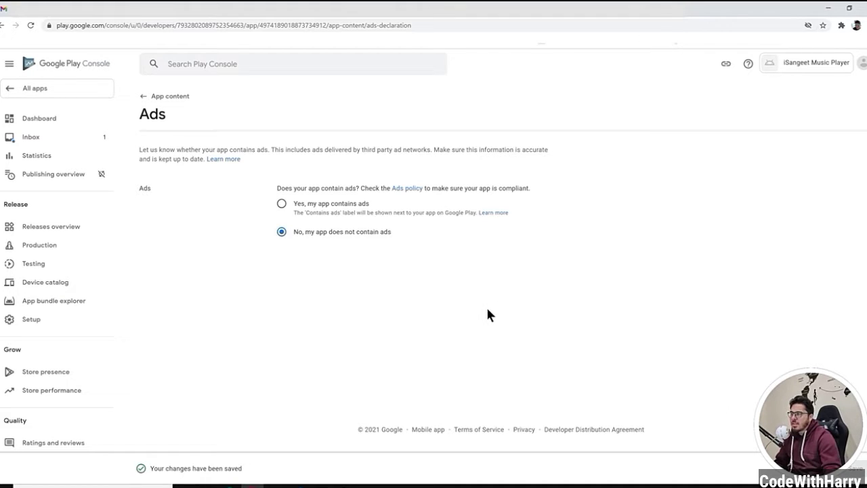
Start the Target audience and content section, select the age groups 13-15, 16-17, and 18 and over, and continue.
left_click(169, 95)
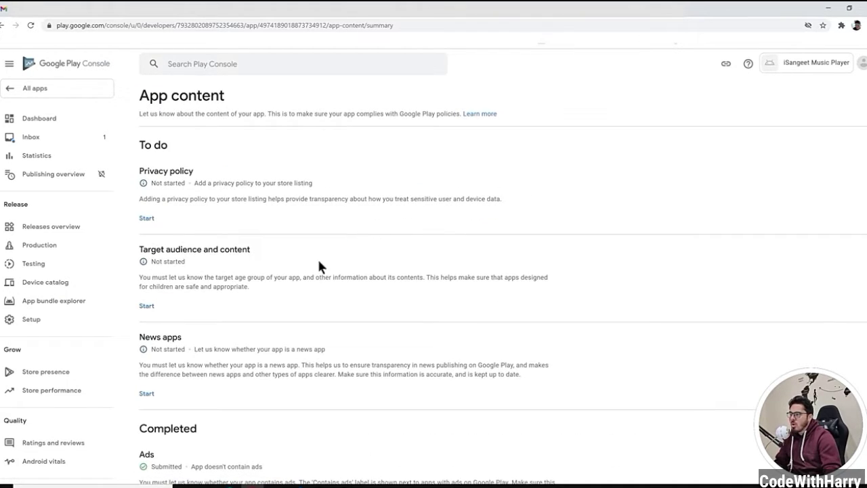
scroll(317, 261, "down", 4)
scroll(212, 218, "up", 4)
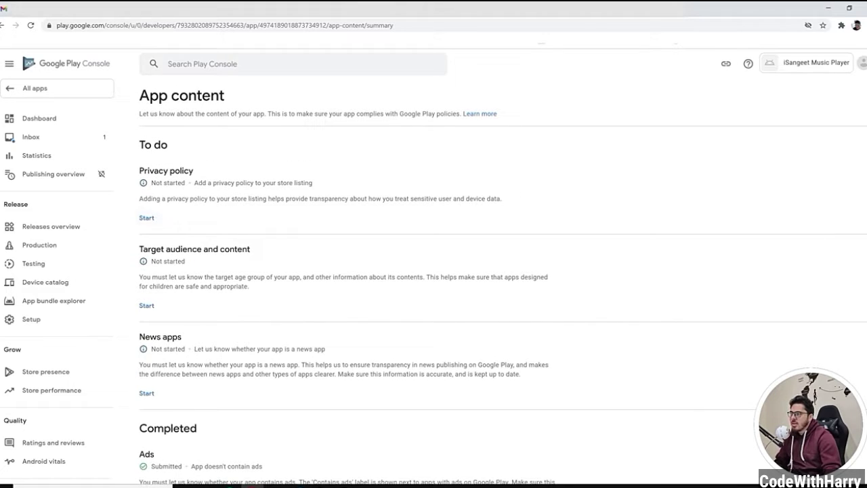
scroll(257, 216, "down", 2)
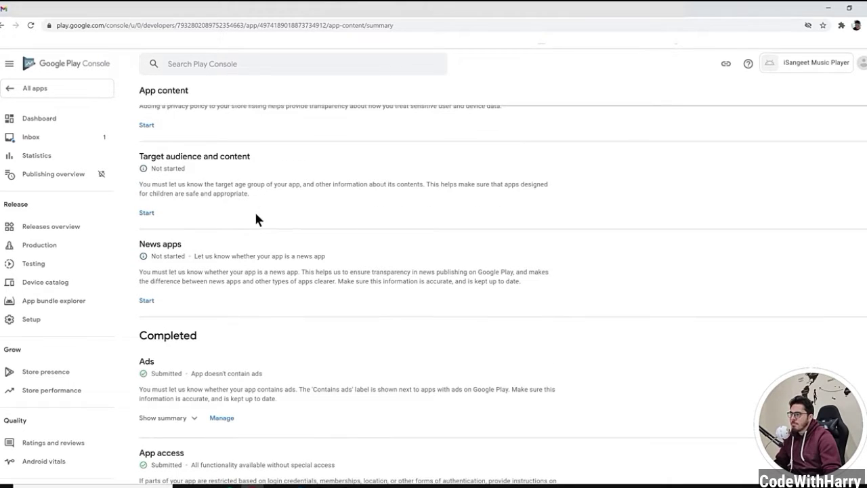
left_click(150, 213)
scroll(335, 278, "down", 2)
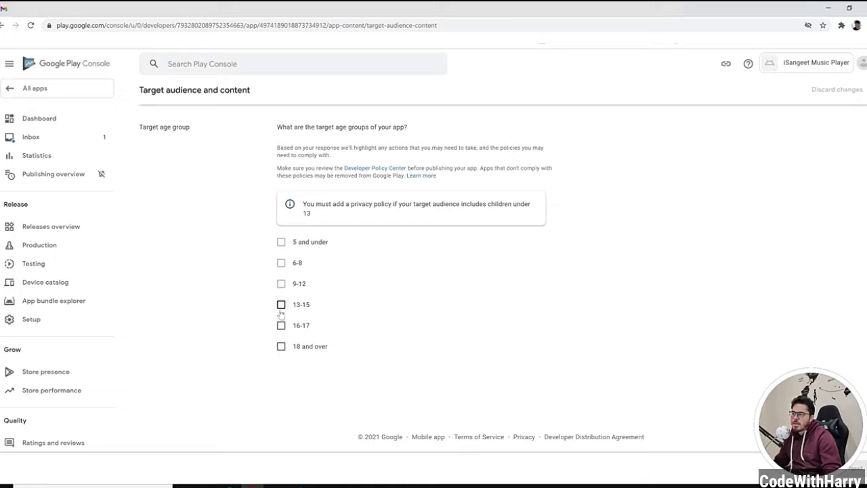
left_click(281, 305)
left_click(281, 325)
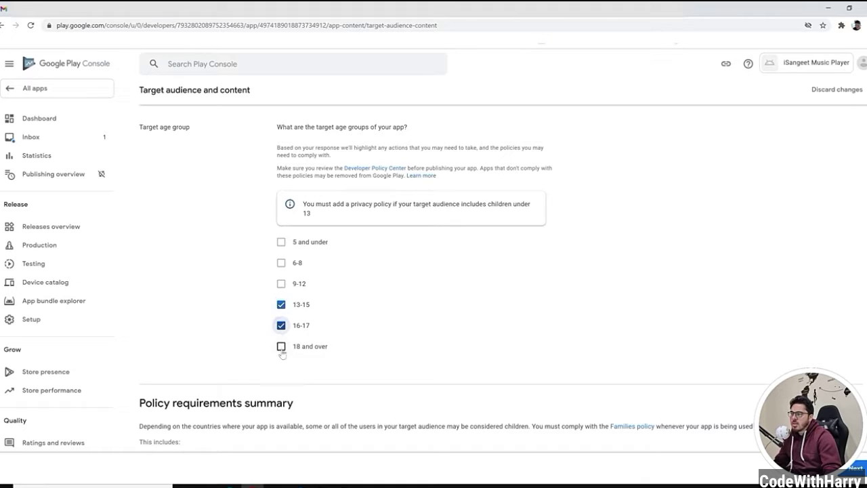
left_click(282, 347)
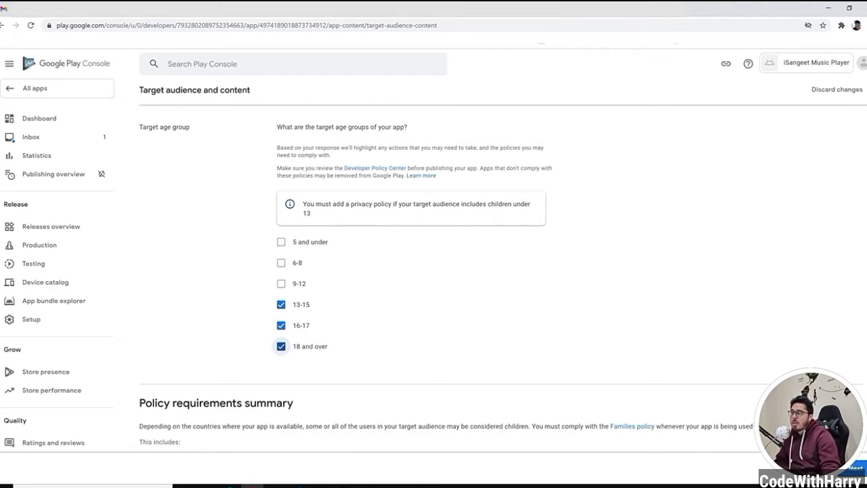
left_click_drag(303, 203, 332, 220)
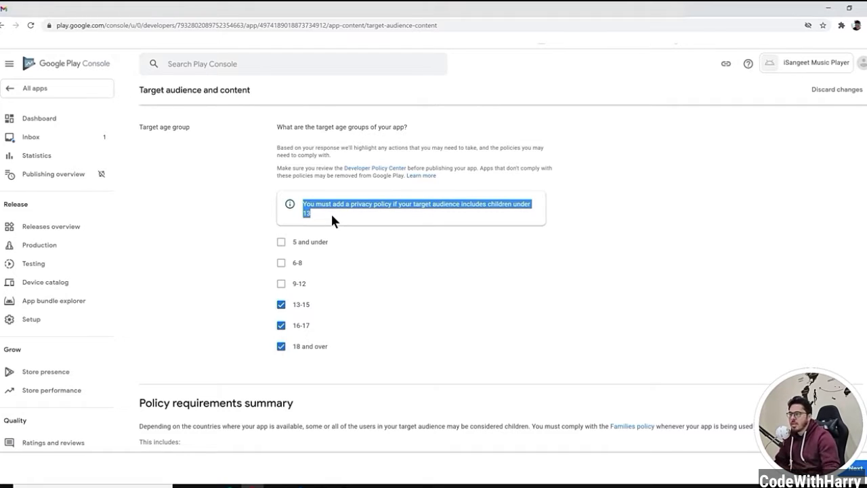
scroll(433, 271, "down", 3)
left_click(856, 468)
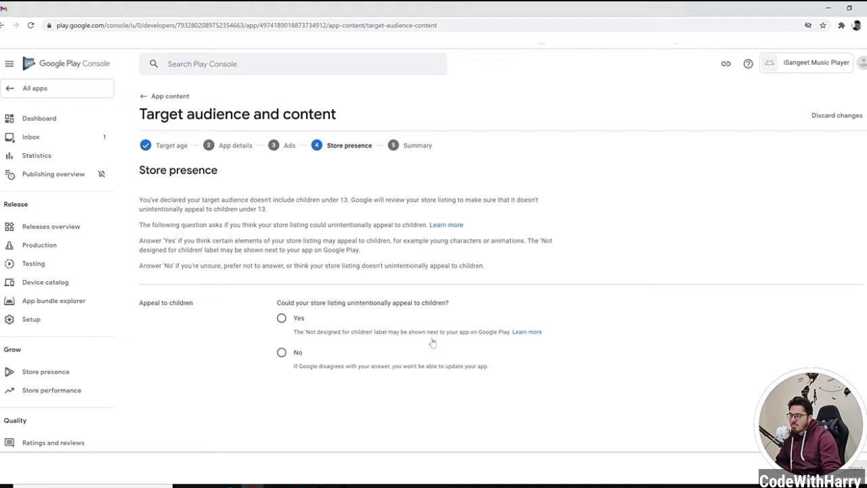
Answer No to whether the store listing could unintentionally appeal to children, and continue to the summary.
left_click(282, 352)
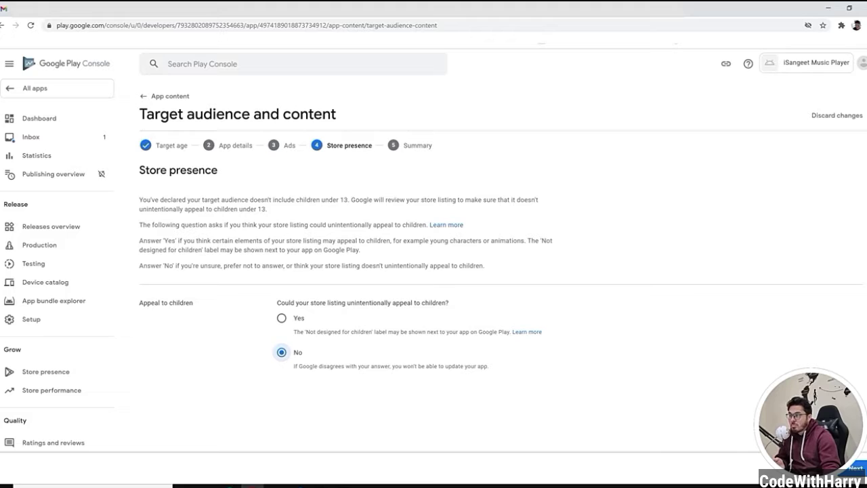
left_click_drag(176, 241, 413, 241)
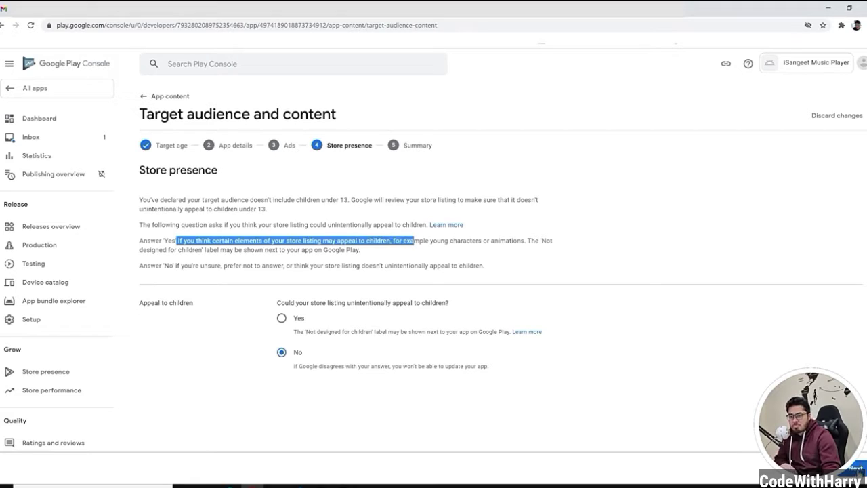
left_click(855, 467)
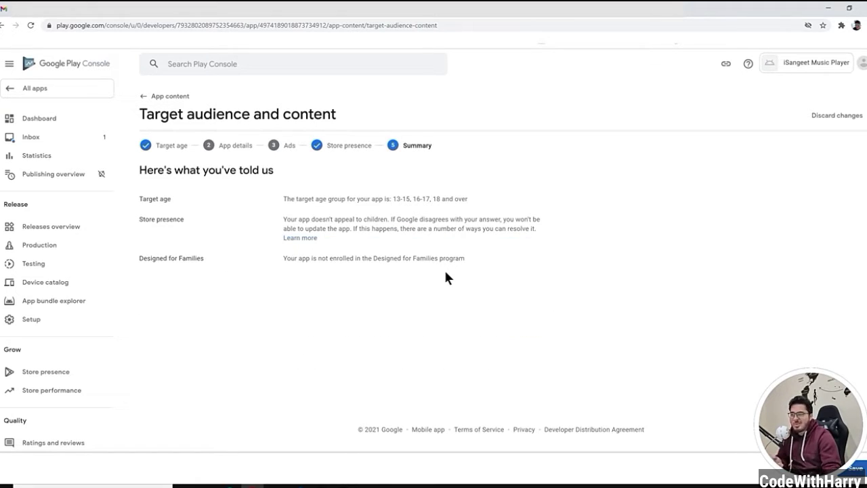
Review the target audience and content summary and save the declaration.
left_click_drag(304, 199, 492, 269)
left_click(236, 269)
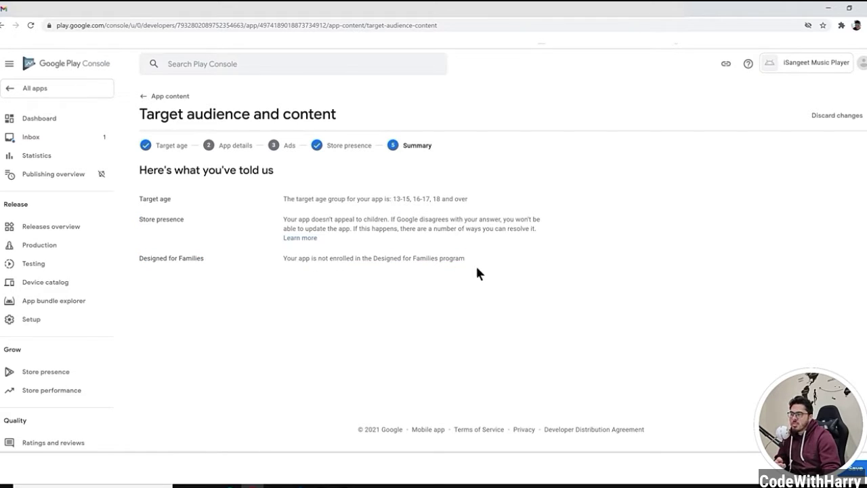
left_click(855, 468)
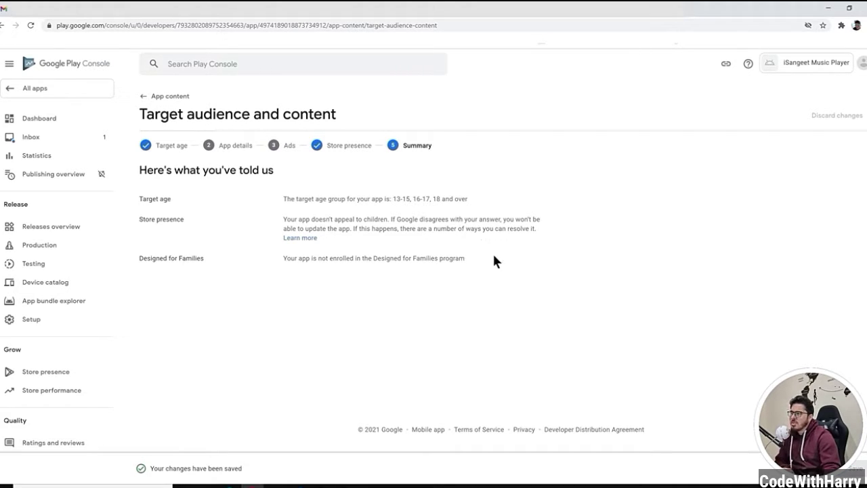
Review the App content tasks, look into the Privacy Policy section, and read its description in the to-do list.
left_click(162, 95)
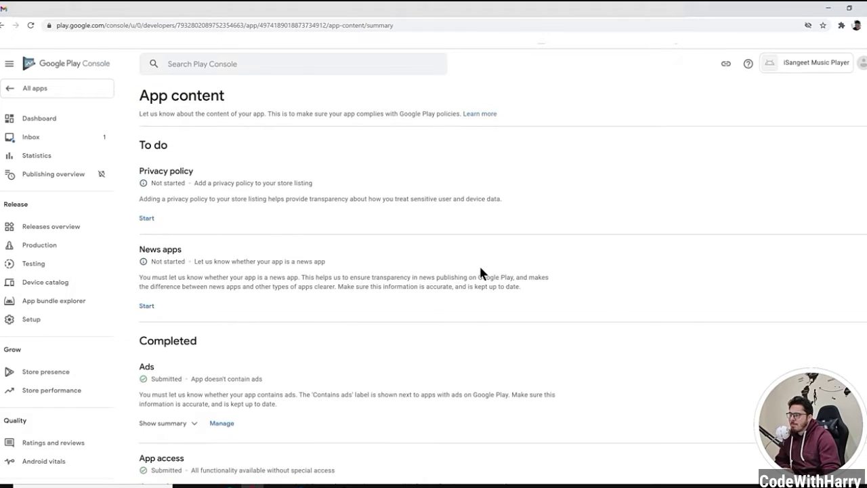
scroll(480, 271, "down", 4)
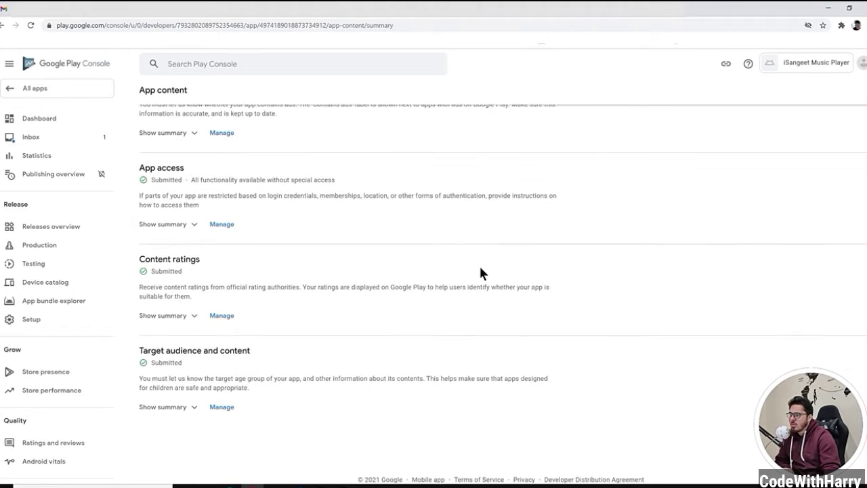
scroll(480, 273, "up", 3)
scroll(422, 246, "up", 2)
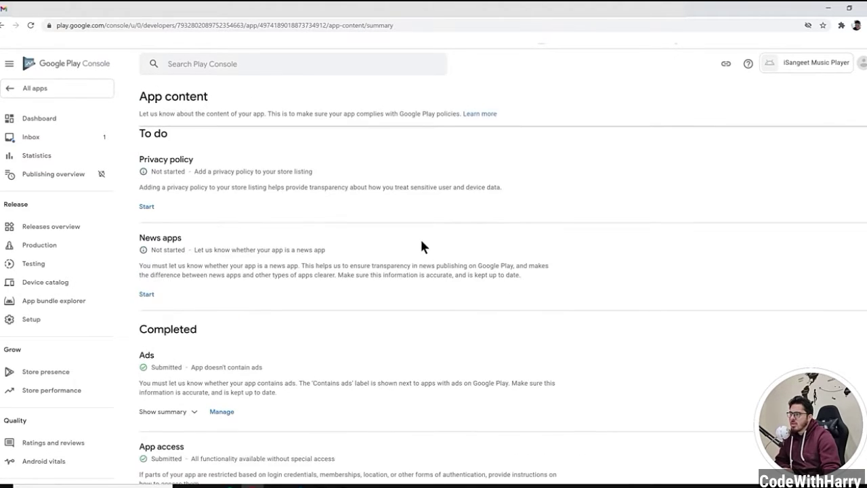
left_click(146, 206)
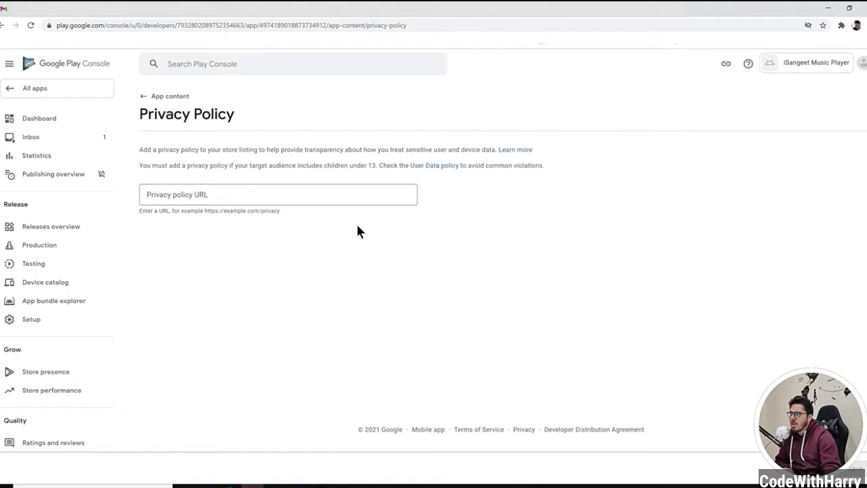
left_click(166, 96)
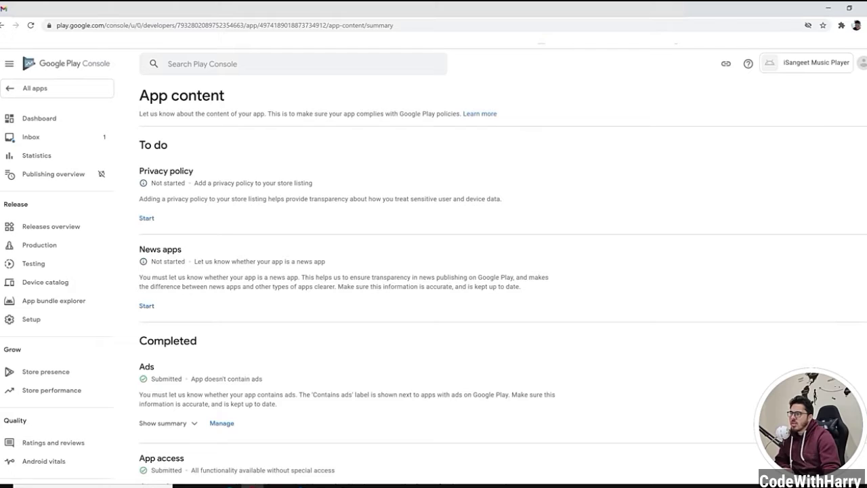
left_click_drag(167, 199, 490, 198)
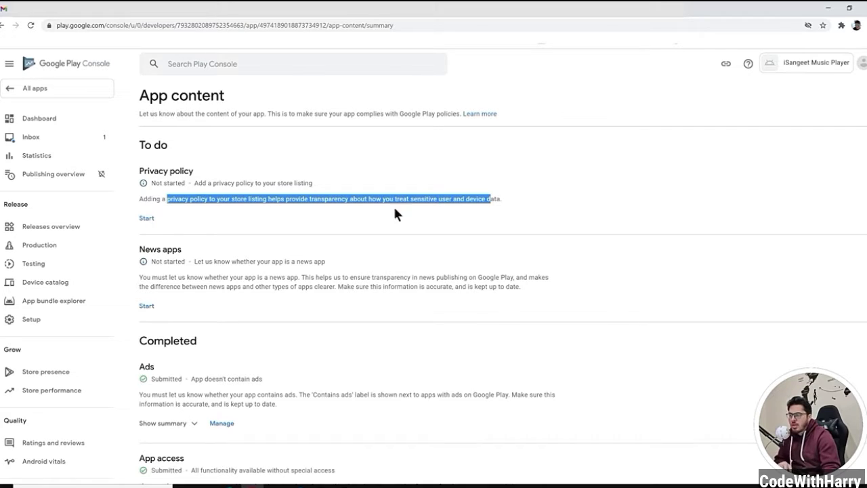
Declare in the News apps section that the app is not a news app, save, and return to App content.
left_click_drag(168, 278, 301, 277)
left_click(152, 308)
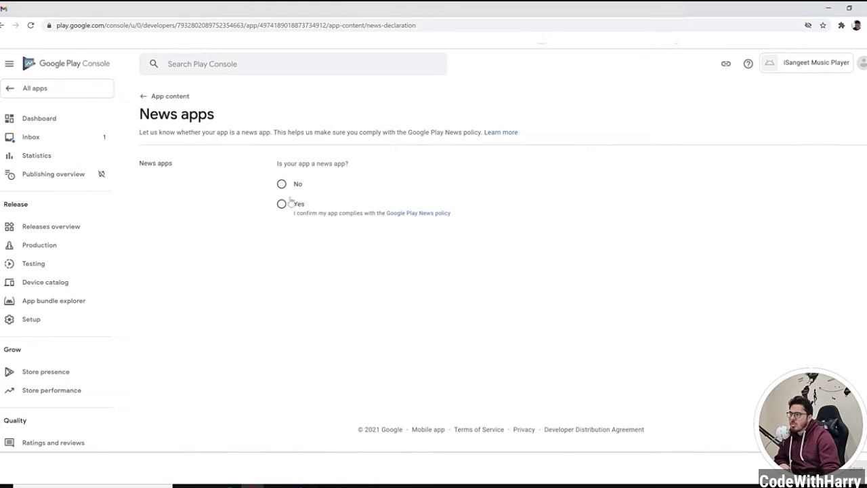
double_click(298, 183)
left_click(858, 468)
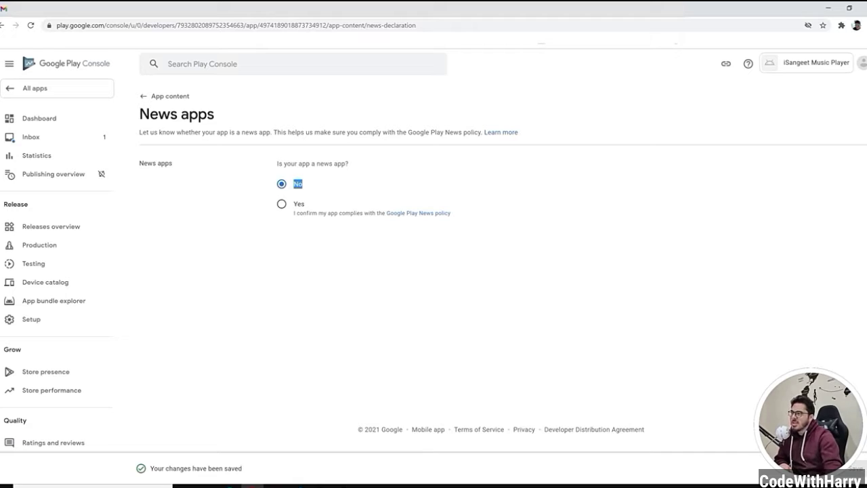
left_click(169, 95)
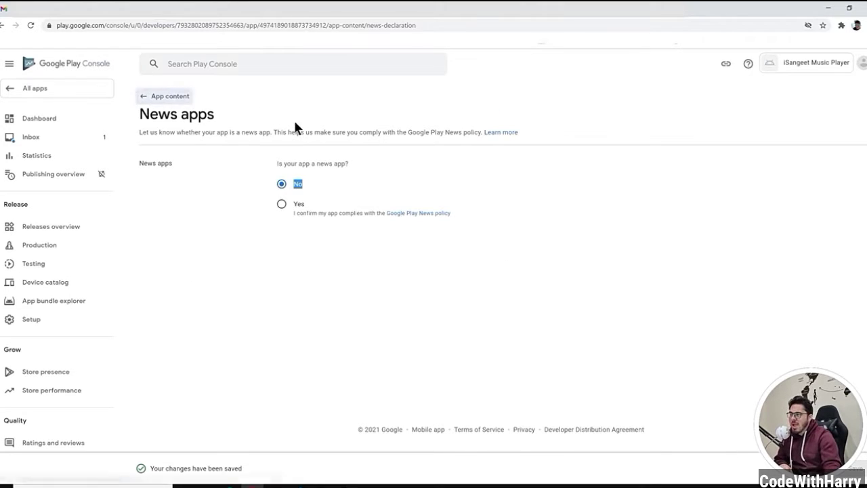
Look into the Privacy Policy form without filling it in, and review the completed App content declarations.
left_click(147, 219)
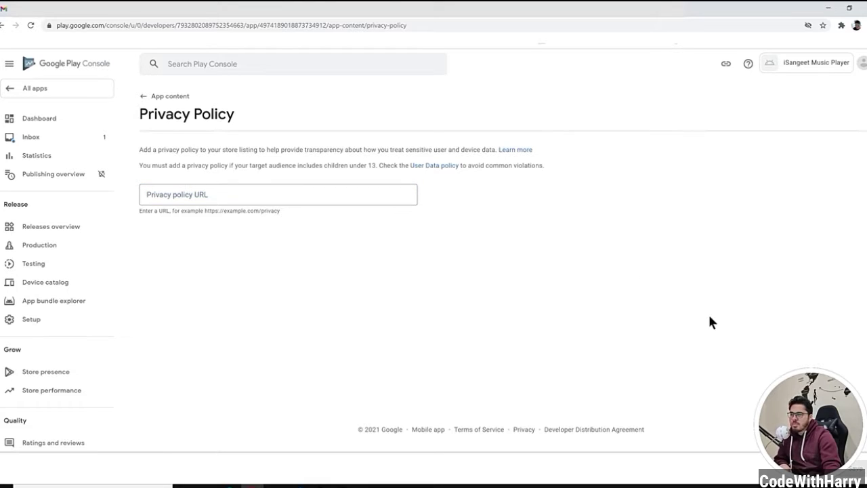
left_click(178, 99)
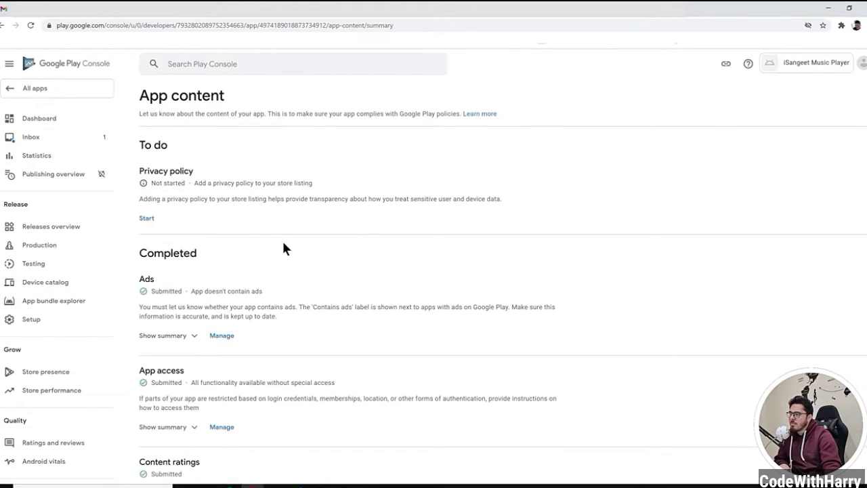
scroll(219, 192, "down", 4)
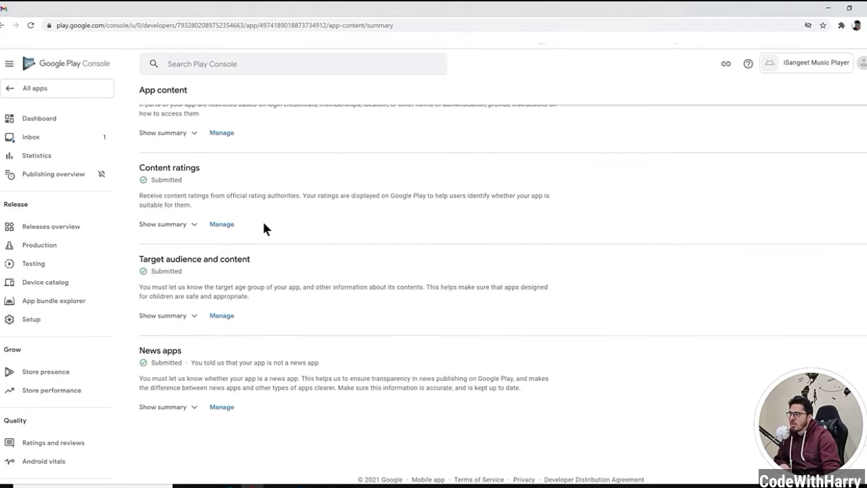
Look through the Production track's releases and countries/regions, and start a new production release.
left_click(65, 244)
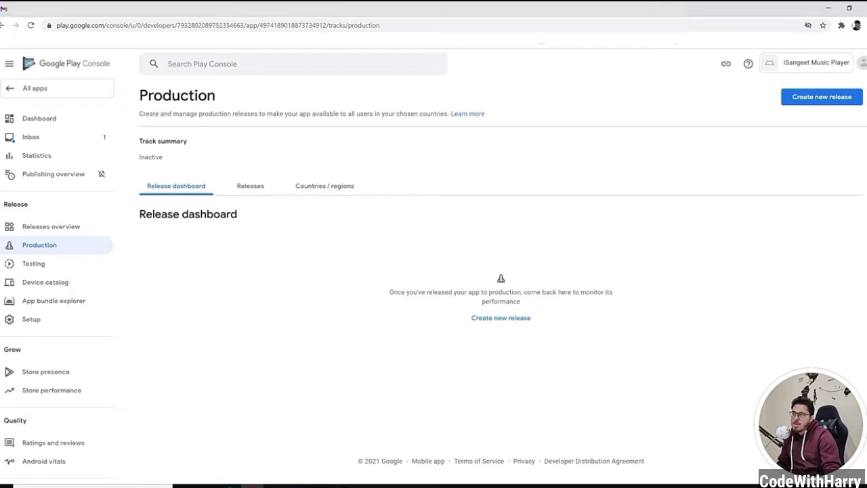
left_click(250, 186)
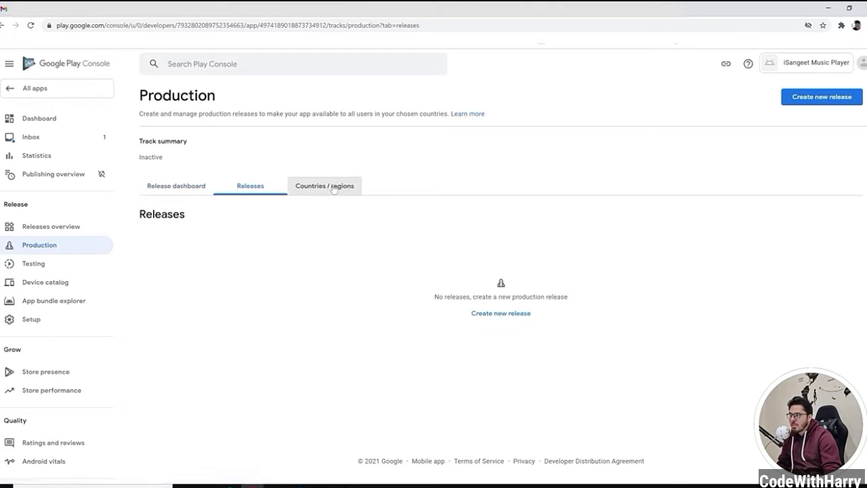
left_click(325, 186)
left_click(183, 182)
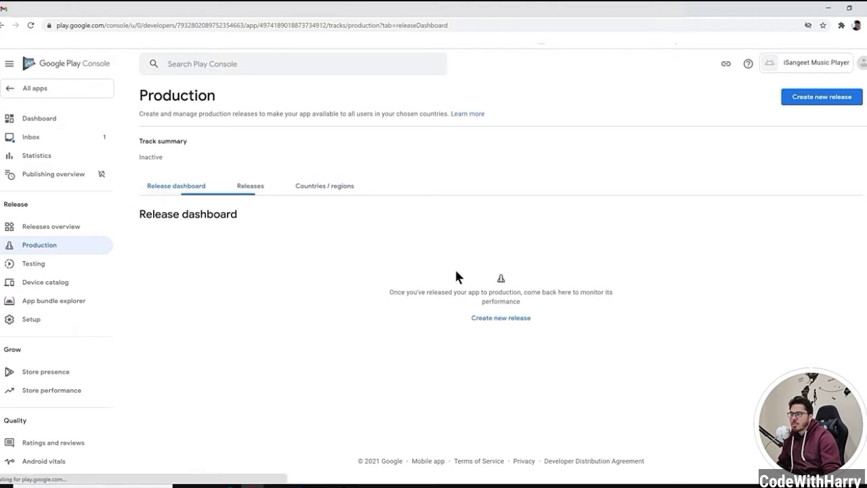
left_click(499, 318)
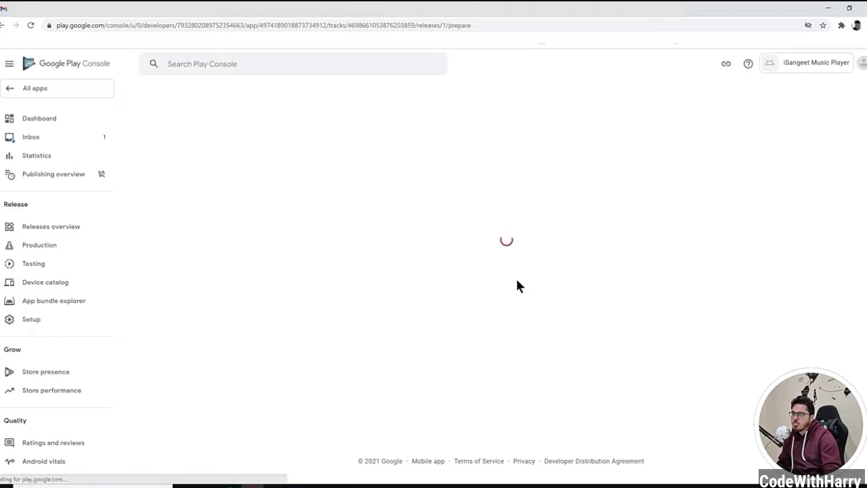
Continue with Play App Signing, read through its Terms of Service, and accept them.
left_click(174, 238)
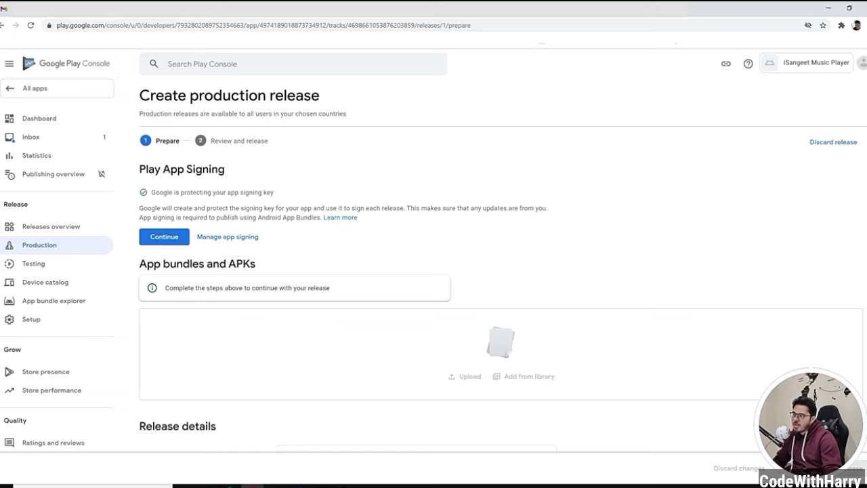
left_click(159, 237)
scroll(433, 308, "down", 10)
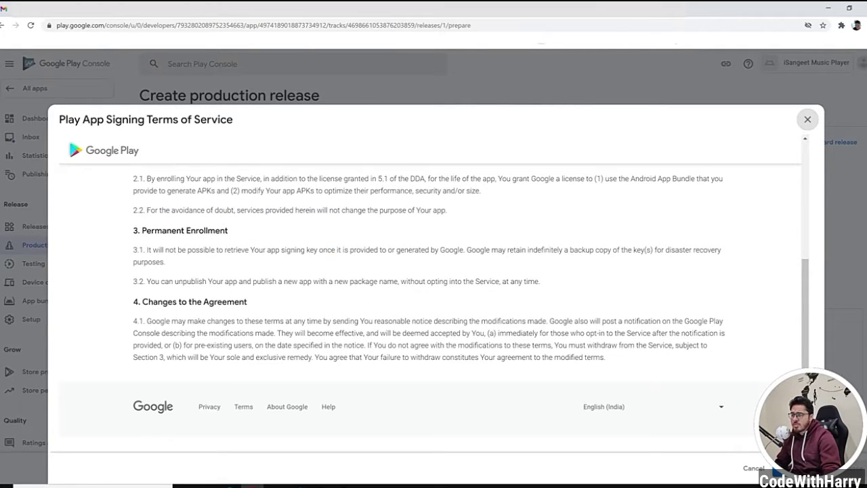
scroll(348, 289, "up", 5)
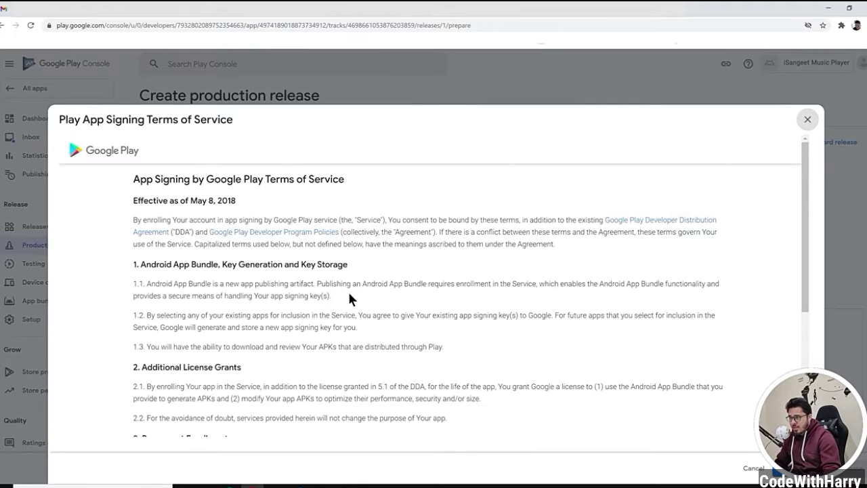
scroll(356, 297, "down", 3)
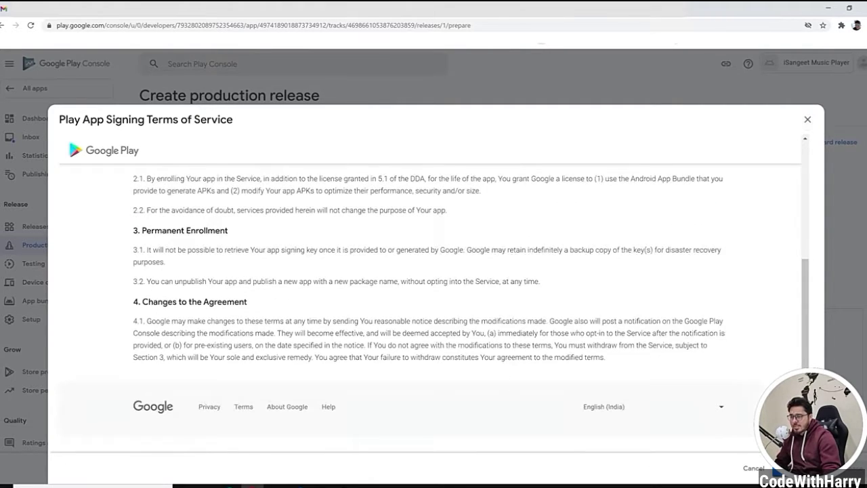
left_click(792, 469)
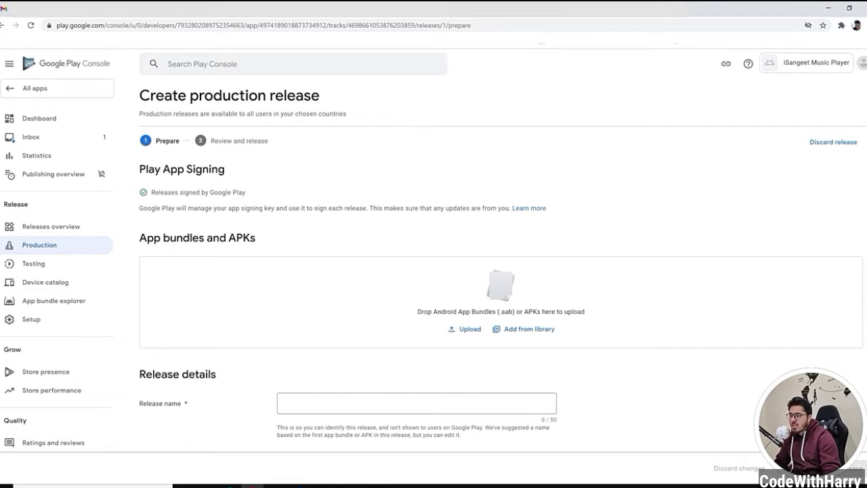
Name the production release "iSangeet First Release".
left_click(447, 404)
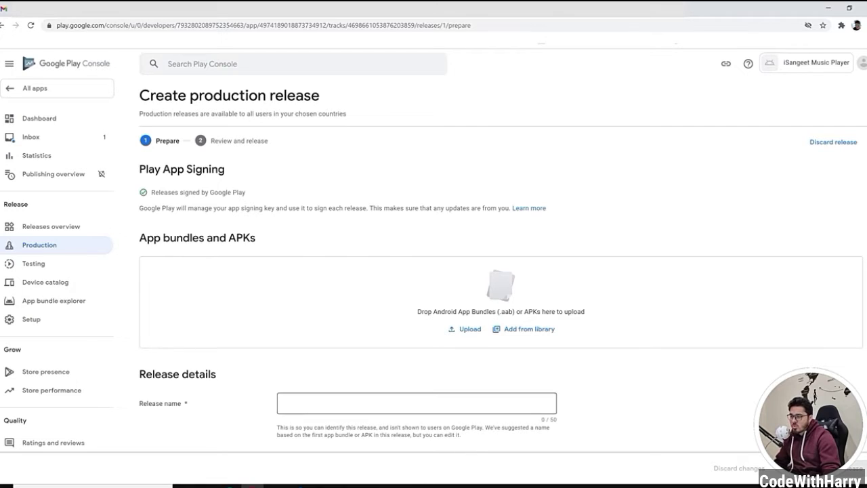
type("iSangeet ")
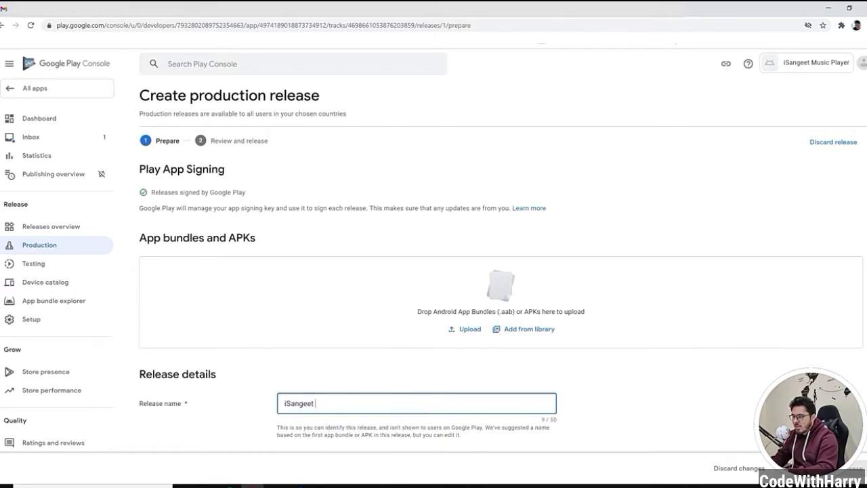
type("First Release")
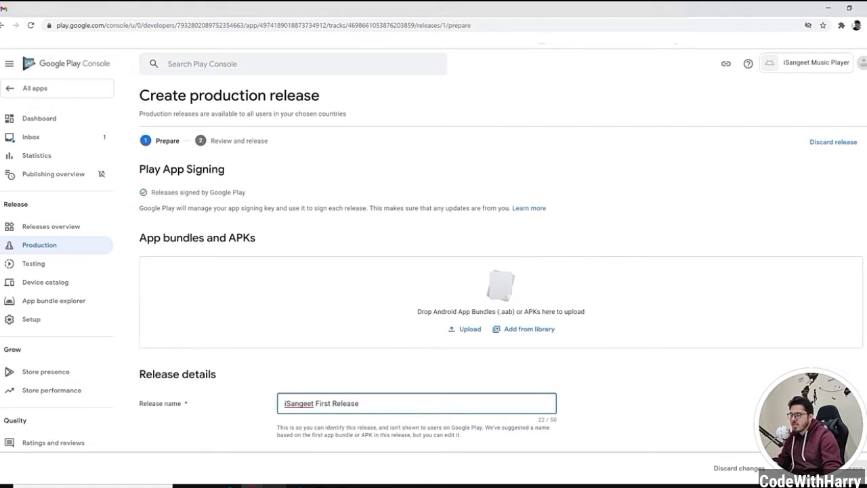
Upload the iSangeet.aab app bundle from the Complete Android Course folder to the production release.
left_click(275, 485)
left_click_drag(693, 145, 445, 405)
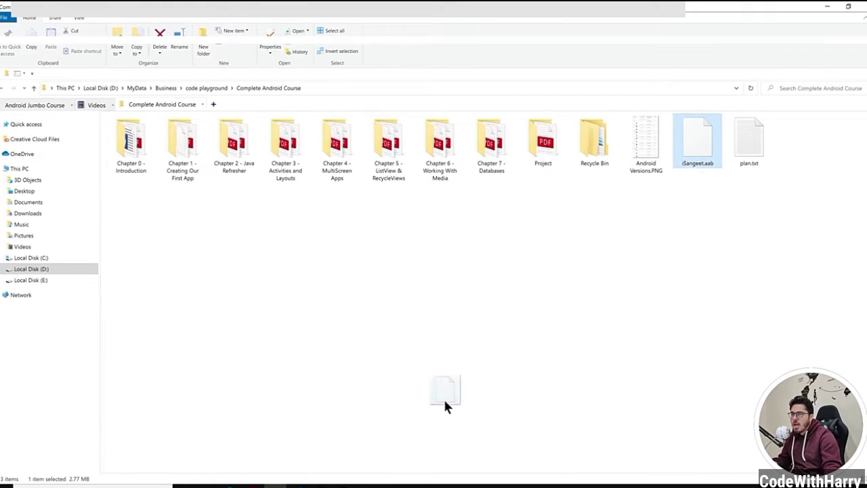
left_click_drag(324, 448, 252, 474)
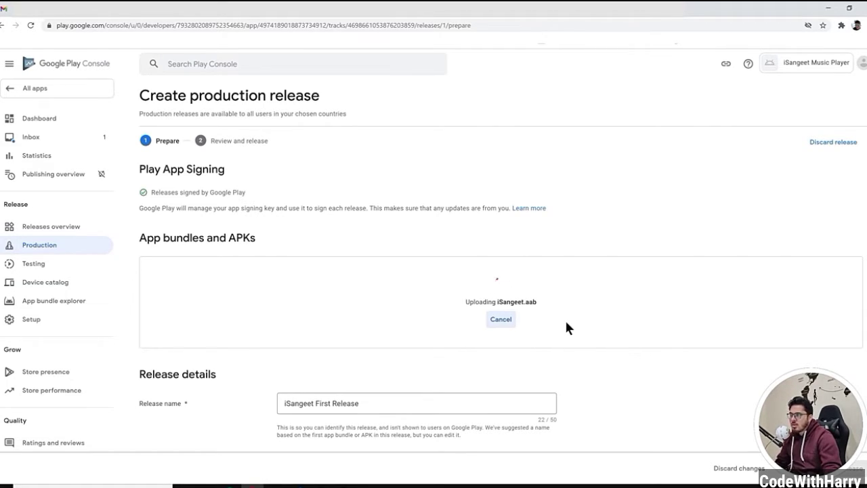
Enter "First Version of iSangeet Music Player" as the en-IN release notes and save the release.
scroll(566, 328, "down", 4)
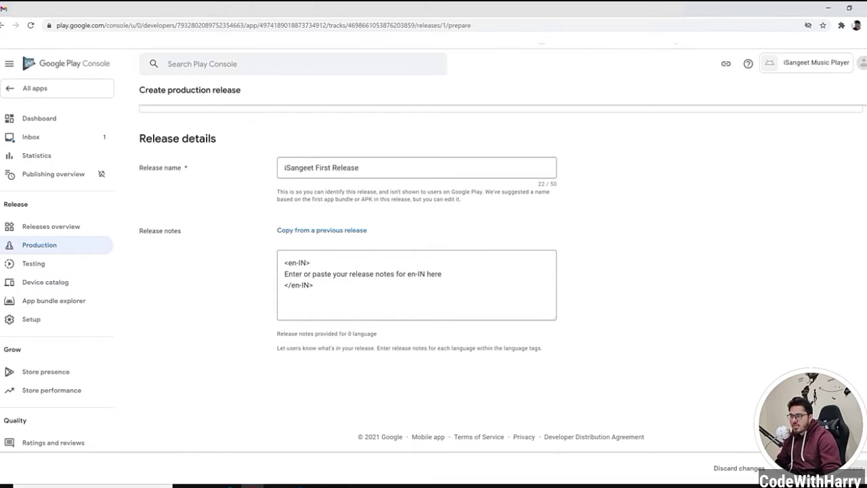
type("First Ve")
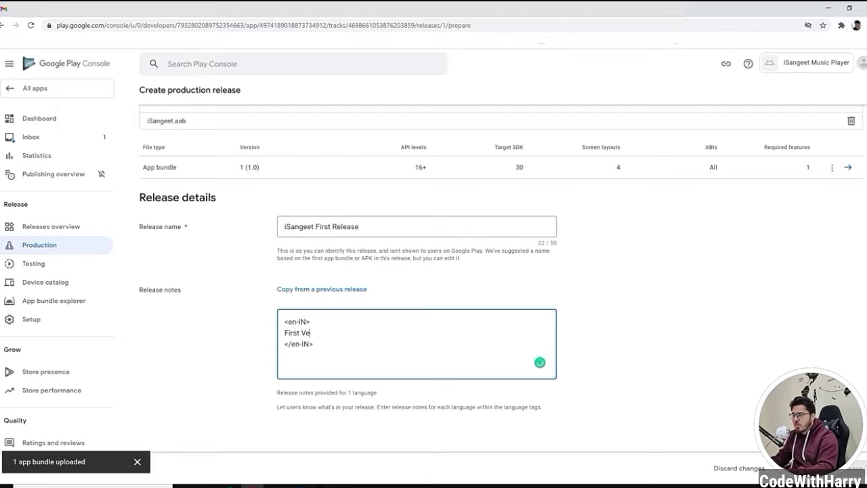
type("rsion of iS")
type("angeet MN")
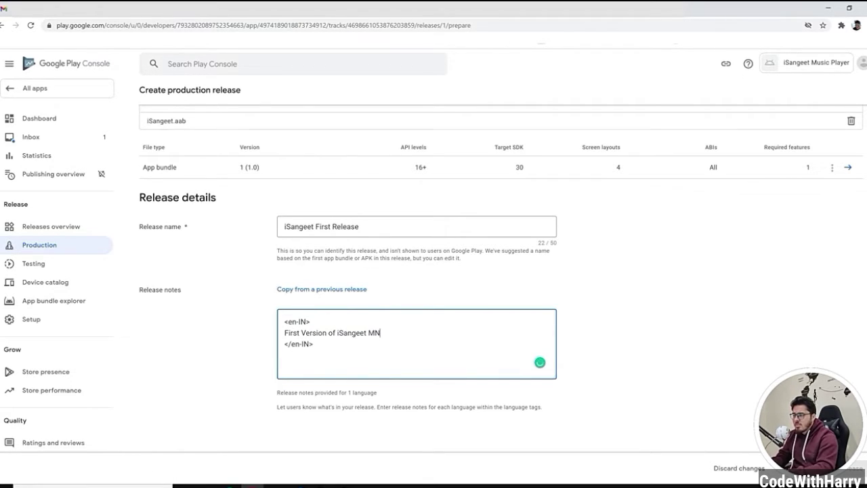
key("BackSpace")
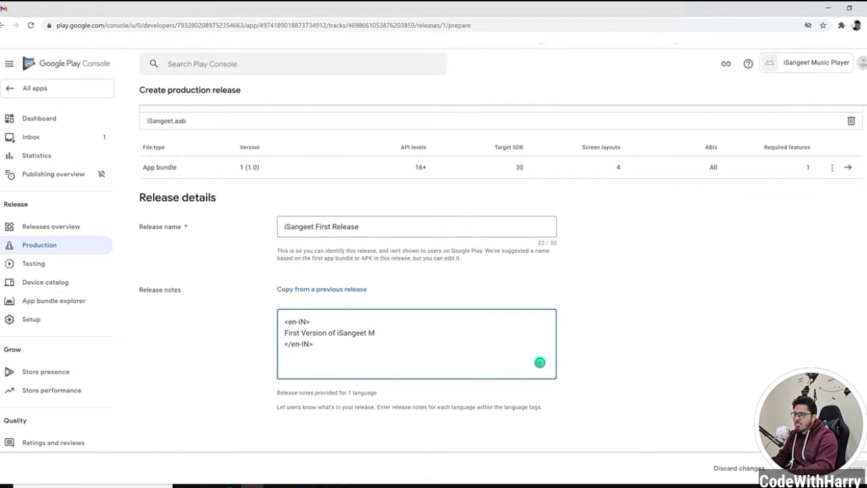
type("usic Player")
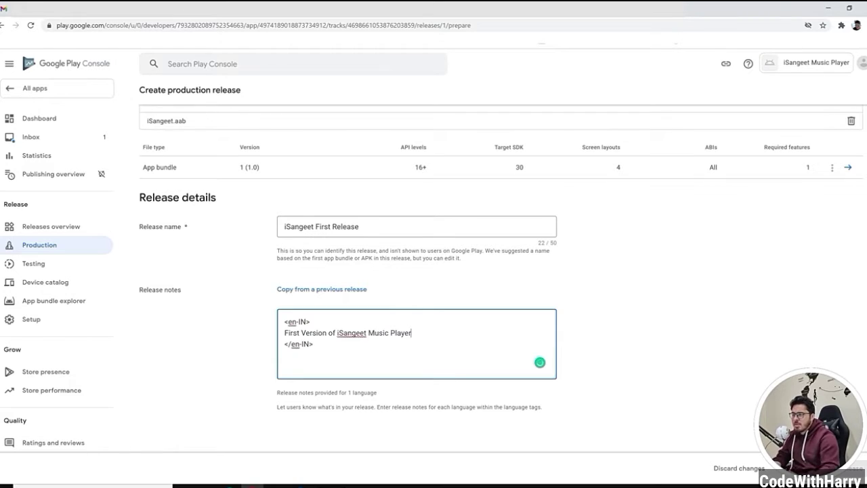
scroll(474, 325, "down", 2)
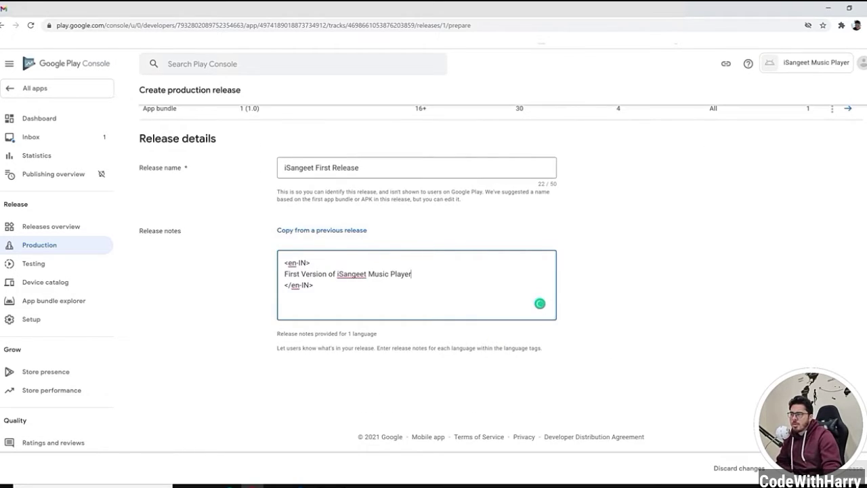
left_click(788, 468)
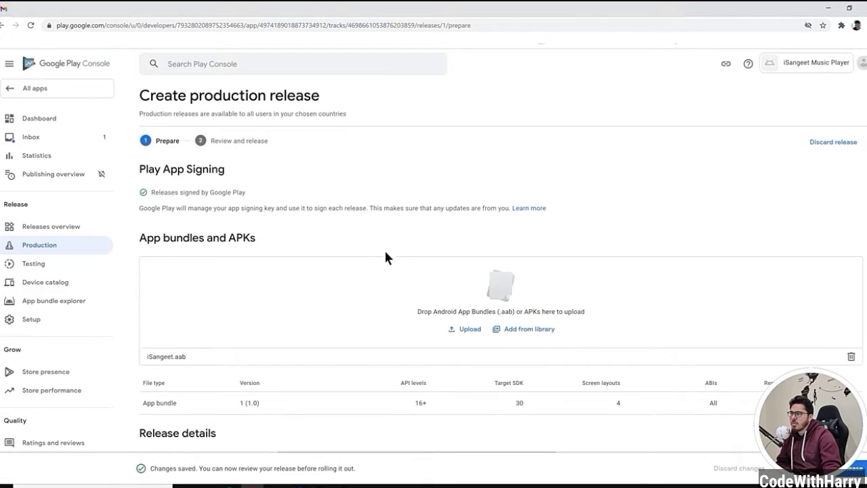
Check the saved app bundle and release details, and proceed to the release review.
scroll(328, 257, "down", 4)
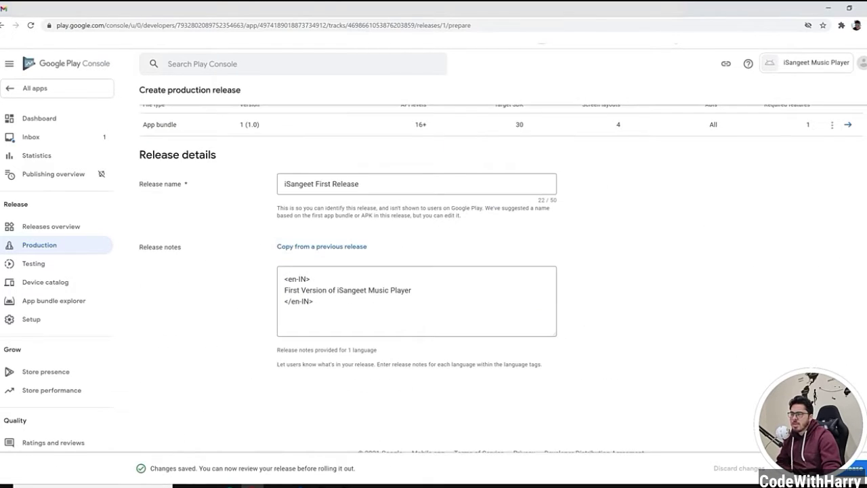
scroll(507, 350, "up", 4)
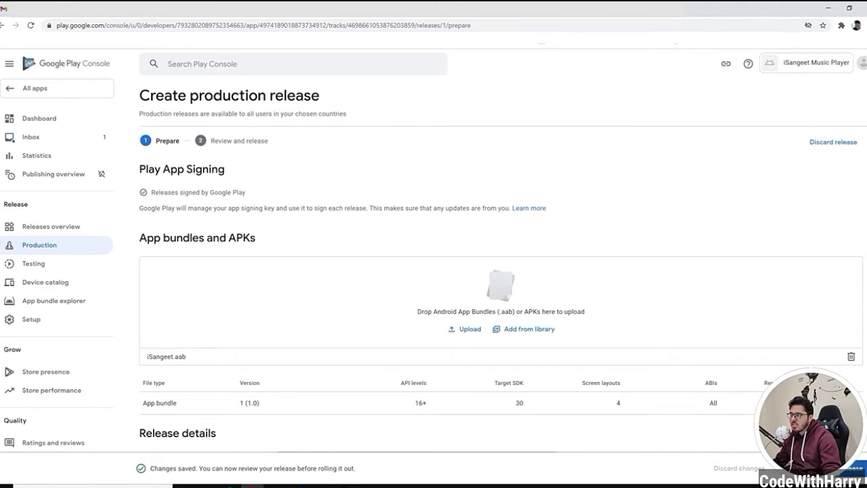
left_click(851, 468)
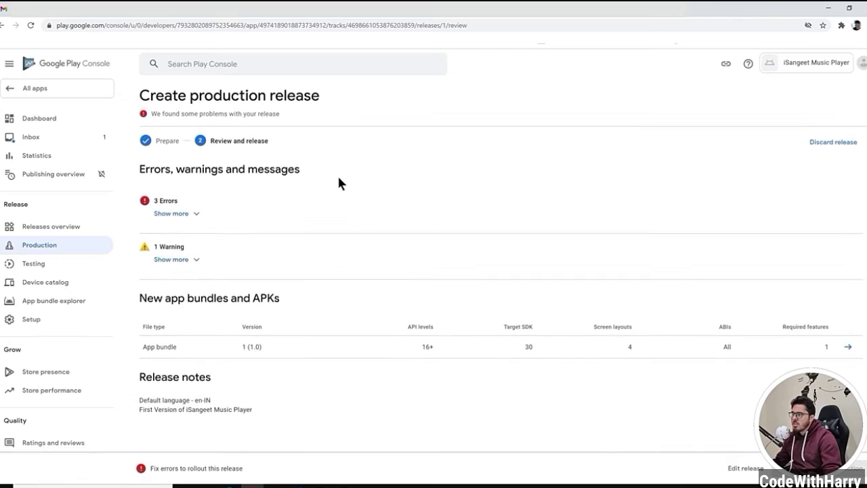
Read the production release's errors and examine the remaining app setup tasks on the Dashboard.
left_click(193, 214)
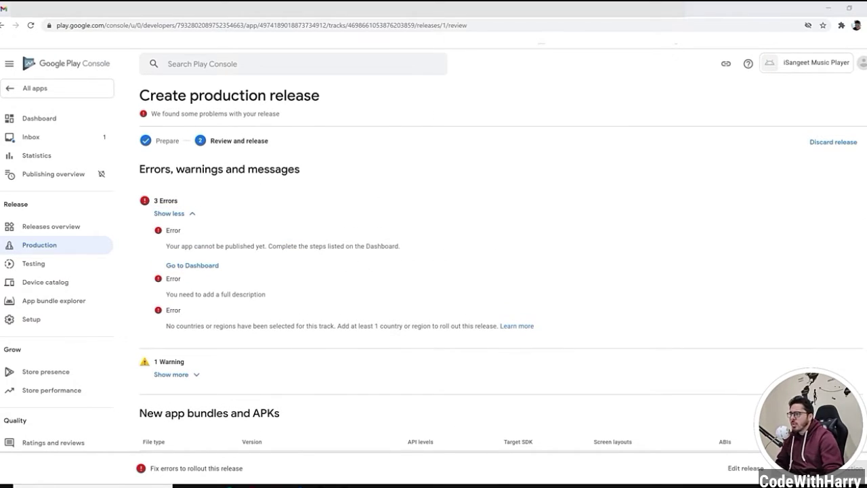
left_click(196, 265)
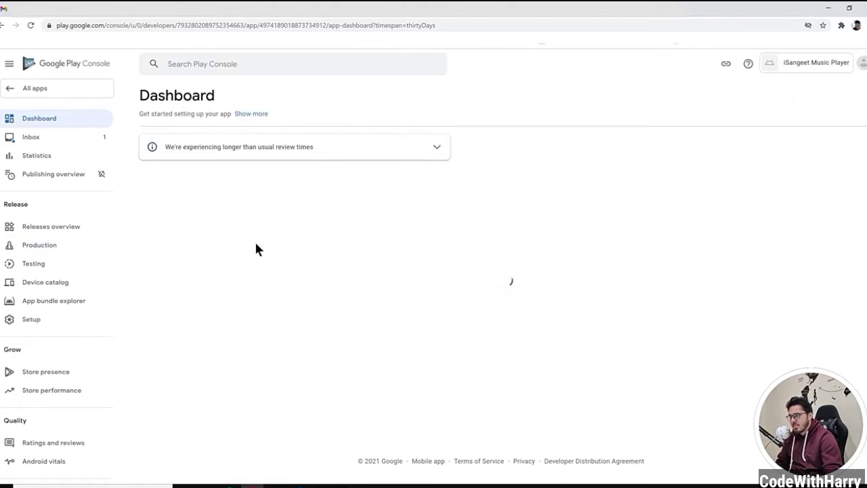
scroll(325, 265, "down", 3)
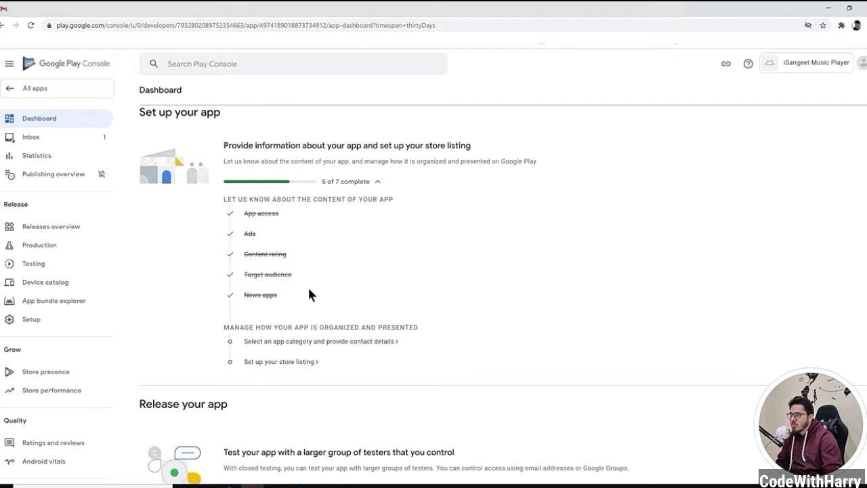
scroll(308, 290, "down", 3)
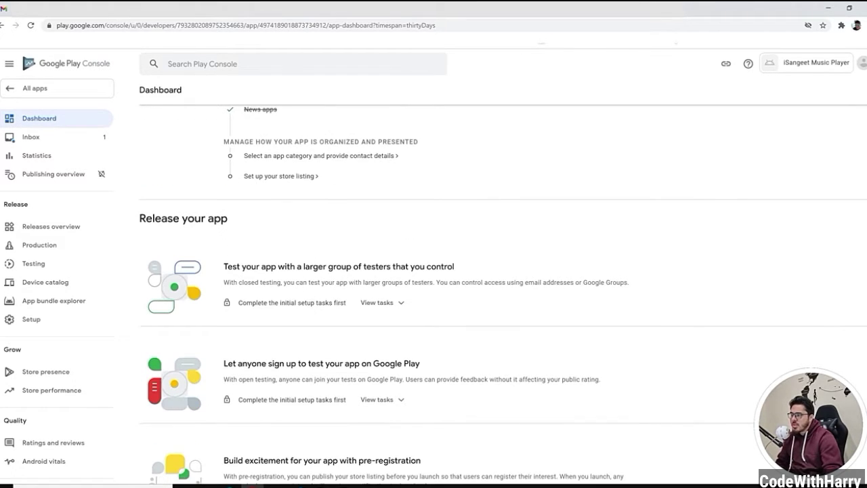
scroll(312, 290, "up", 3)
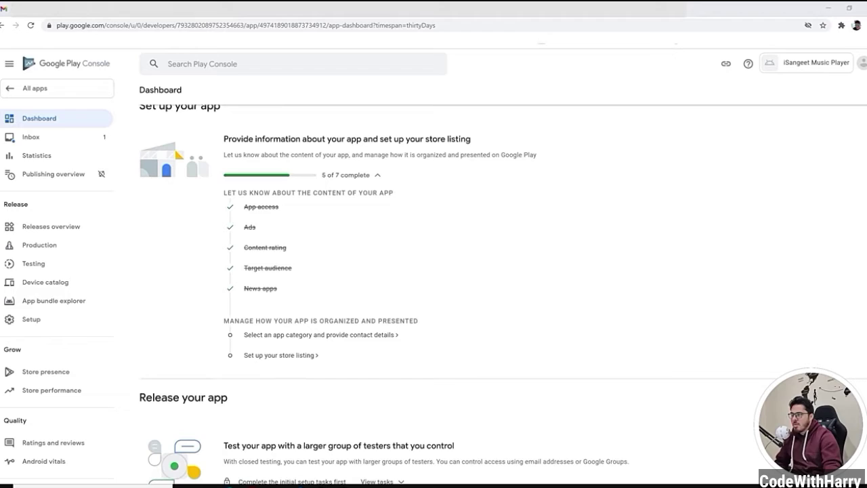
Open the app category and contact details setup task and set the app's category to Music & Audio.
left_click(270, 336)
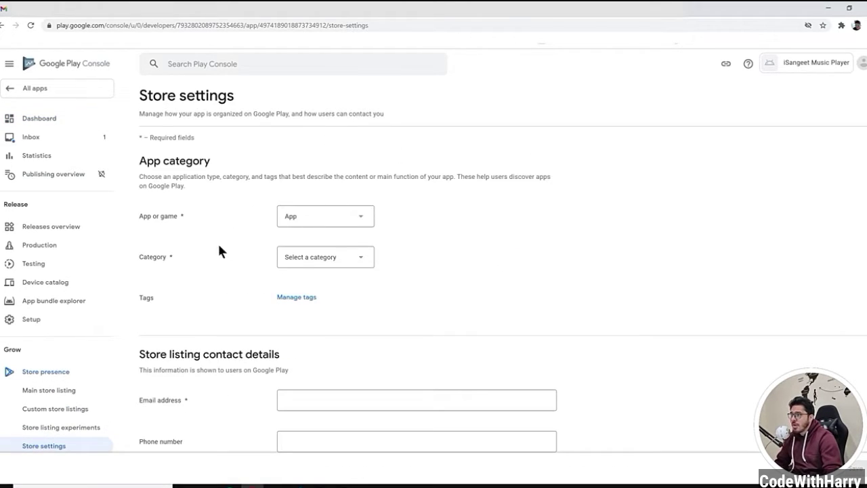
left_click(357, 256)
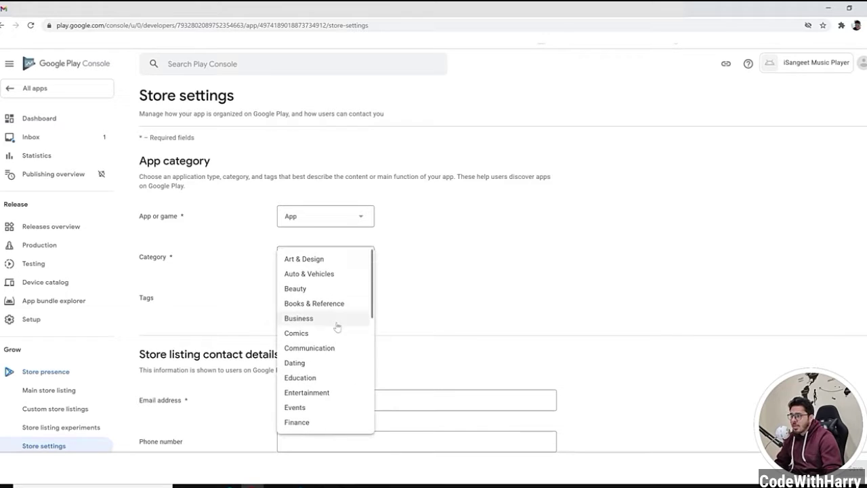
scroll(308, 393, "down", 1)
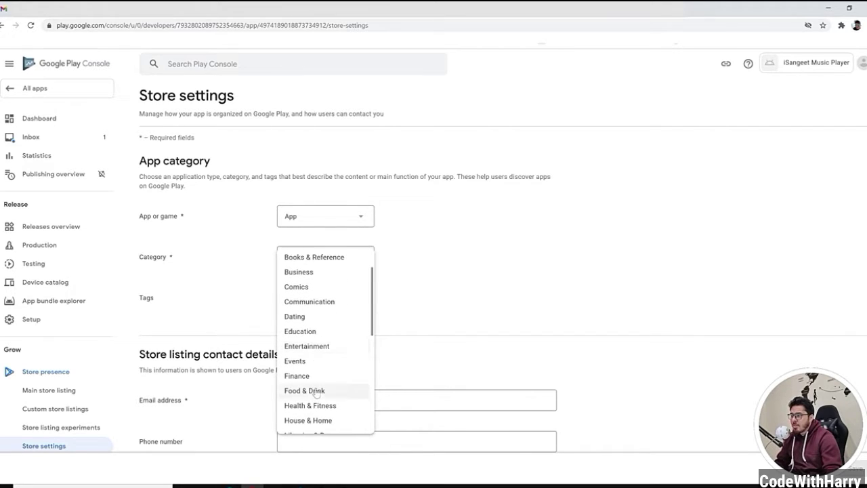
scroll(325, 372, "down", 4)
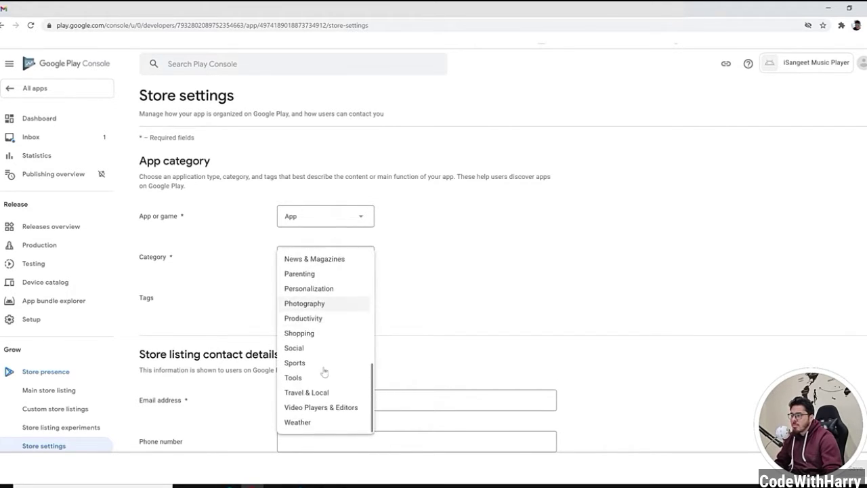
scroll(323, 369, "up", 3)
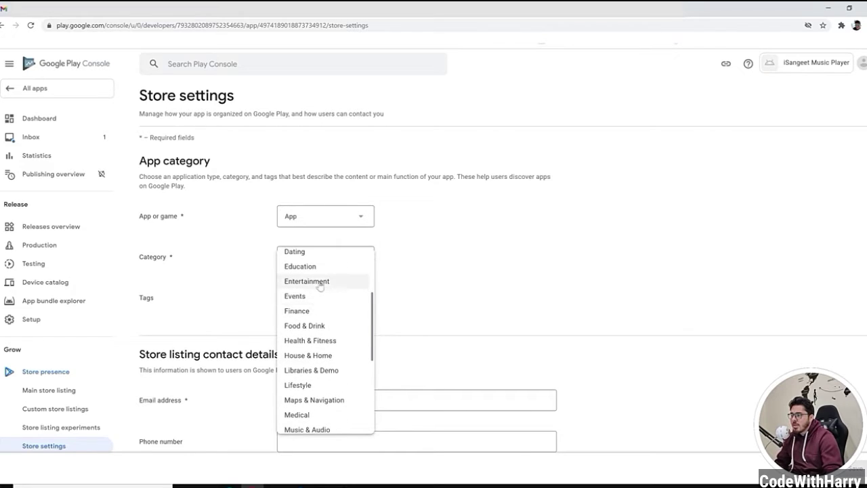
scroll(330, 400, "down", 3)
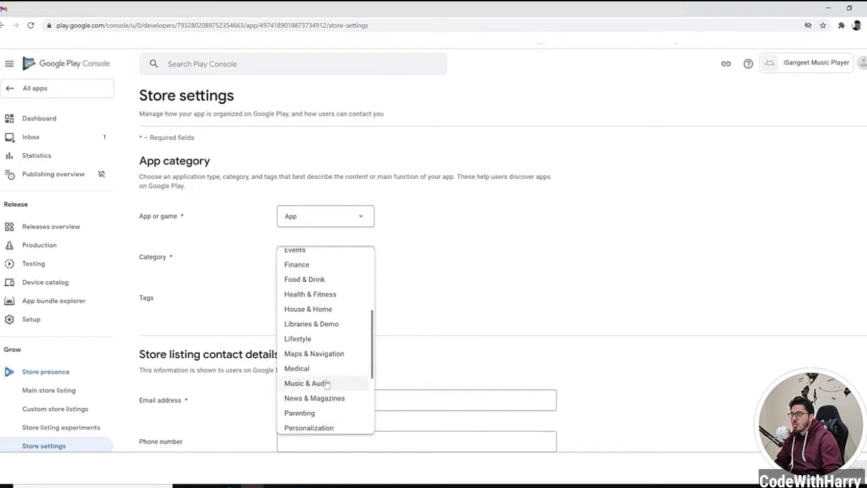
left_click(325, 383)
Fill in the store listing's contact email address, phone number and website, and save the store settings.
scroll(227, 295, "down", 4)
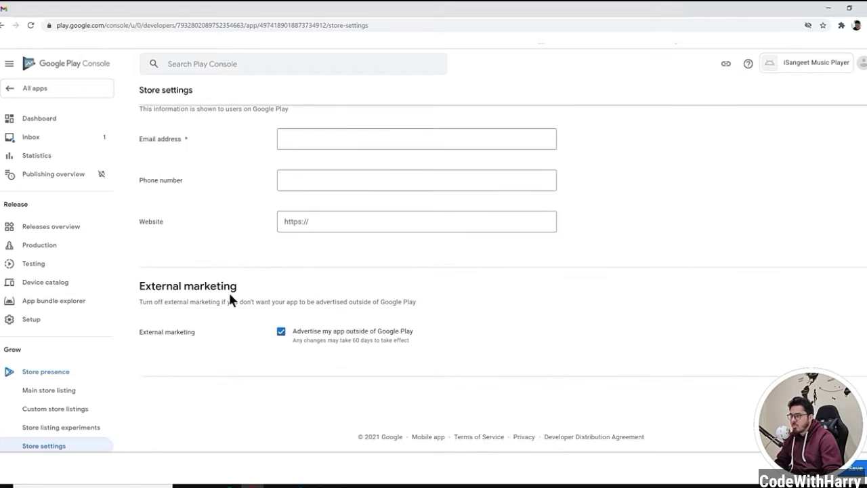
scroll(229, 291, "up", 2)
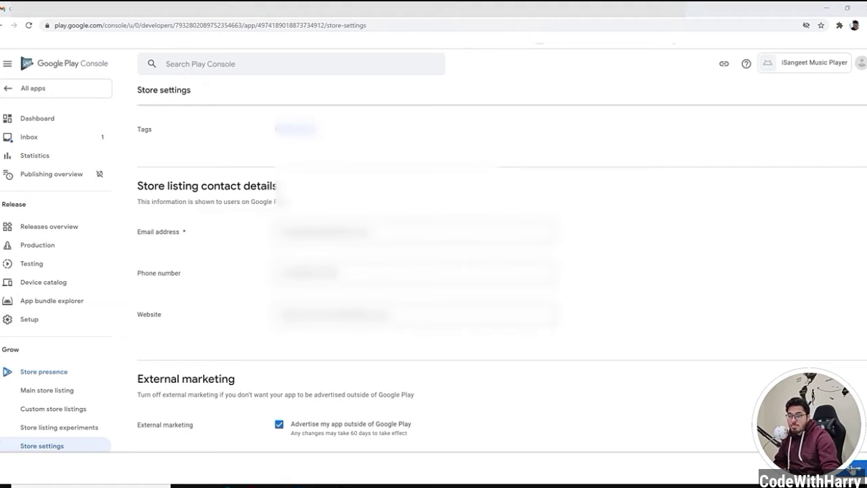
left_click(853, 468)
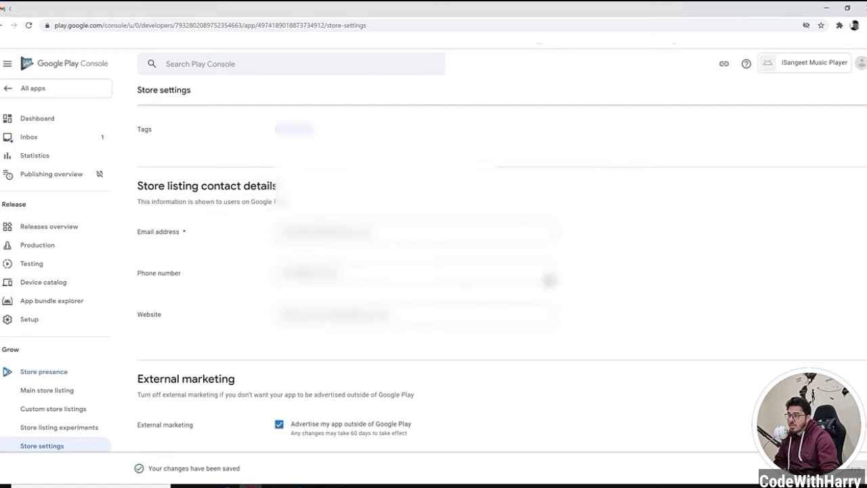
scroll(542, 274, "down", 3)
scroll(541, 272, "up", 5)
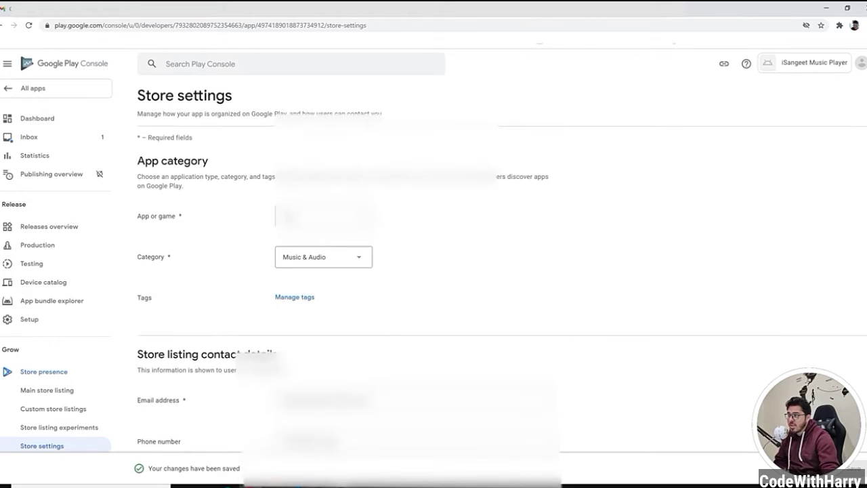
Look through the Releases overview and the Production track for the state of the draft release.
scroll(575, 315, "down", 4)
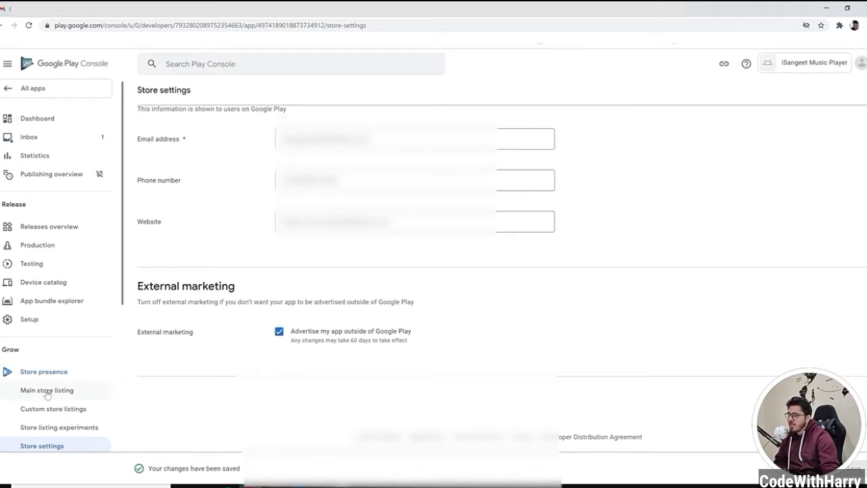
scroll(93, 387, "down", 2)
scroll(95, 389, "up", 2)
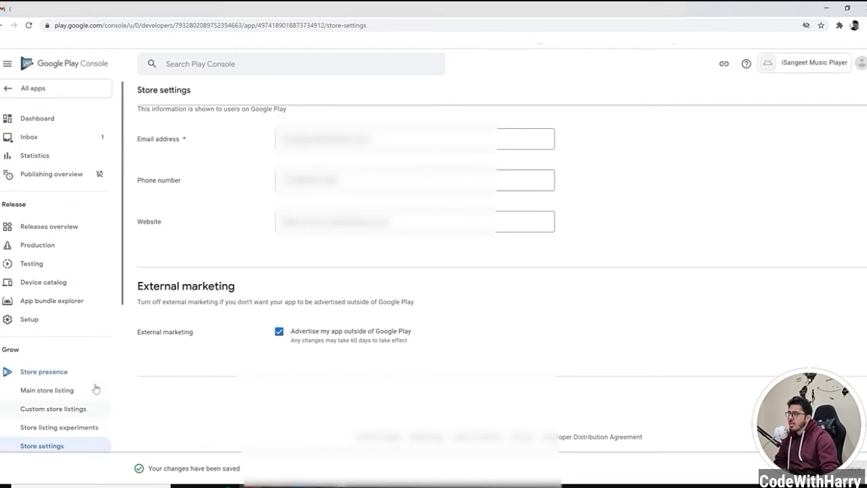
left_click(47, 226)
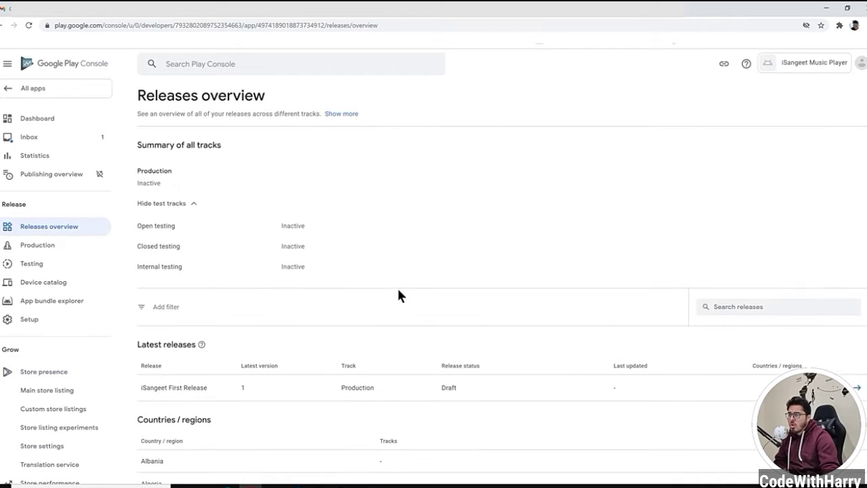
scroll(698, 382, "down", 5)
scroll(697, 382, "up", 5)
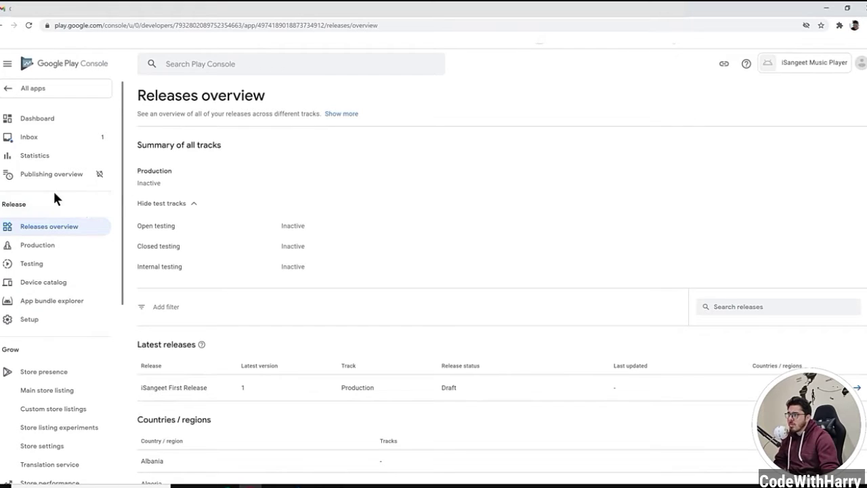
left_click(40, 246)
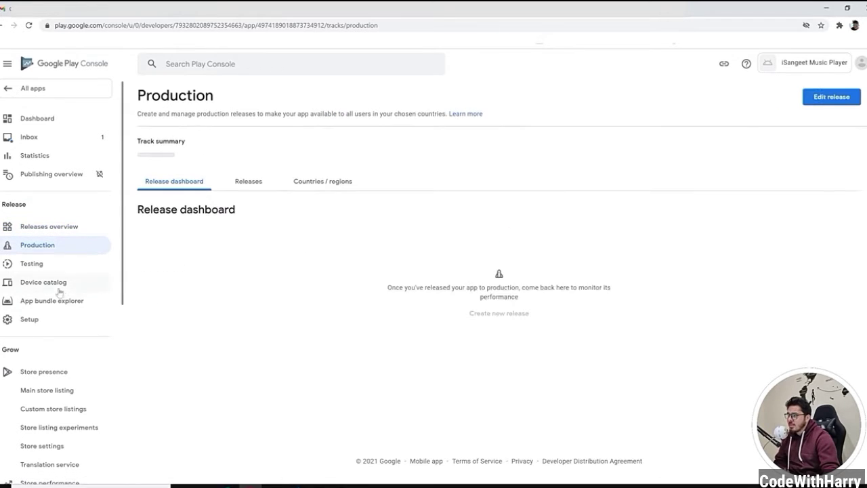
Return to the Dashboard and open the remaining store listing setup task.
left_click(27, 317)
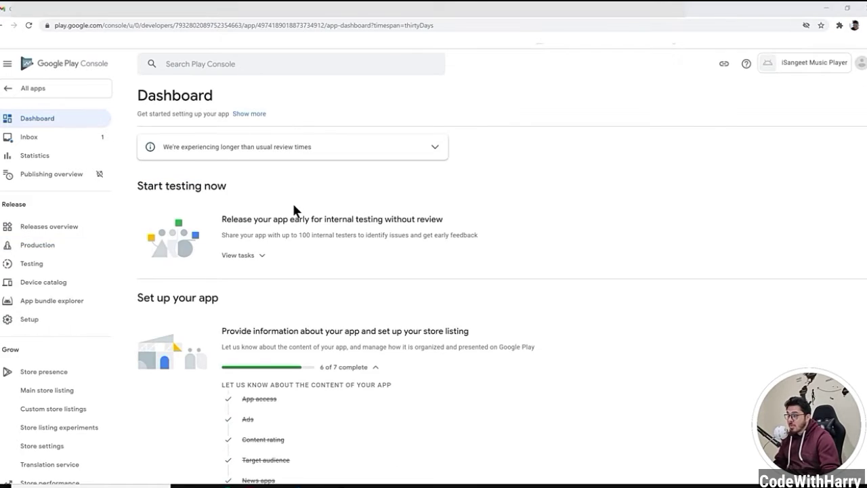
scroll(293, 211, "down", 4)
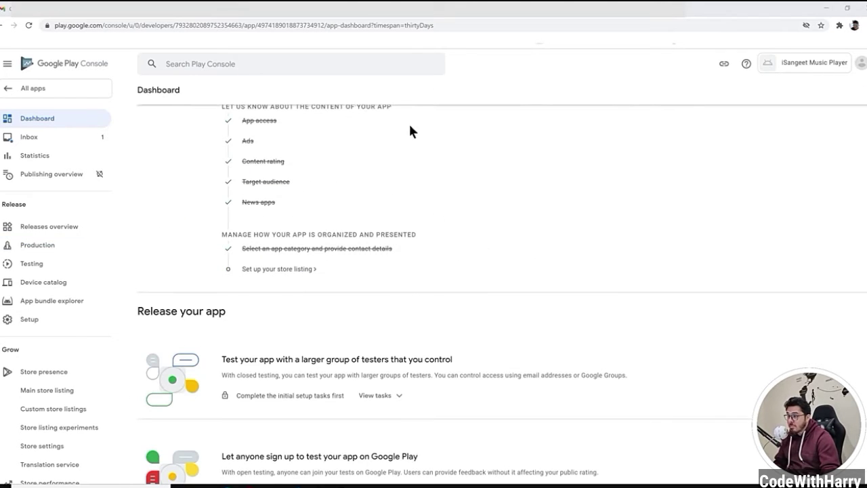
left_click(420, 272)
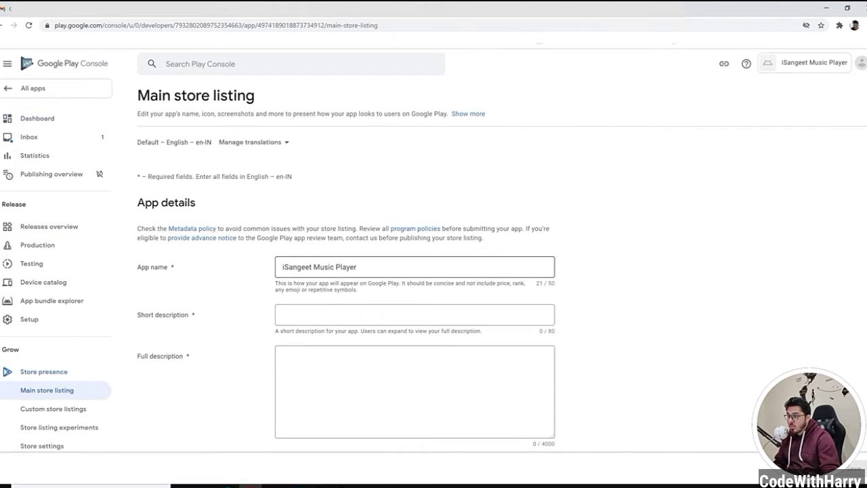
Examine the main store listing's requirements for descriptions, app icon, feature graphic, phone and tablet screenshots, and video.
scroll(400, 255, "down", 6)
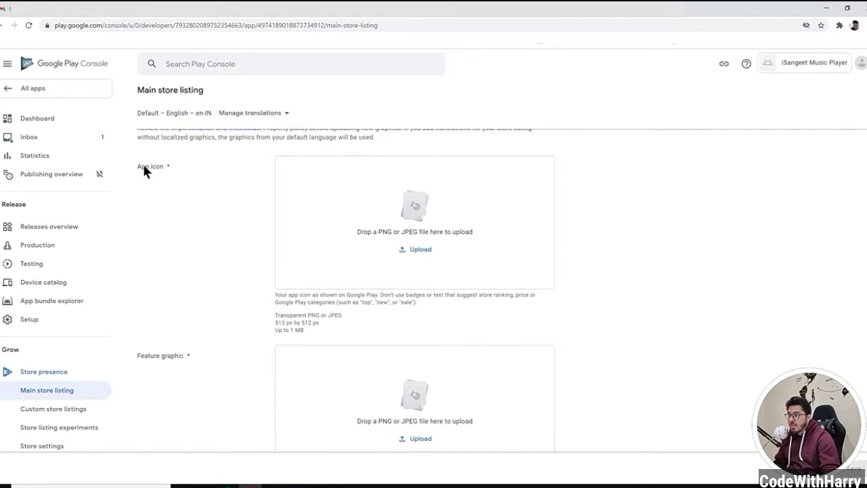
left_click_drag(147, 357, 199, 367)
scroll(194, 359, "down", 3)
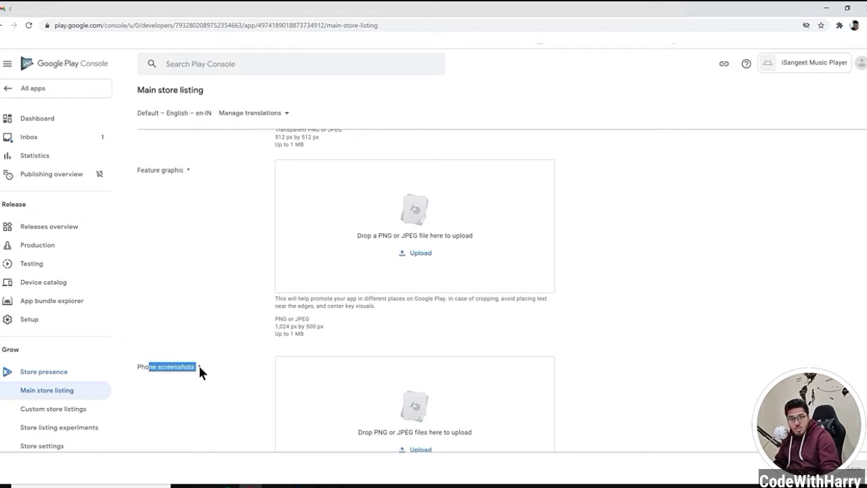
scroll(279, 400, "down", 7)
scroll(270, 339, "up", 3)
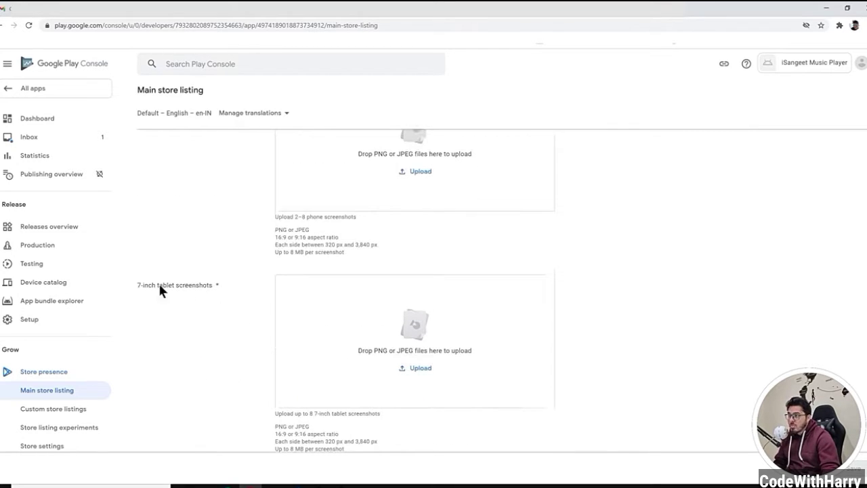
scroll(217, 291, "down", 2)
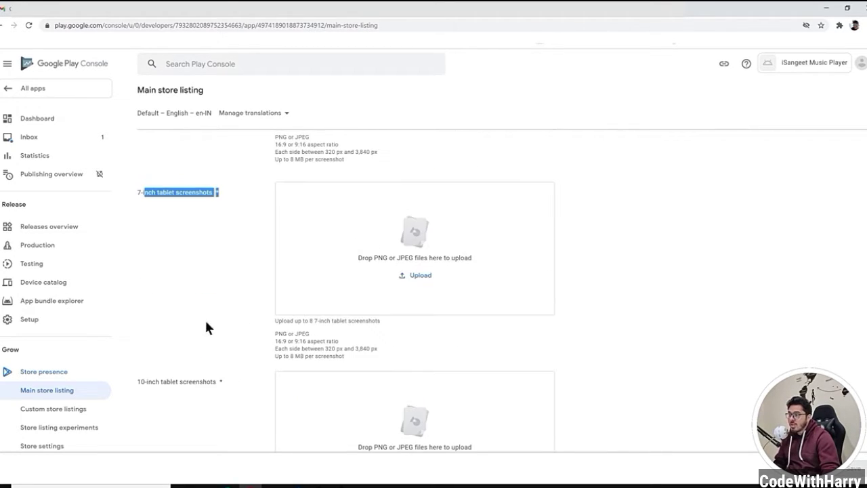
left_click(143, 385)
left_click_drag(143, 385, 195, 386)
scroll(195, 386, "down", 4)
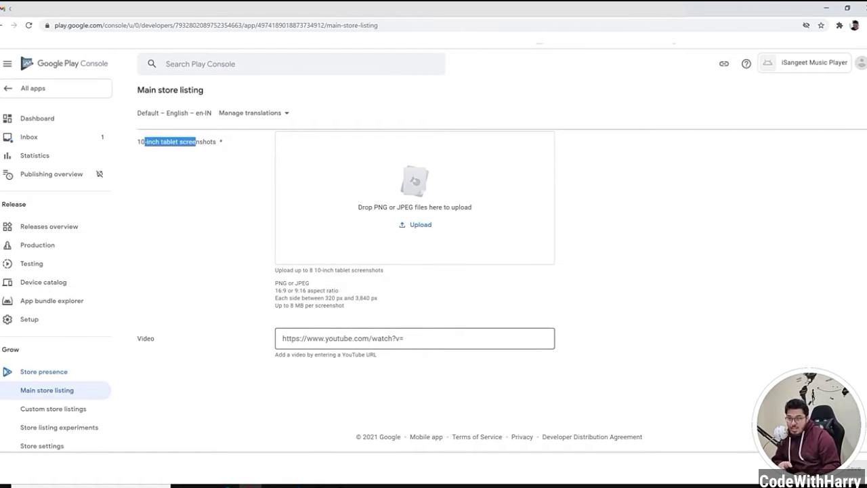
scroll(361, 350, "up", 3)
scroll(434, 244, "up", 15)
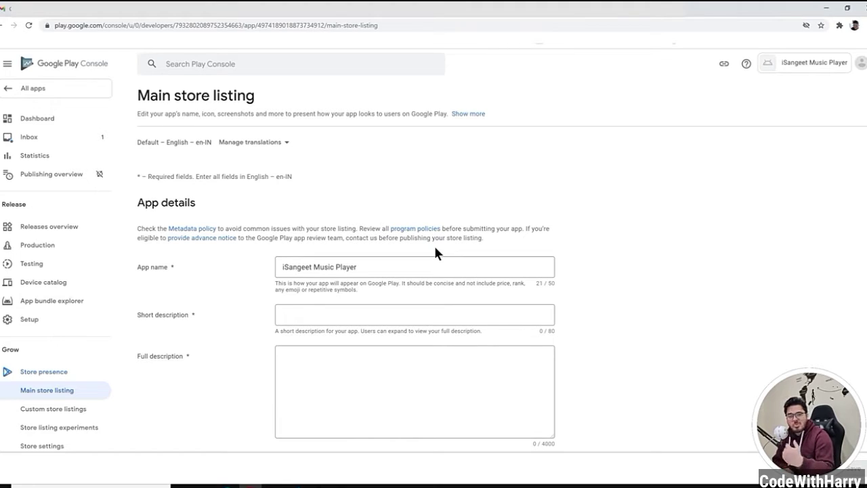
Check the prepared listing files in the Upload Info folder and return to the main store listing's app details.
key("alt+Tab")
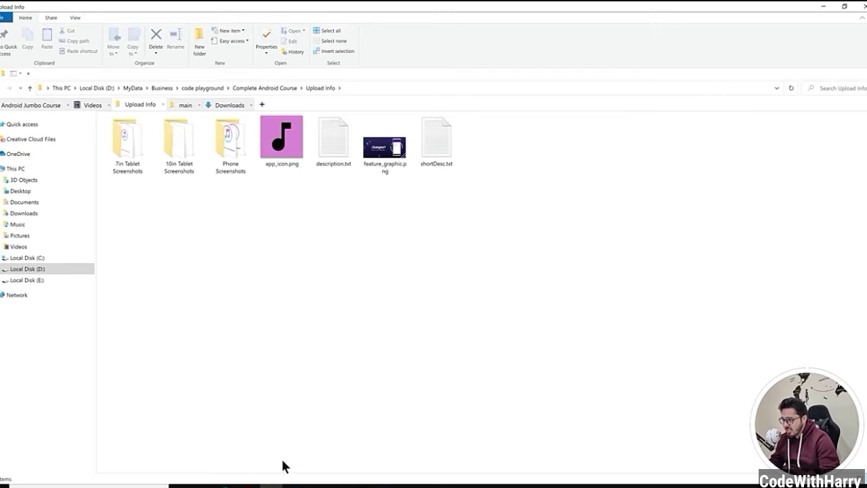
left_click(274, 485)
scroll(312, 194, "up", 5)
scroll(313, 203, "up", 4)
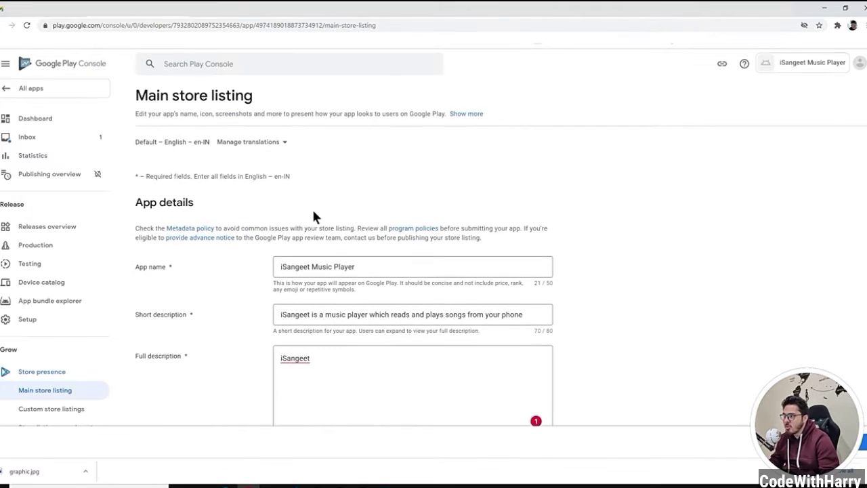
scroll(225, 274, "down", 2)
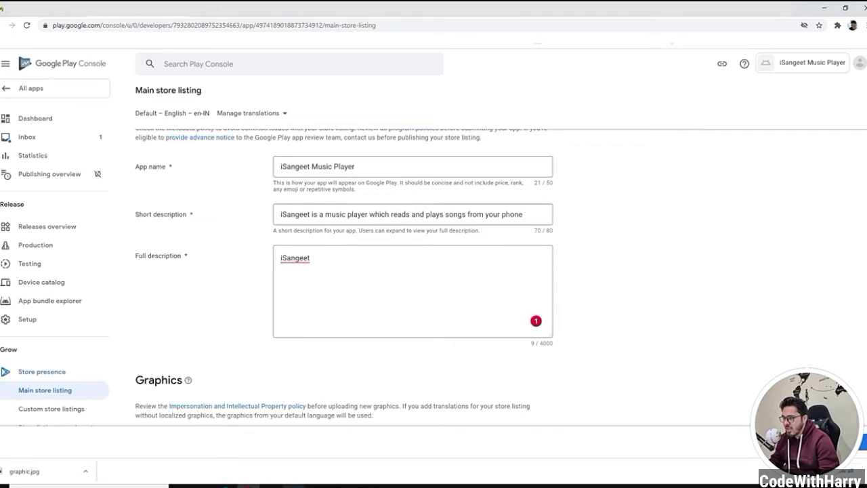
Copy the whole text of description.txt from Visual Studio Code and replace the listing's full description with it.
left_click(293, 484)
left_click(345, 224)
left_click(391, 44)
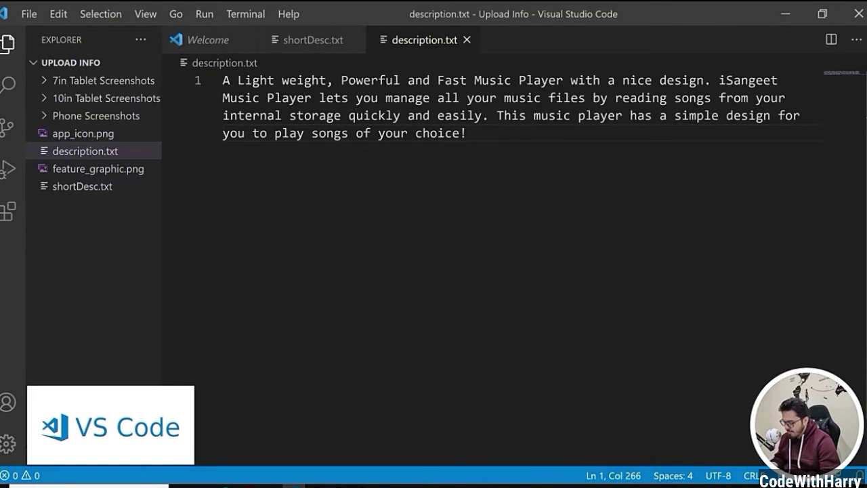
key("ctrl+a")
key("ctrl+c")
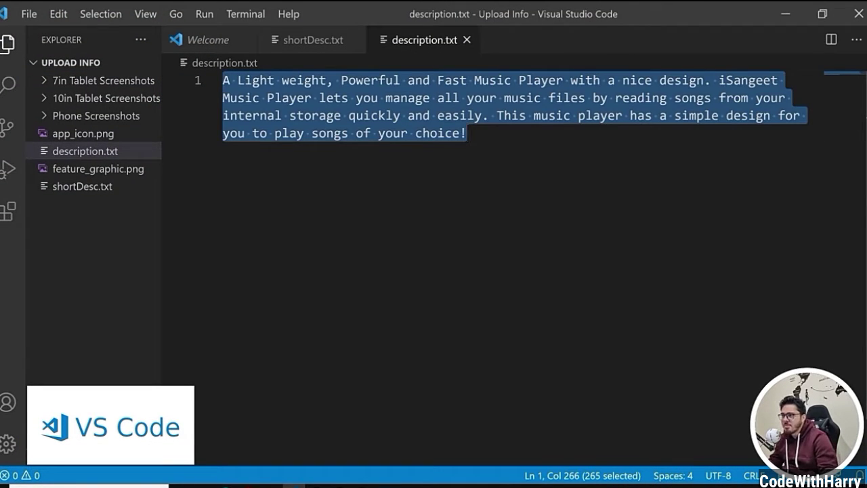
left_click(272, 484)
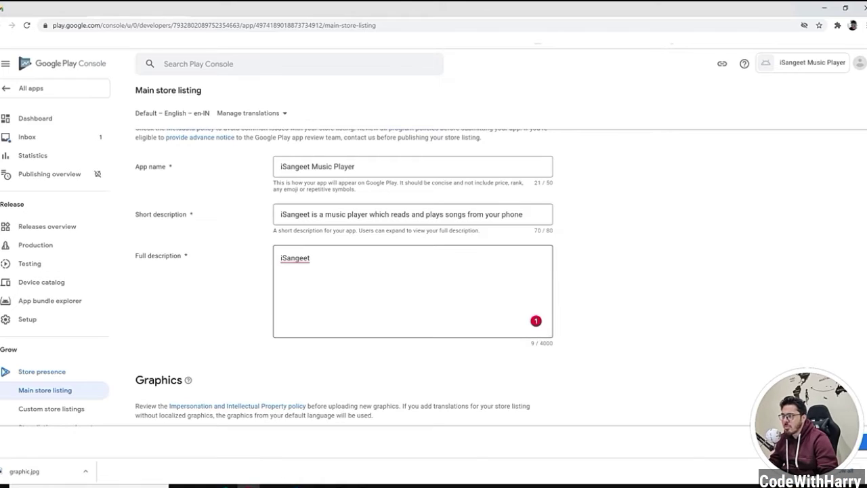
key("ctrl+a")
key("ctrl+v")
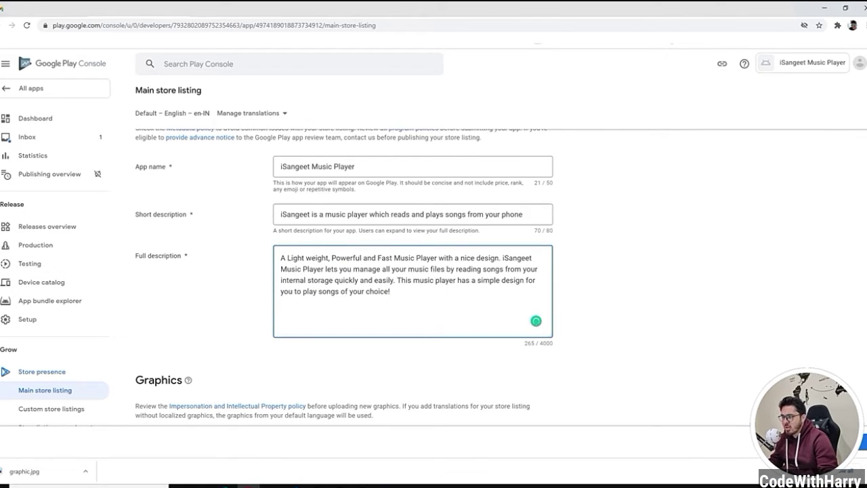
Read through the full description and app details, and check the app icon's upload requirements.
left_click_drag(281, 258, 422, 257)
left_click(463, 258)
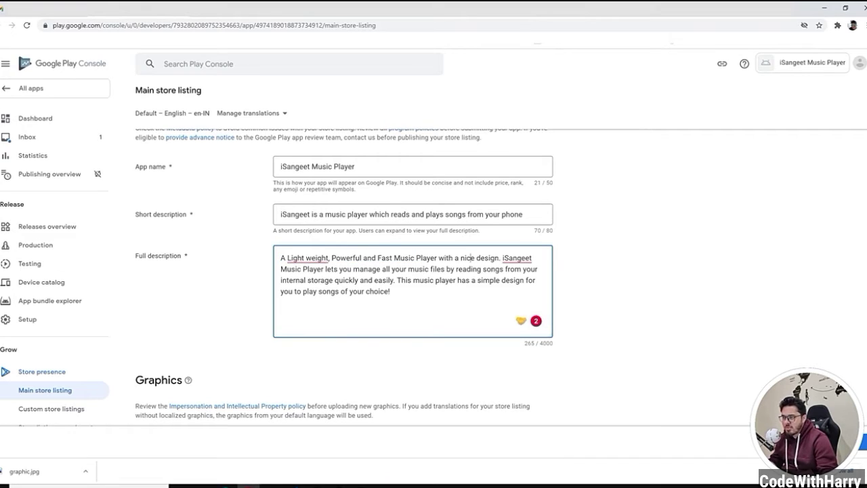
mouse_move(517, 258)
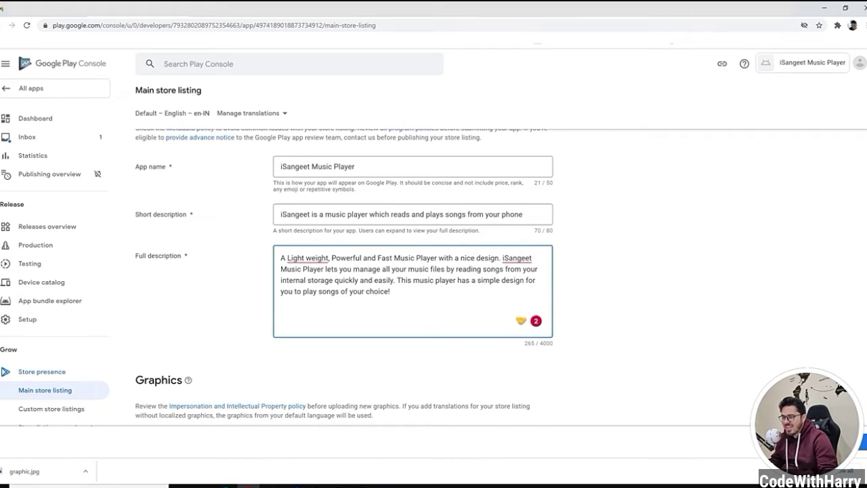
scroll(634, 318, "up", 1)
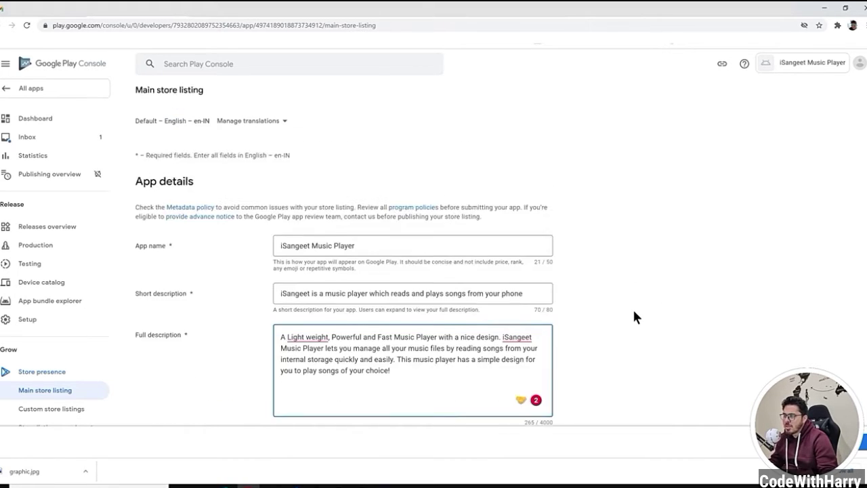
scroll(634, 317, "down", 4)
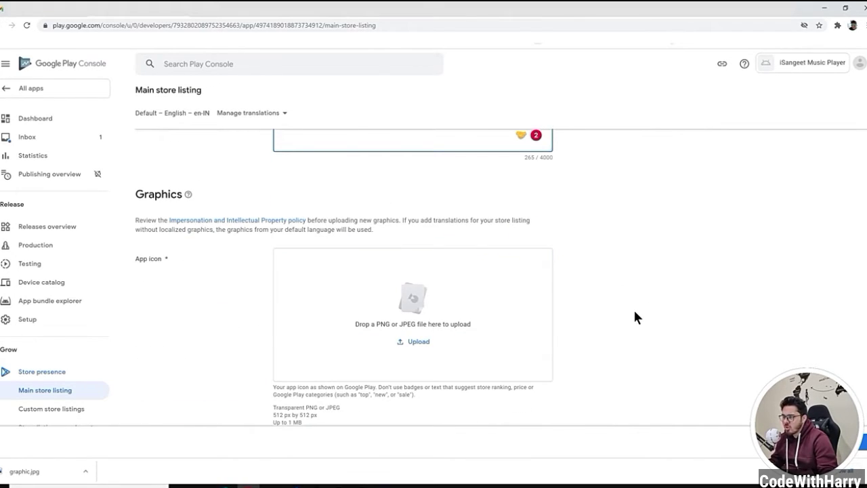
Upload app_icon.png as the app icon and feature_graphic.png as the feature graphic from the Upload Info folder.
scroll(635, 316, "down", 1)
left_click(260, 482)
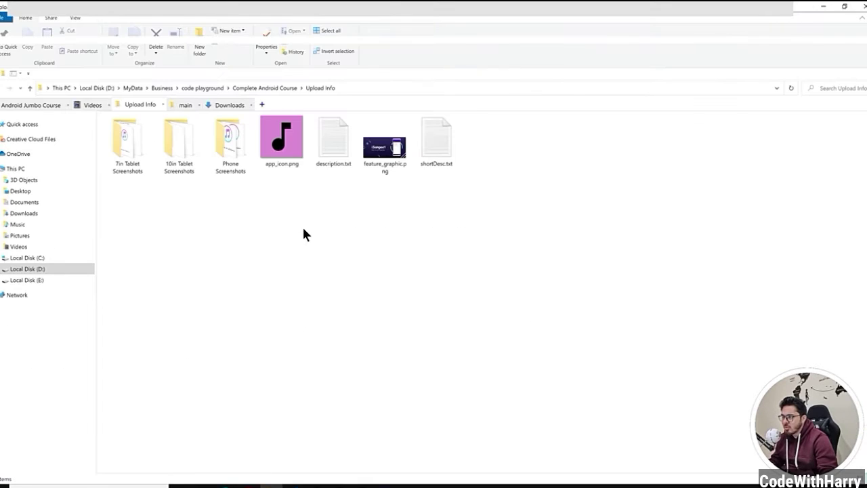
left_click_drag(283, 139, 416, 216)
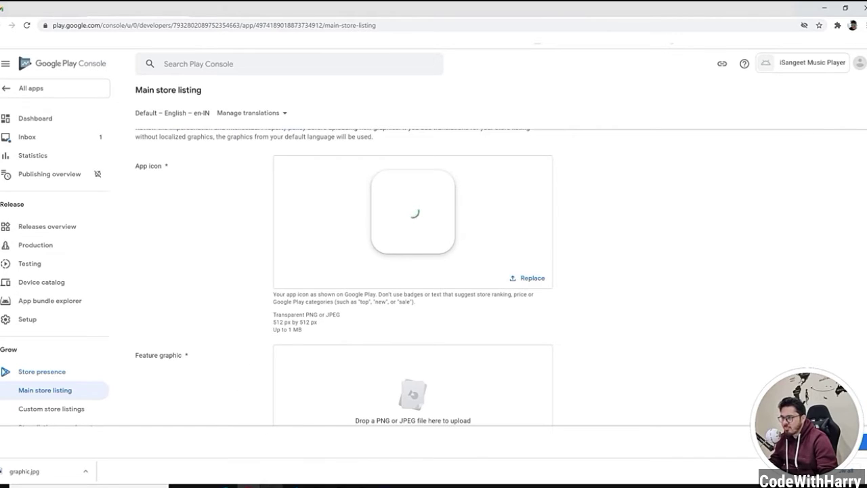
left_click(260, 483)
left_click_drag(385, 148, 383, 390)
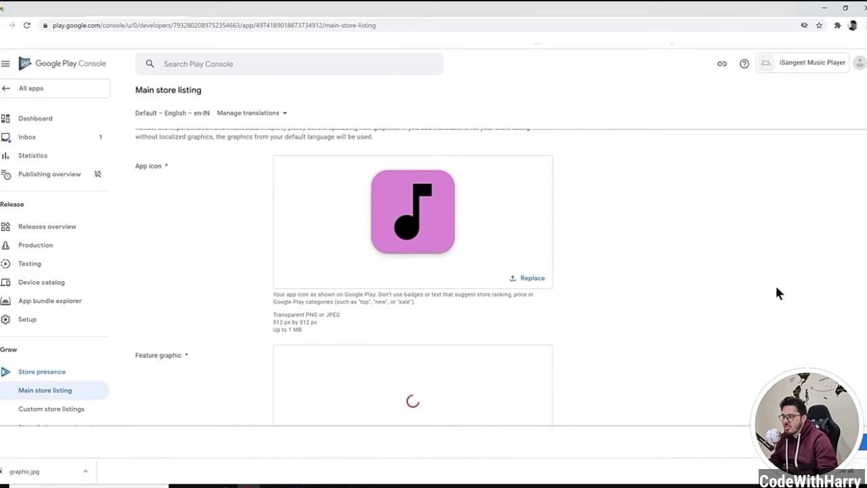
scroll(752, 303, "down", 3)
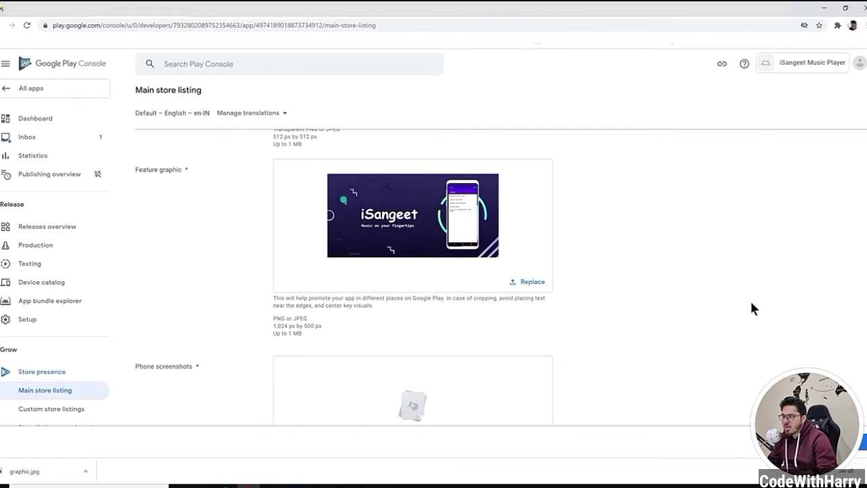
scroll(752, 309, "down", 2)
scroll(752, 308, "up", 2)
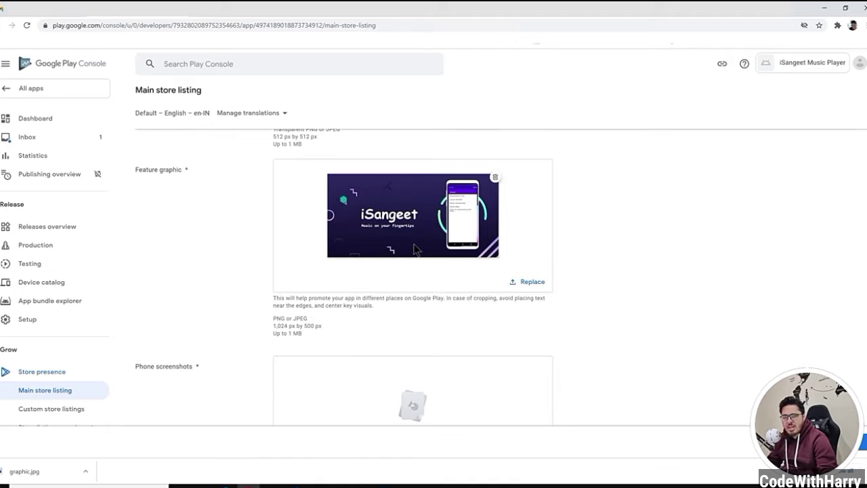
Upload all four images from the Phone Screenshots folder as the listing's phone screenshots.
scroll(436, 328, "down", 2)
left_click(274, 481)
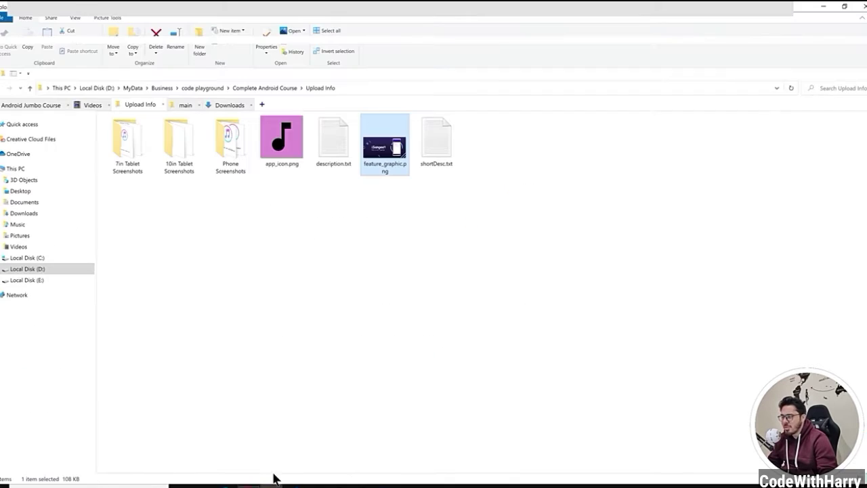
double_click(240, 175)
left_click_drag(127, 192, 351, 144)
left_click_drag(280, 452, 336, 332)
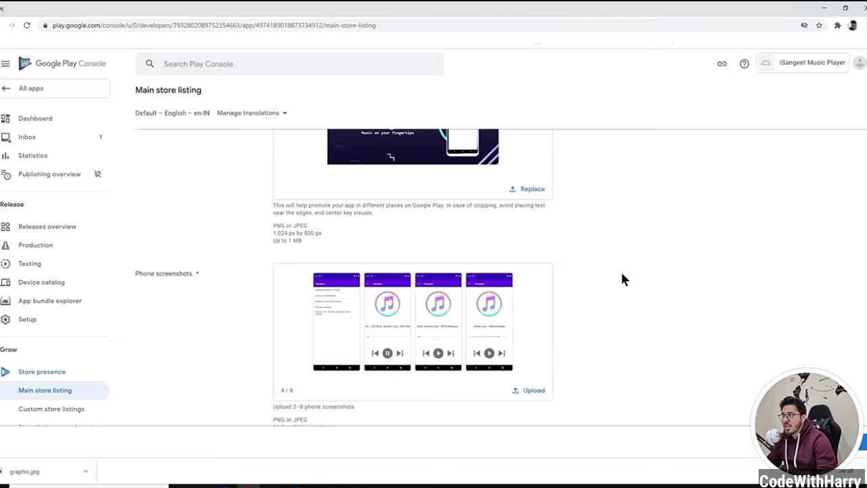
Upload both images from the 7in Tablet Screenshots folder as the listing's 7-inch tablet screenshots.
scroll(610, 342, "down", 2)
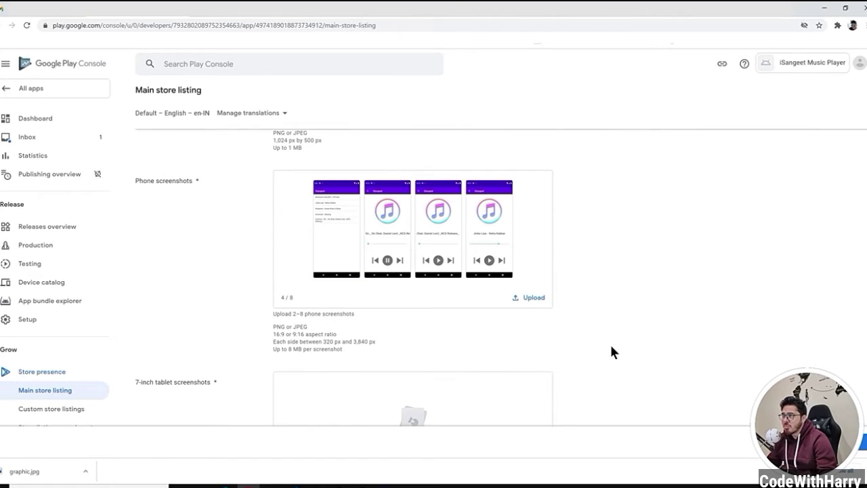
scroll(597, 266, "down", 2)
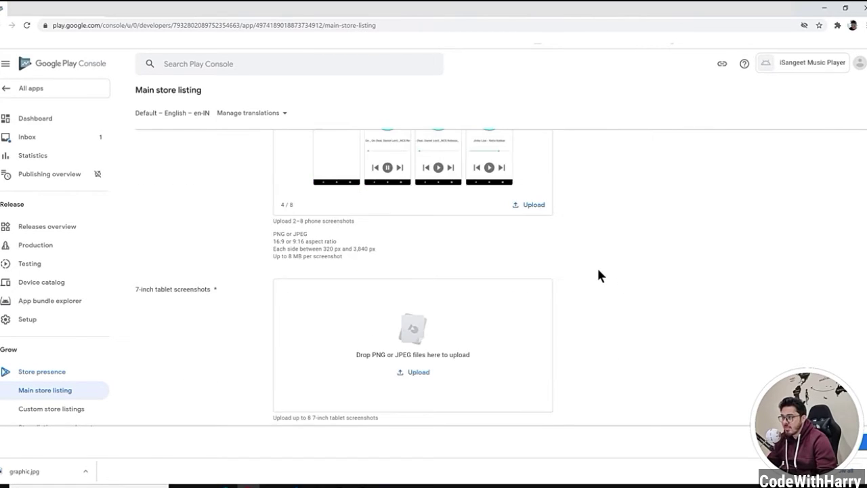
scroll(594, 269, "down", 2)
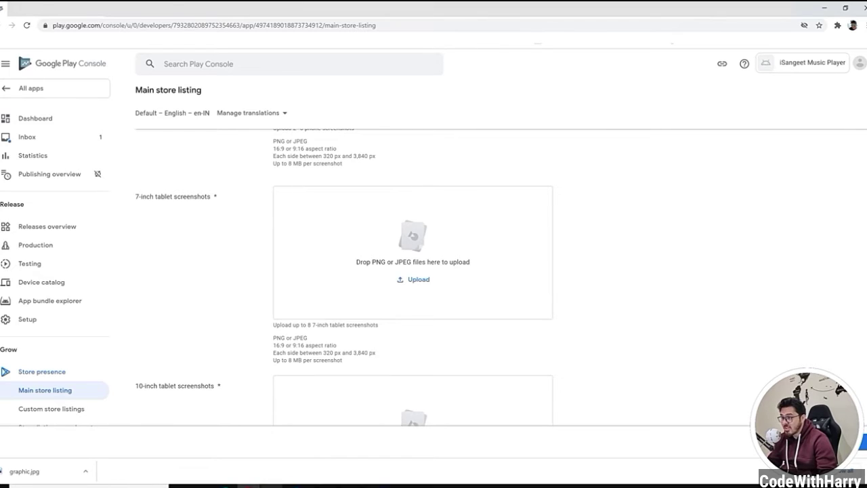
left_click(270, 485)
left_click(400, 252)
key("BackSpace")
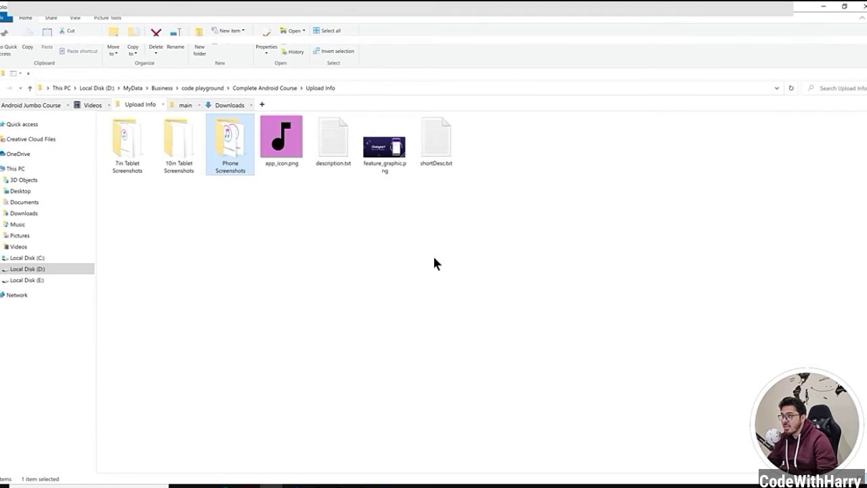
double_click(116, 143)
left_click_drag(132, 201, 181, 170)
left_click_drag(133, 160, 396, 259)
Upload all three images from the 10in Tablet Screenshots folder as the listing's 10-inch tablet screenshots.
scroll(396, 271, "down", 2)
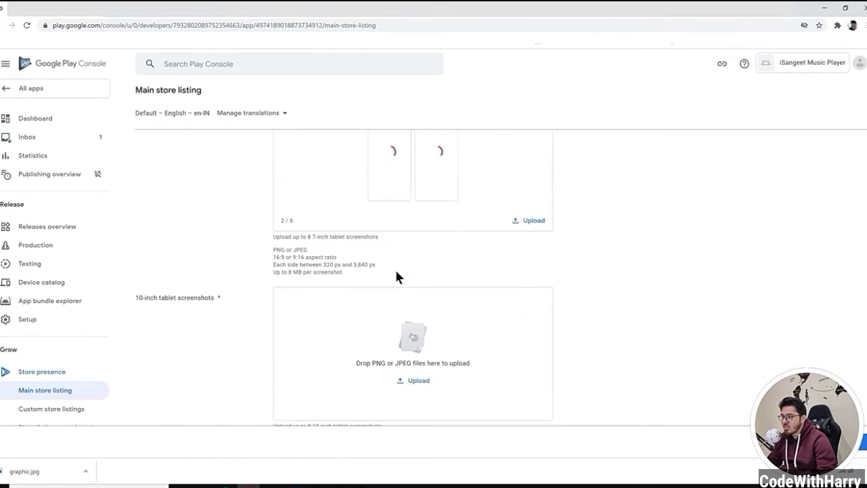
left_click(271, 485)
double_click(390, 355)
double_click(180, 141)
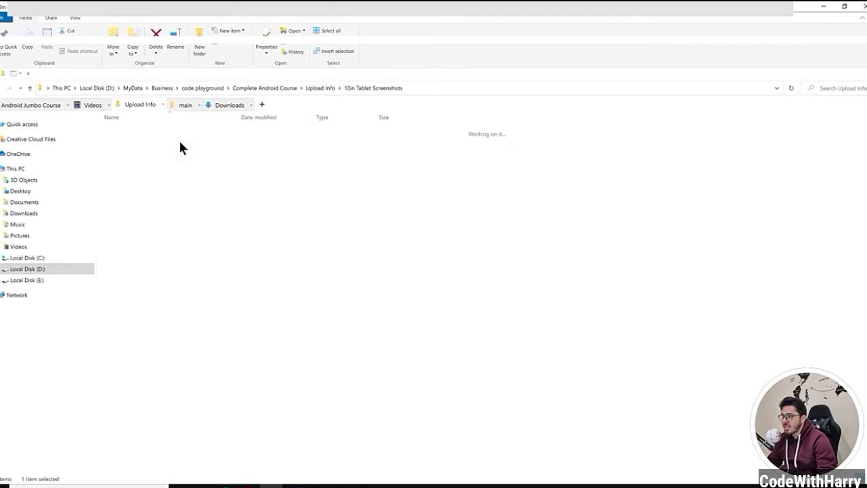
left_click_drag(125, 197, 215, 161)
left_click_drag(152, 152, 349, 373)
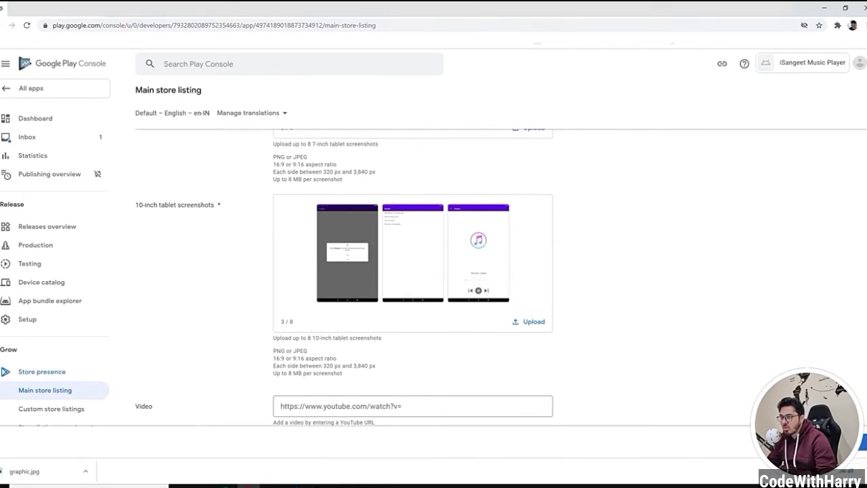
Save the main store listing and check its app details, graphics and video section.
scroll(737, 301, "up", 15)
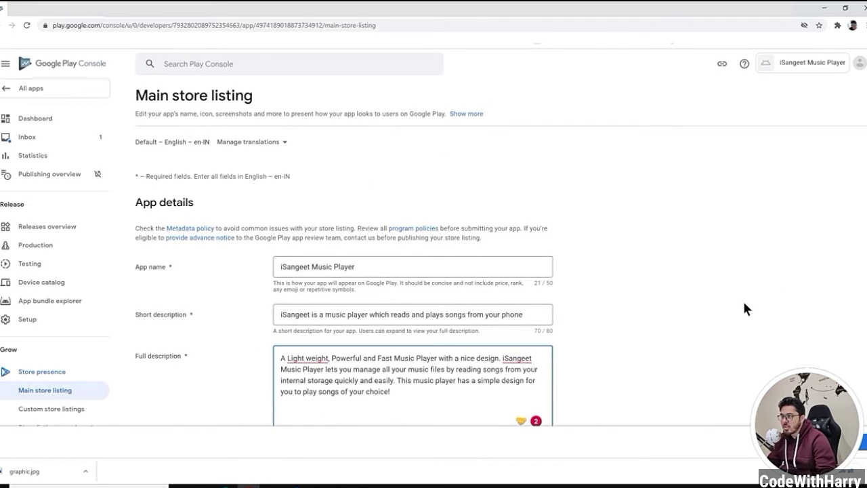
scroll(744, 308, "down", 15)
left_click(859, 442)
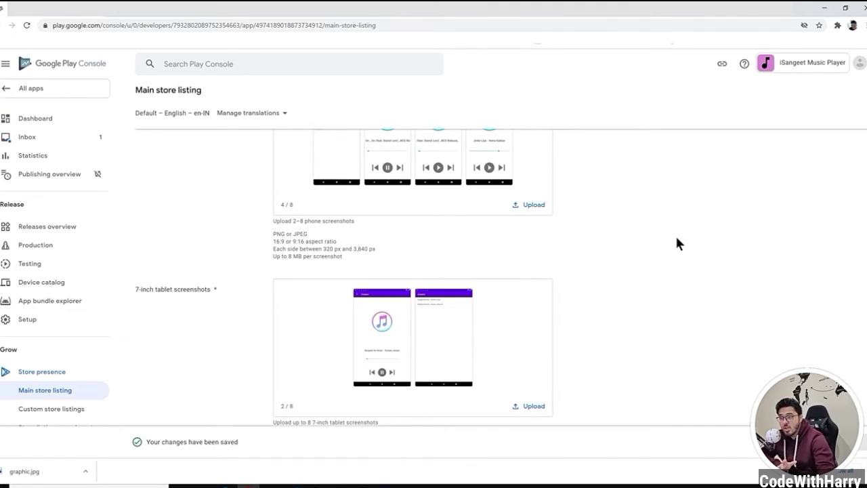
scroll(681, 239, "up", 8)
scroll(684, 234, "up", 5)
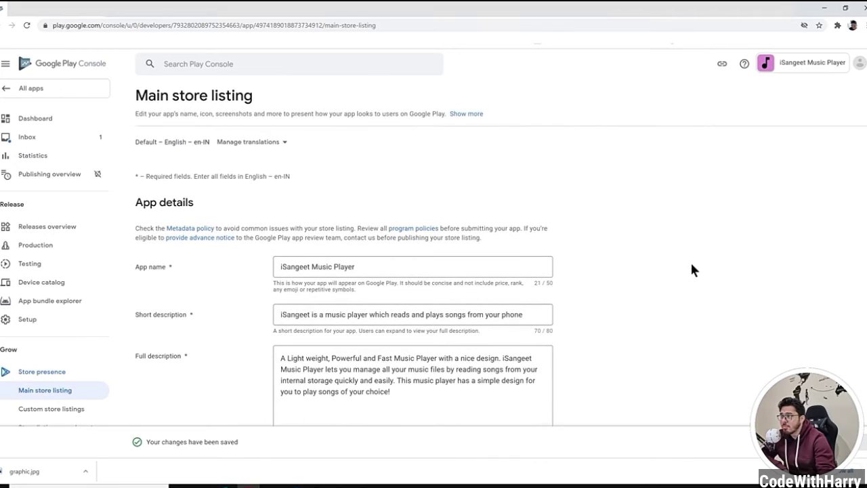
scroll(694, 274, "down", 10)
scroll(649, 239, "down", 10)
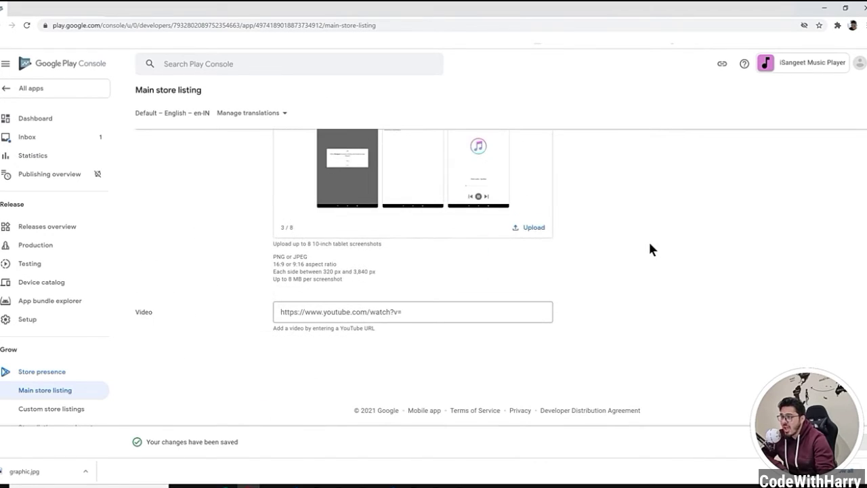
Open the draft iSangeet First Release from the releases overview, check its release details and proceed to its review.
scroll(119, 271, "down", 1)
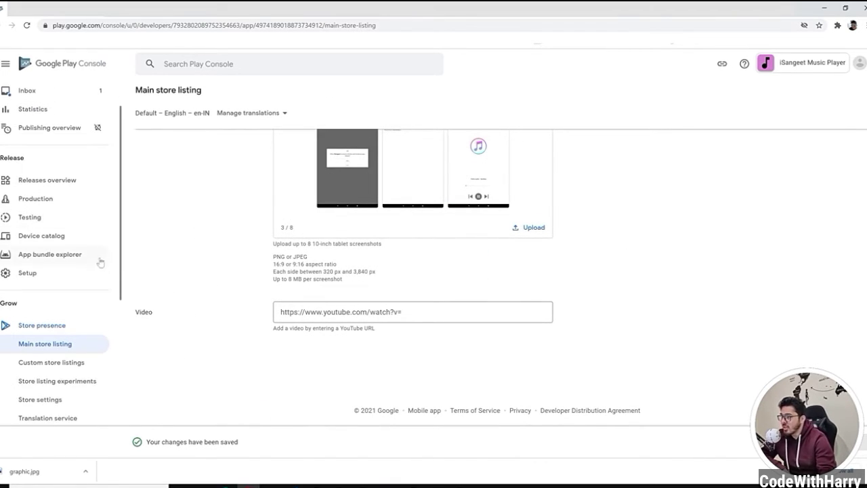
scroll(113, 238, "up", 1)
left_click(37, 117)
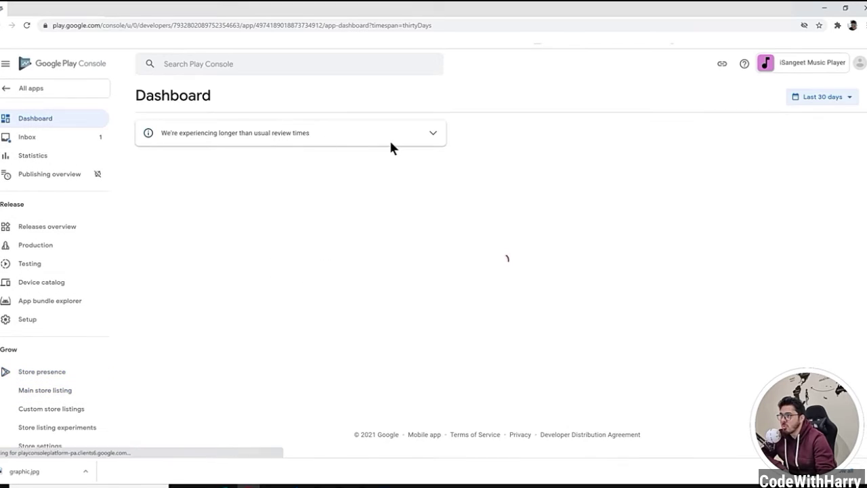
left_click(45, 229)
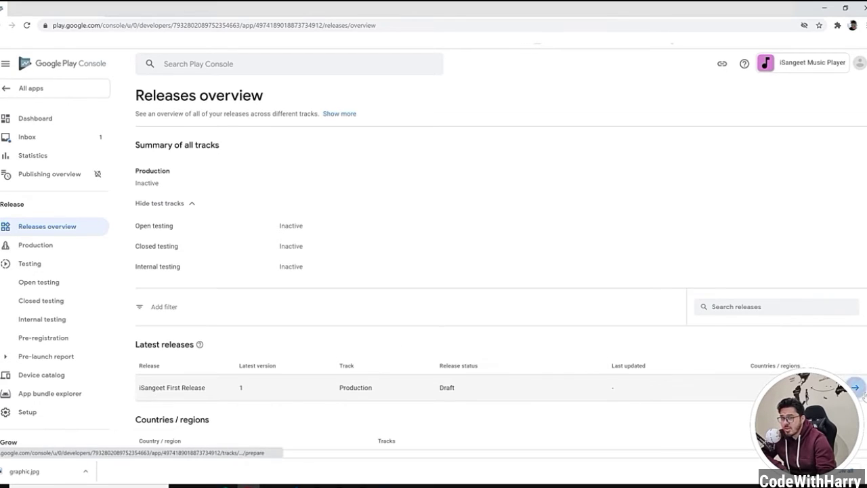
left_click(855, 388)
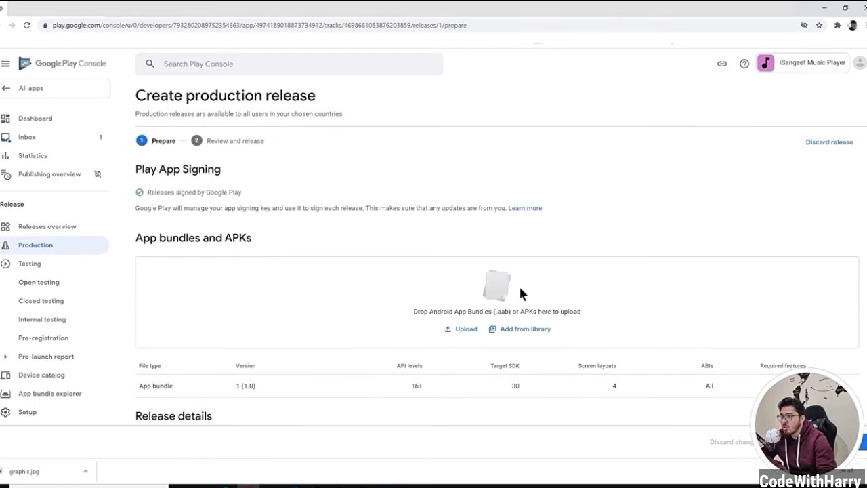
scroll(428, 242, "down", 5)
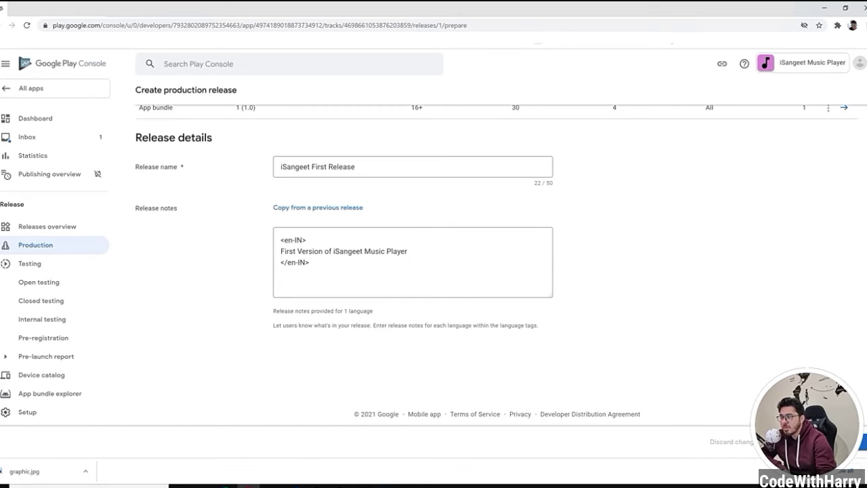
left_click(858, 442)
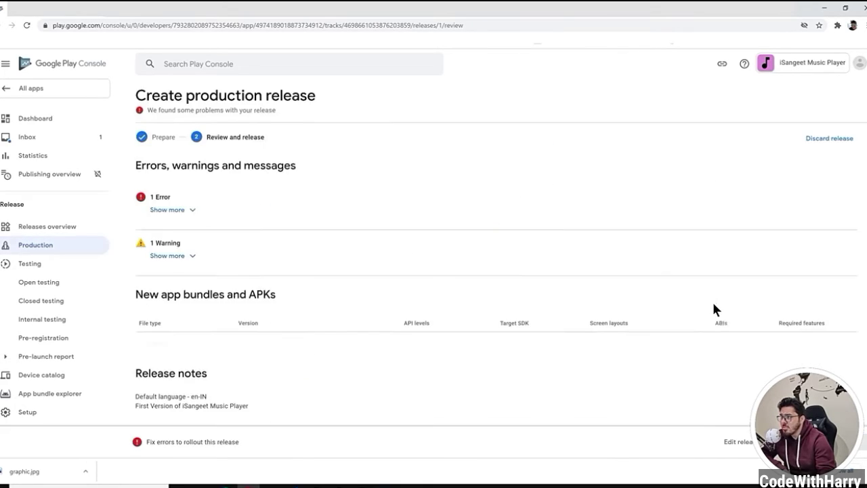
Expand the production release's error details and read through the review page.
left_click(195, 211)
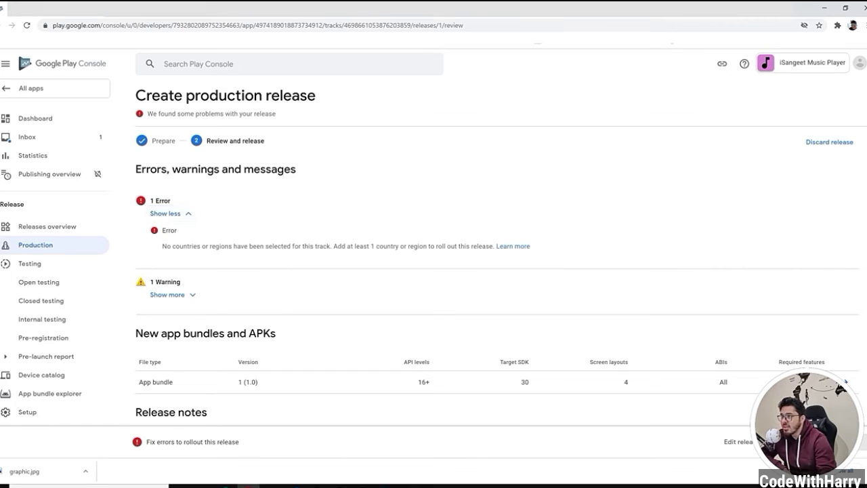
left_click_drag(333, 246, 452, 246)
left_click(452, 245)
scroll(444, 248, "down", 2)
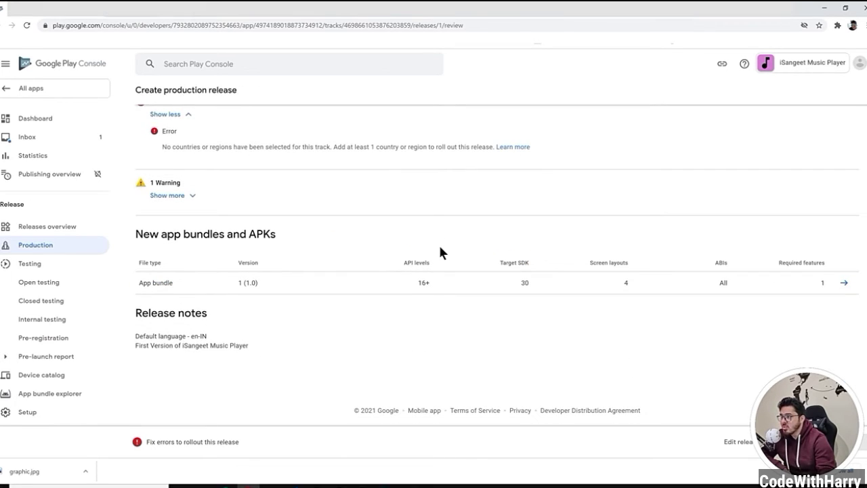
scroll(478, 212, "up", 2)
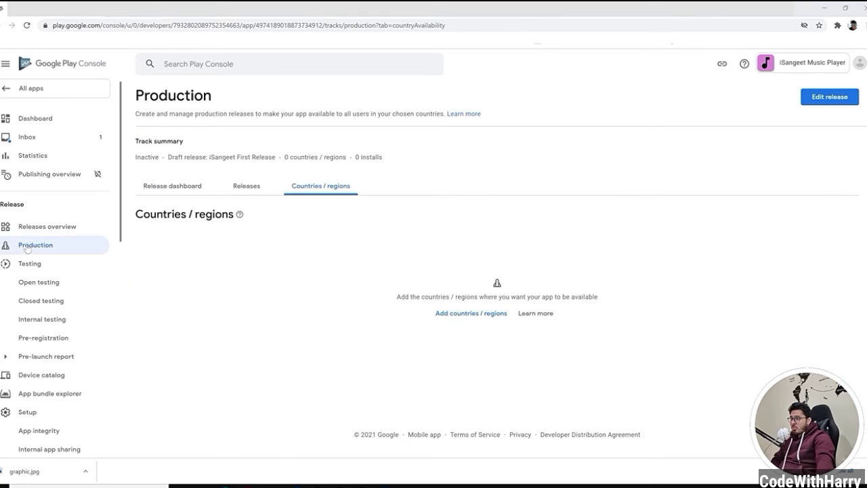
Add all listed countries and regions, including Rest of World, to the Production track's availability.
left_click(35, 245)
left_click(320, 187)
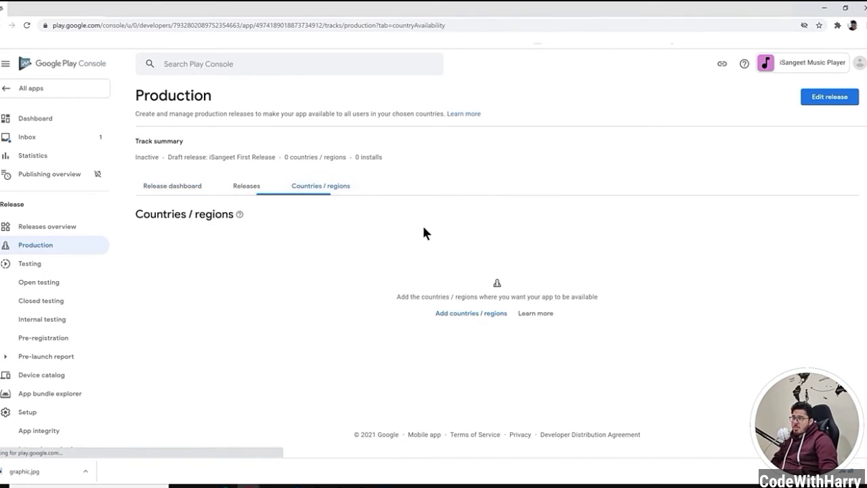
left_click(474, 311)
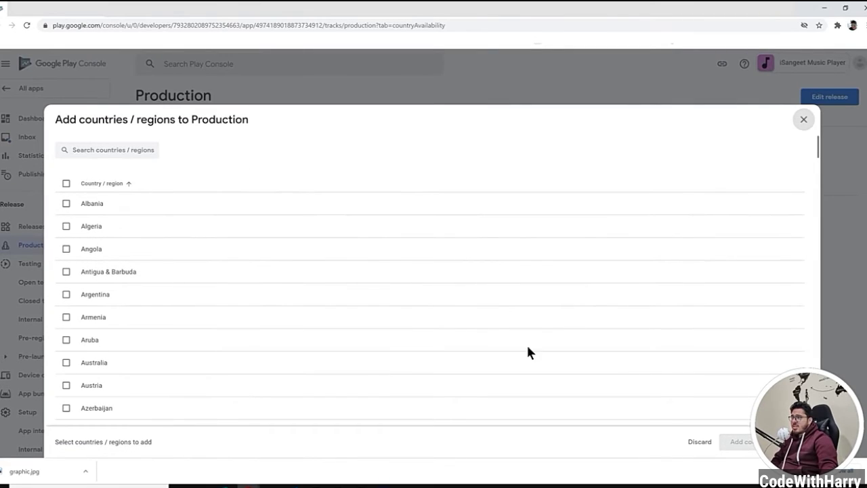
left_click(66, 183)
left_click(740, 441)
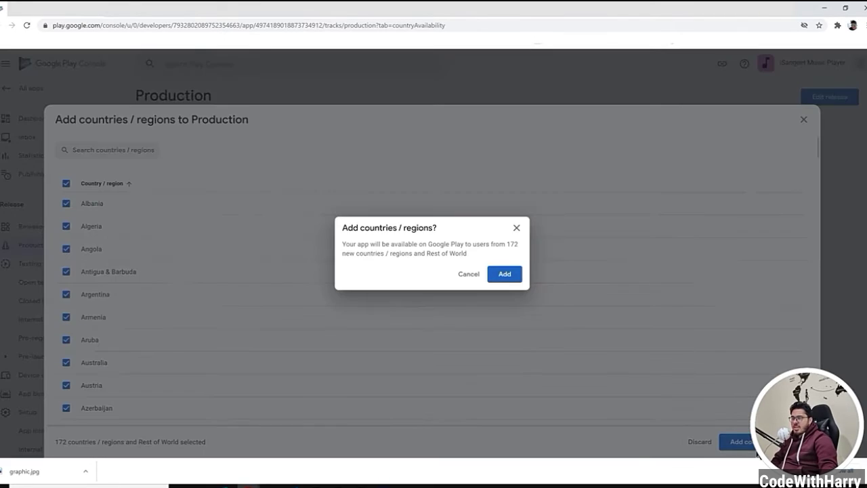
left_click(507, 273)
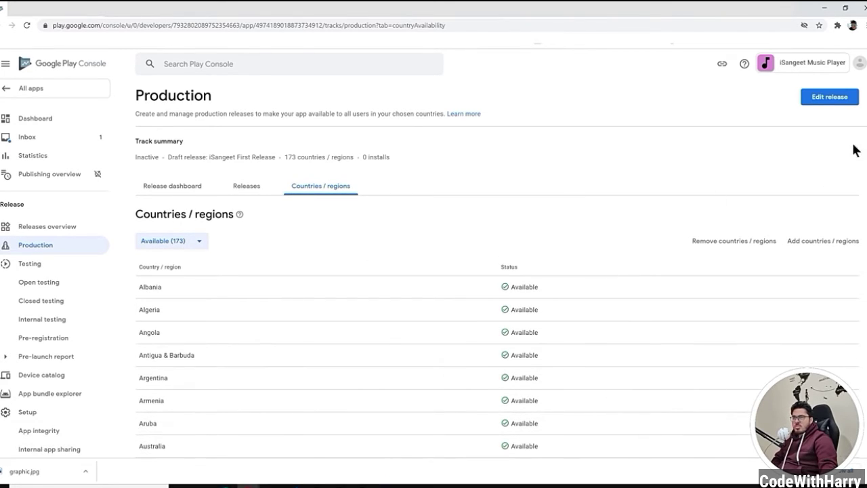
Check the releases overview for the iSangeet First Release's status and its country and region coverage.
left_click(45, 231)
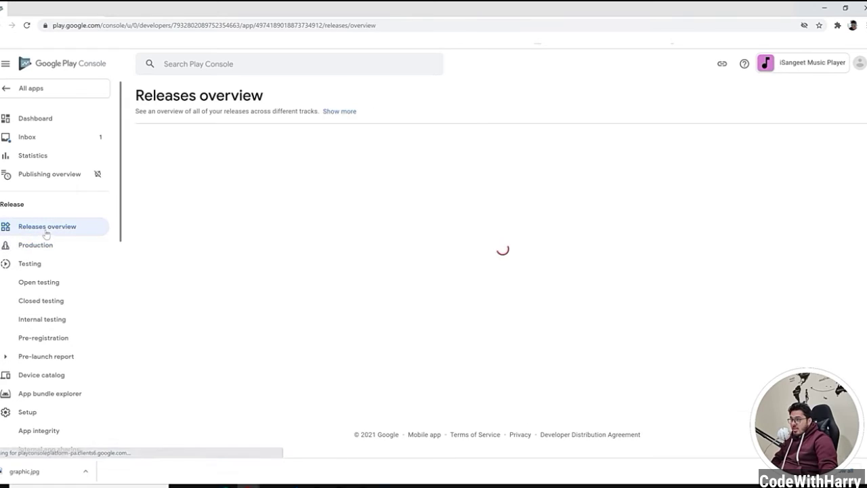
scroll(549, 338, "down", 15)
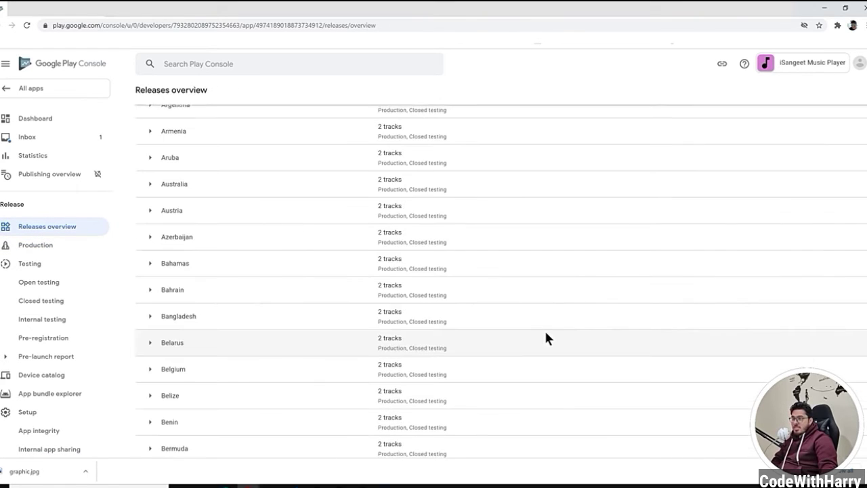
scroll(474, 366, "up", 15)
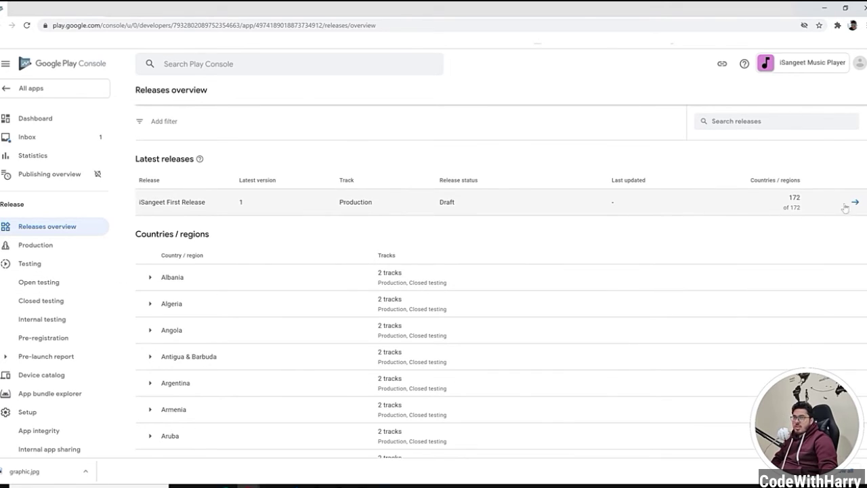
scroll(841, 216, "up", 3)
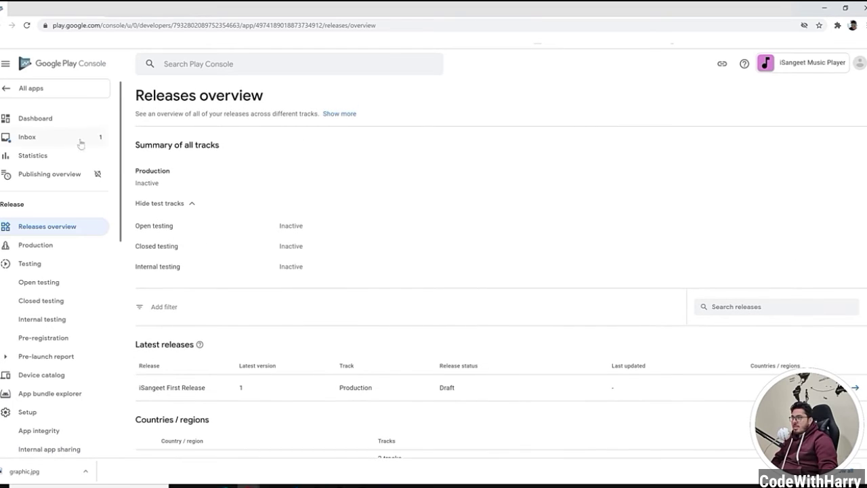
Check the dashboard's tasks for publishing the app on Google Play and open the one to review and roll out the release.
left_click(41, 118)
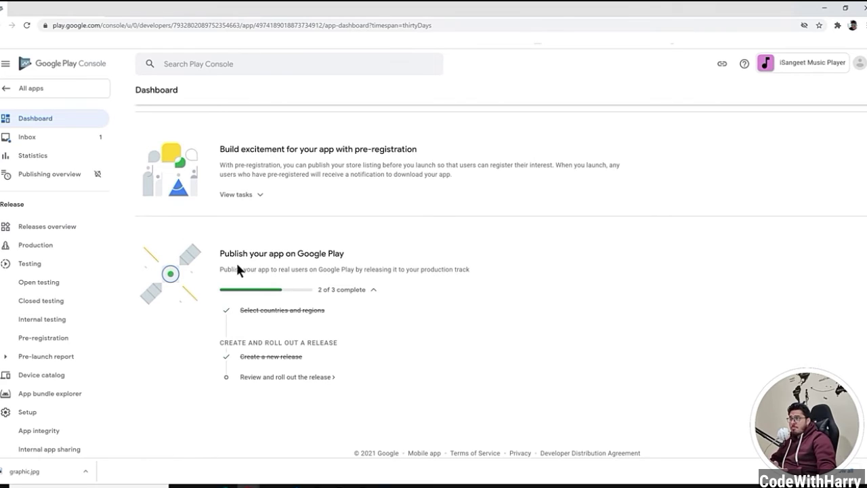
left_click_drag(224, 254, 332, 251)
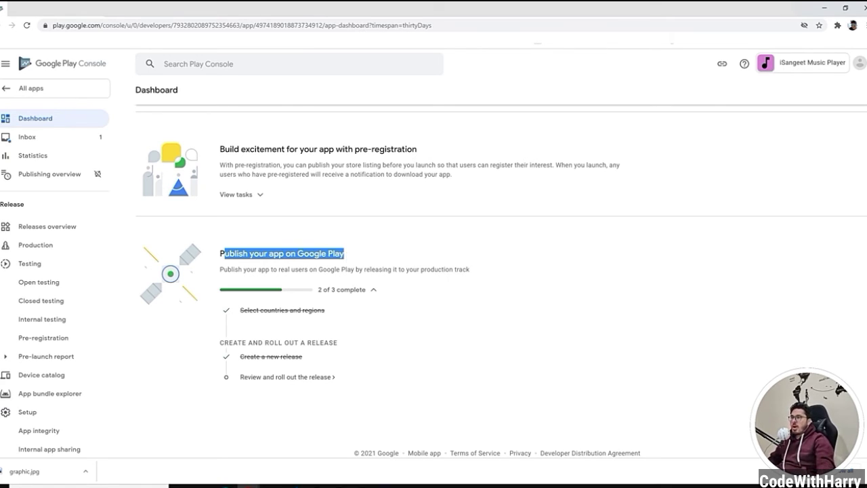
left_click_drag(224, 254, 386, 250)
left_click(396, 249)
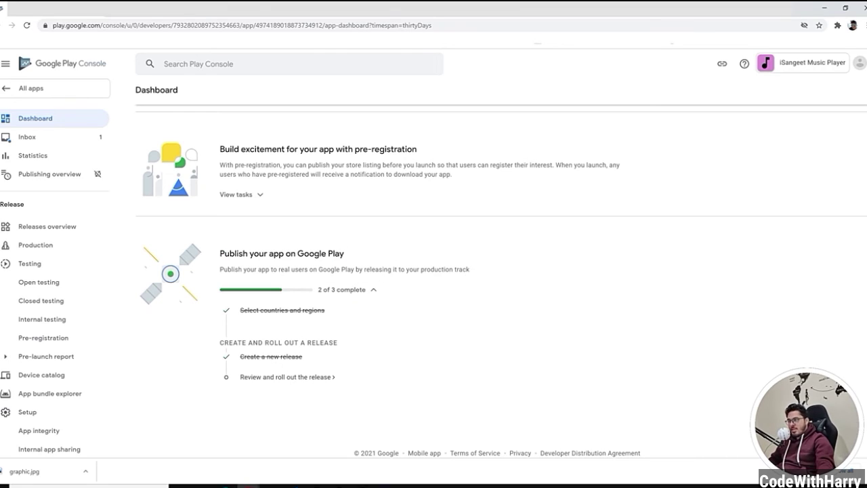
left_click_drag(236, 305, 357, 313)
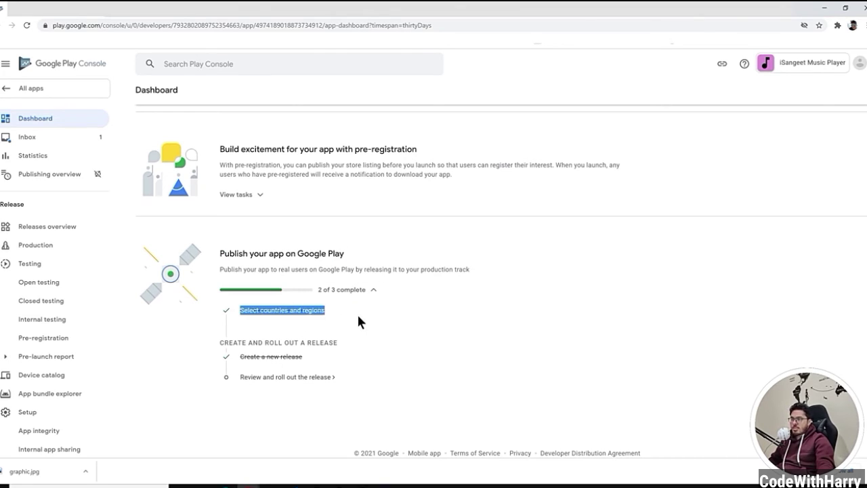
left_click(281, 379)
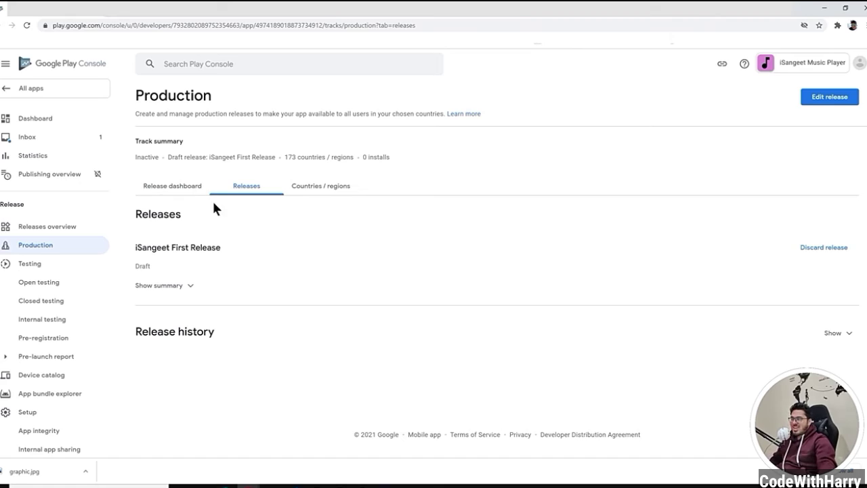
Check the Production track's draft release summary, release dashboard and country availability.
left_click(191, 286)
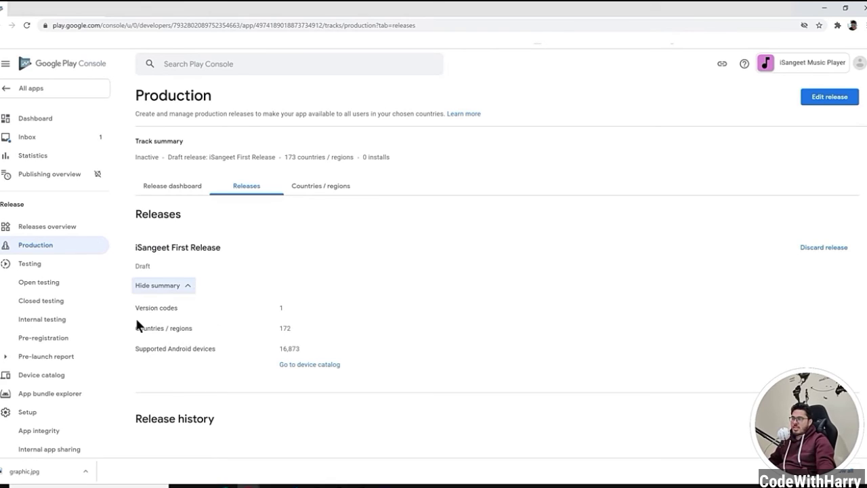
left_click_drag(135, 328, 233, 327)
left_click(294, 326)
left_click(191, 287)
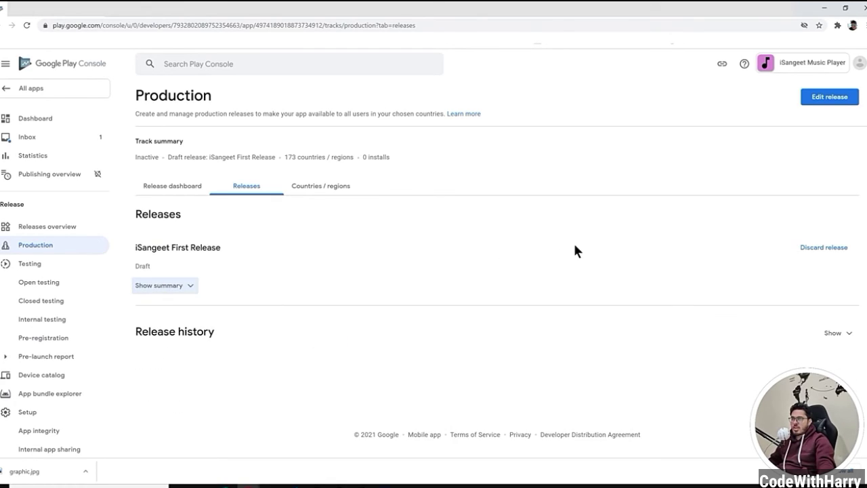
left_click(172, 185)
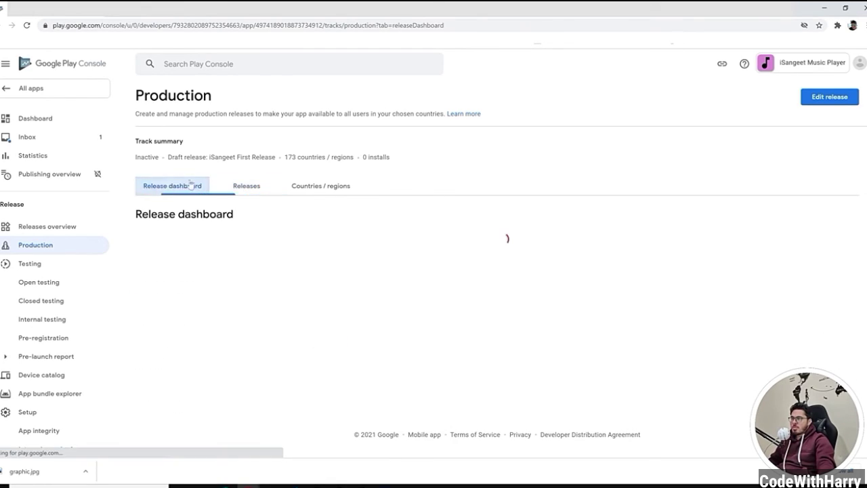
left_click(246, 184)
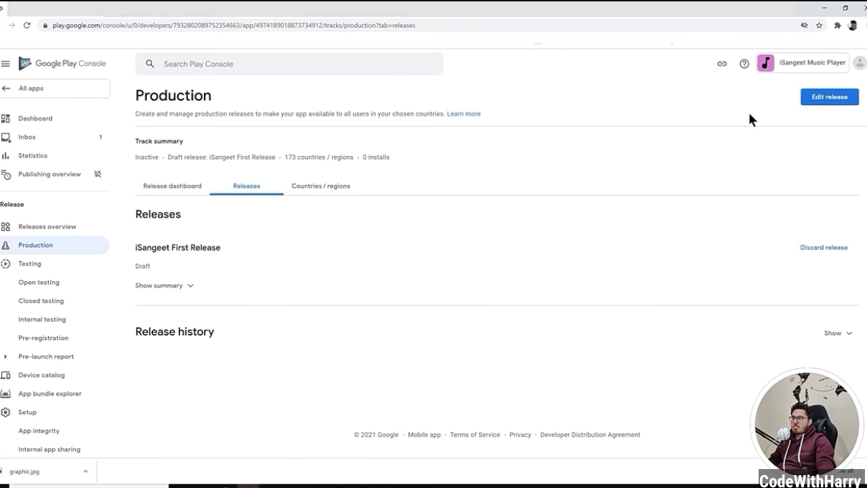
left_click(315, 191)
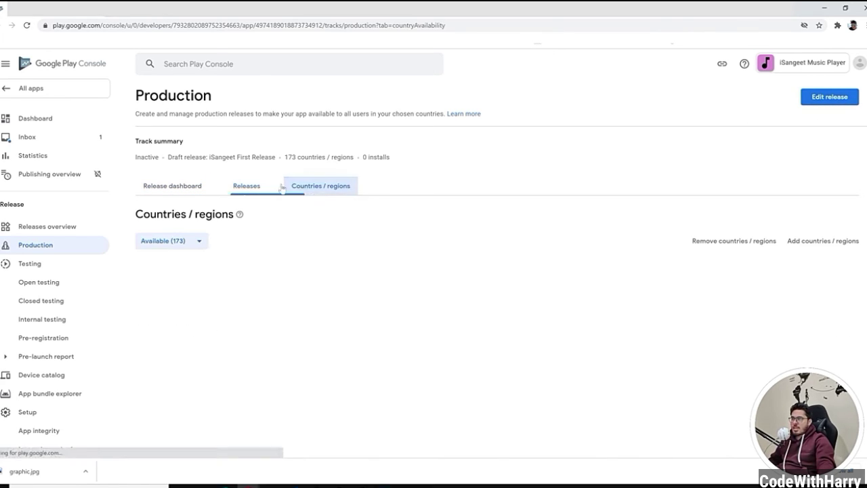
Open the draft iSangeet First Release for editing, proceed to its review and roll it out to production.
left_click(824, 102)
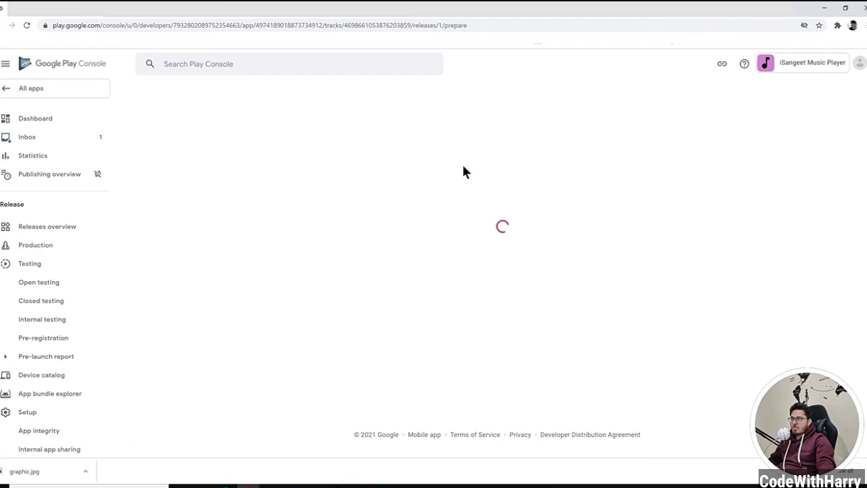
scroll(502, 345, "down", 4)
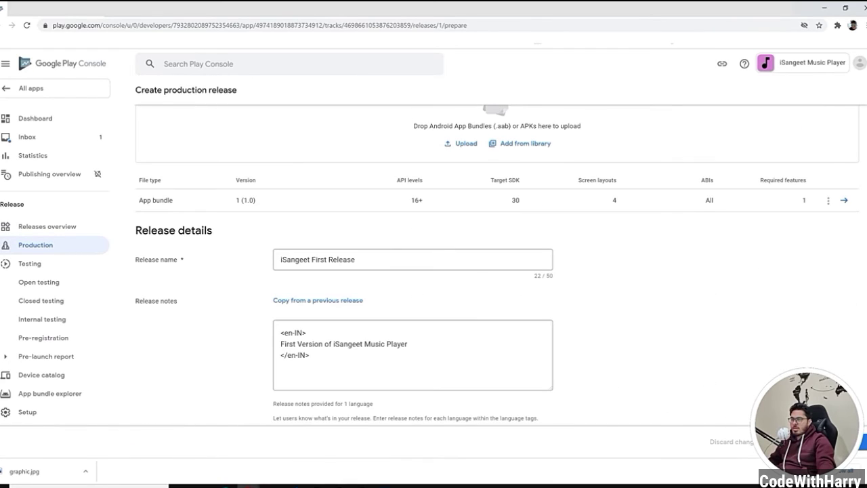
left_click(863, 442)
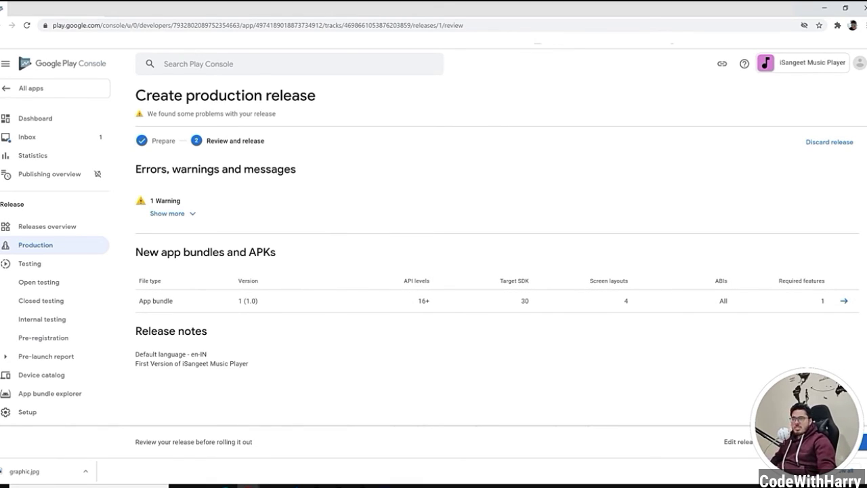
left_click(835, 442)
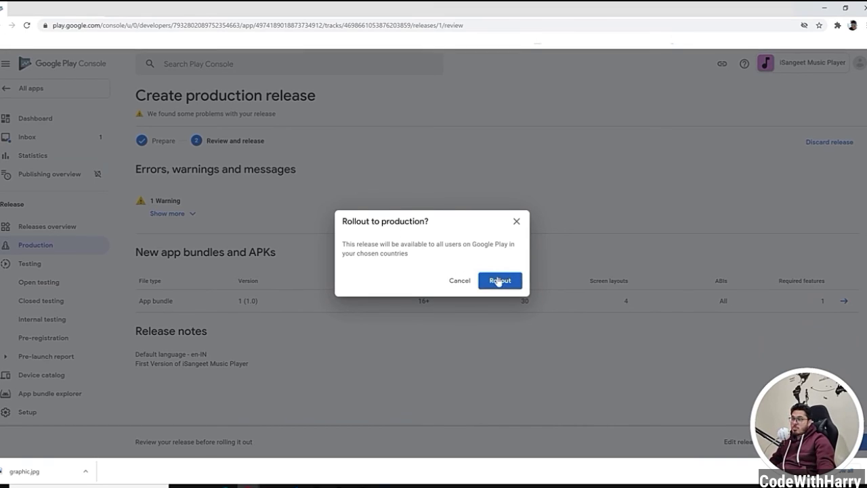
left_click(499, 281)
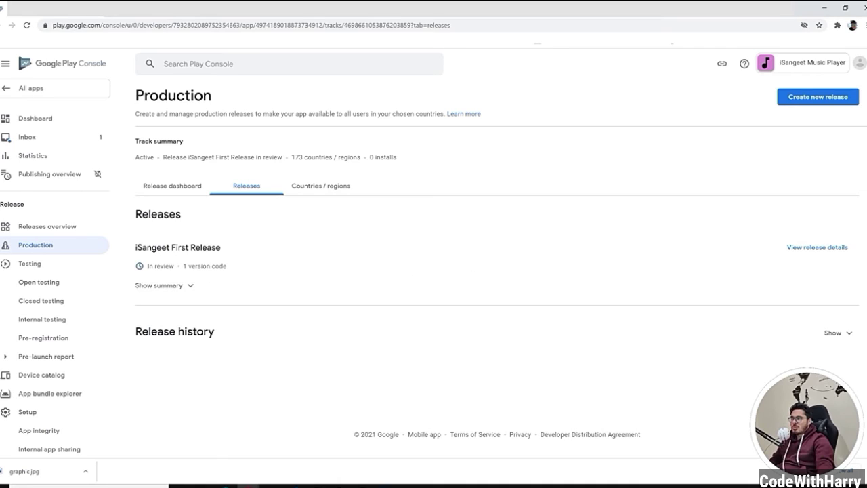
View the release details of iSangeet First Release and return to the app's dashboard.
left_click(806, 249)
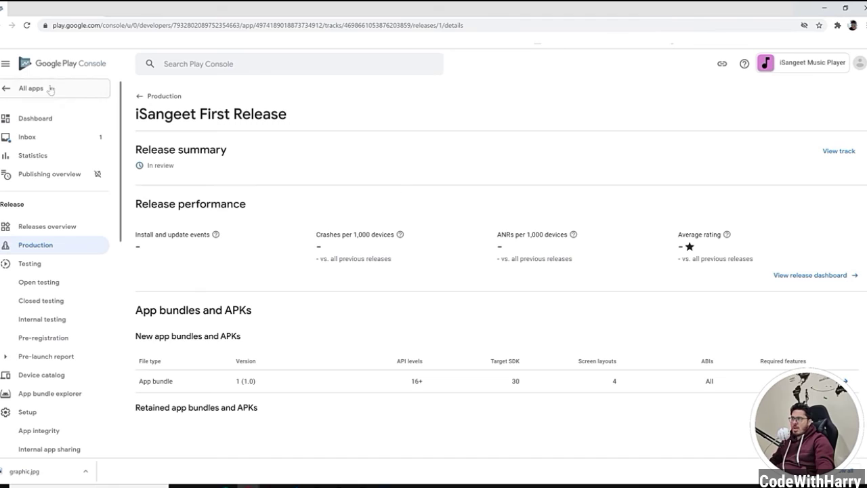
left_click(55, 120)
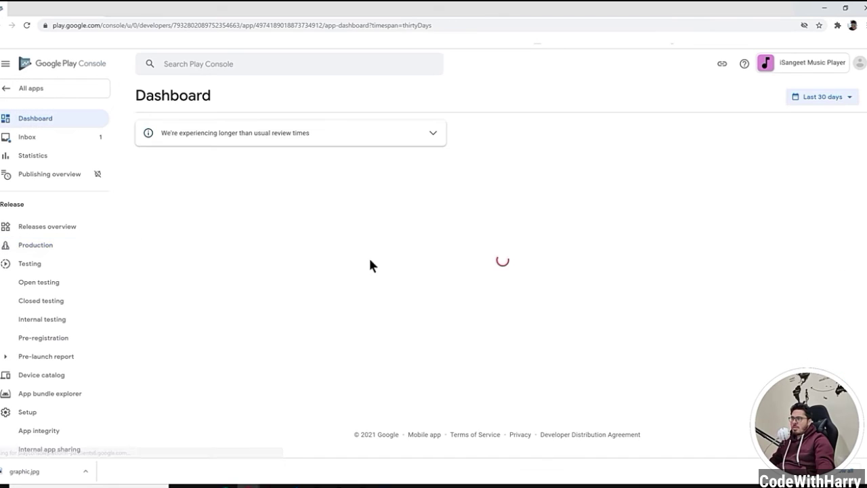